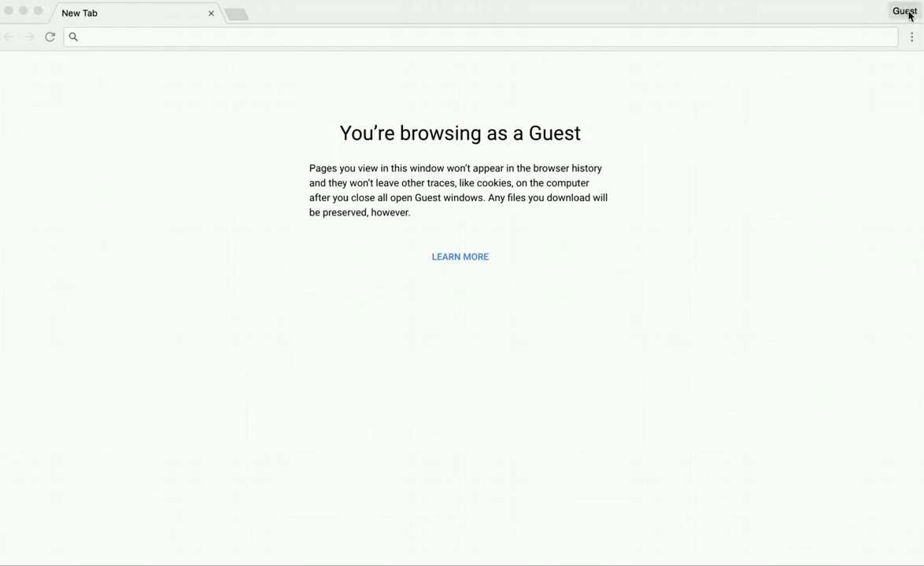
# Step: Switch Chrome from the Guest session to your personal browser profile
pyautogui.click(910, 13)
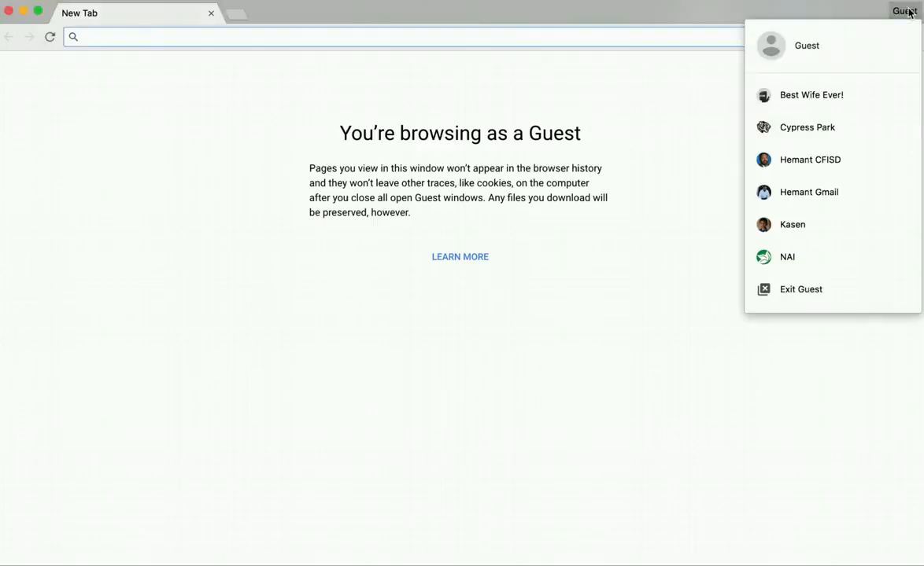
pyautogui.click(827, 238)
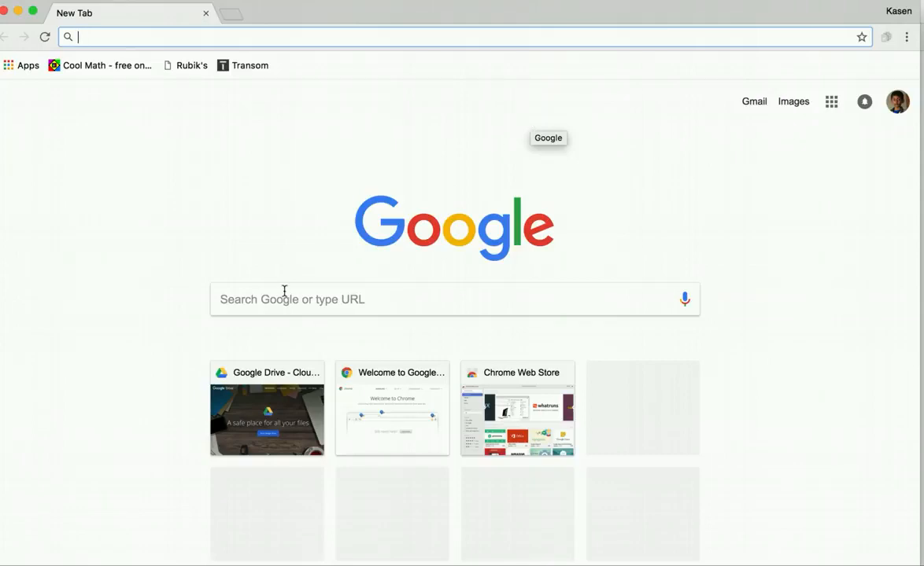
# Step: From Google Drive, create a blank form via New > More > Google Forms
pyautogui.click(274, 421)
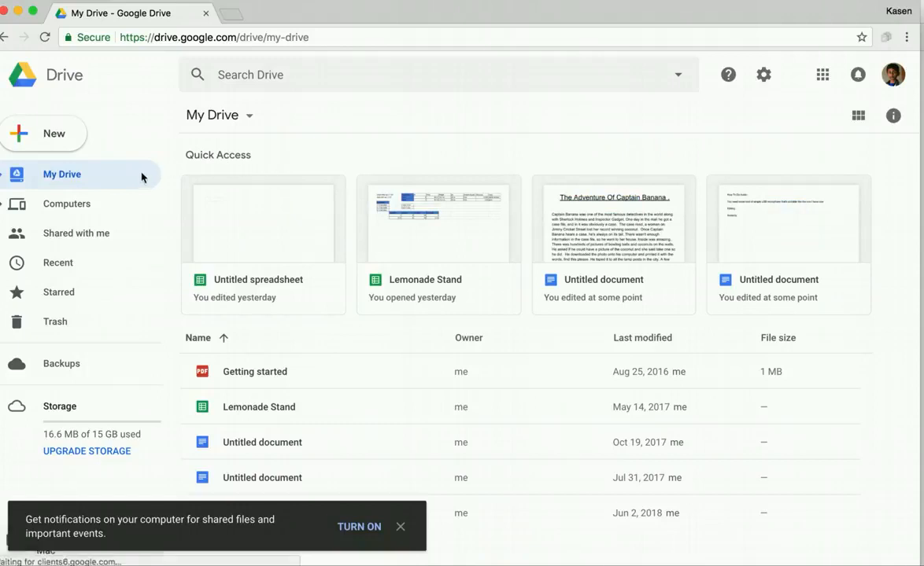
pyautogui.click(56, 136)
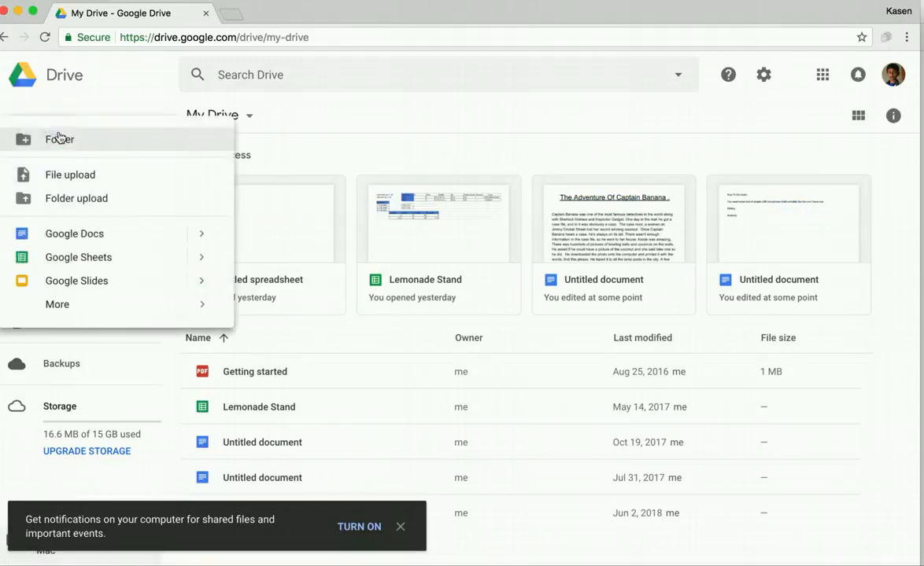
pyautogui.click(203, 304)
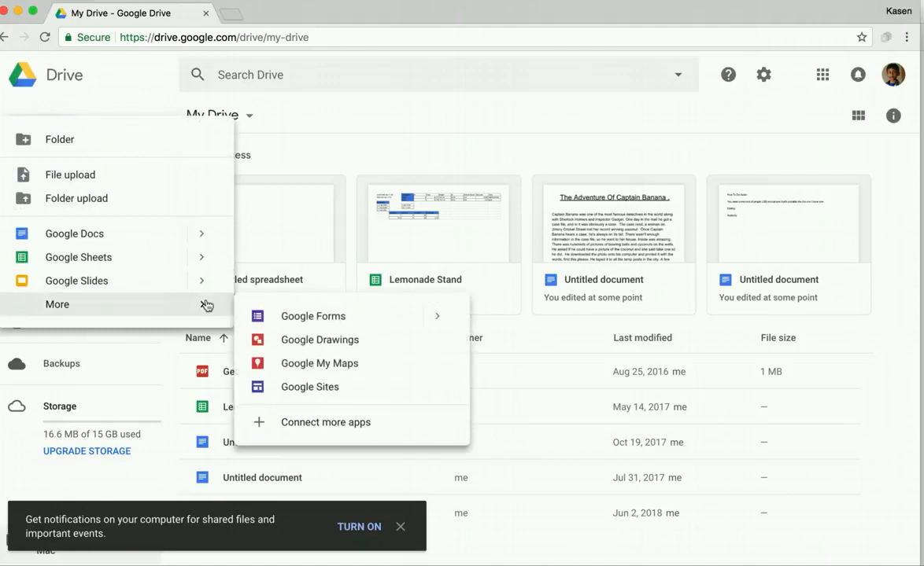
pyautogui.click(441, 319)
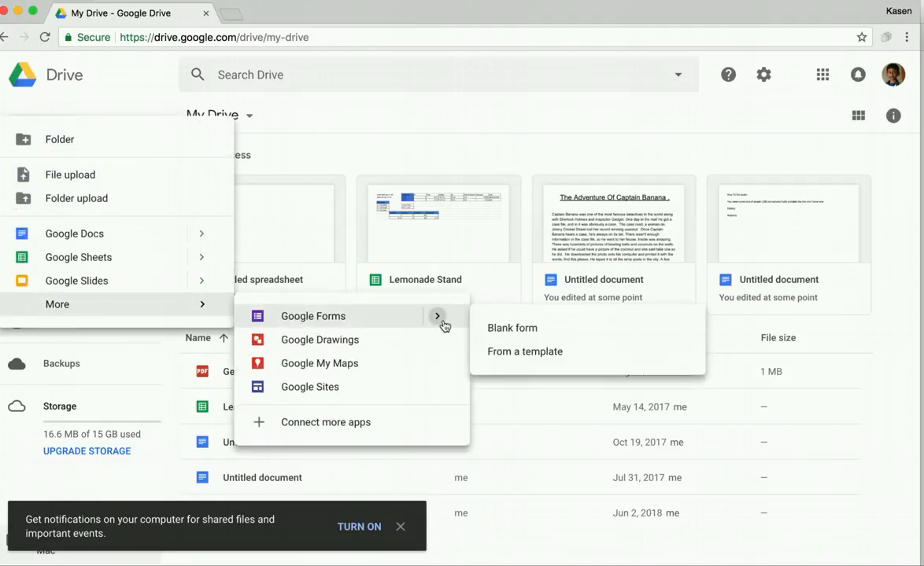
pyautogui.click(503, 334)
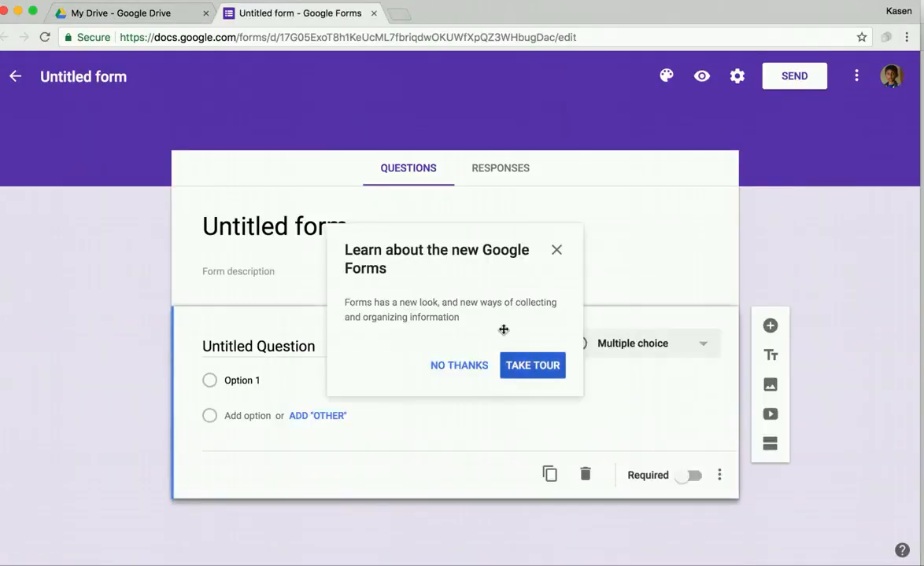
# Step: Apply the Birthday theme header image with the sparkler-topped cupcake to the form
pyautogui.click(557, 249)
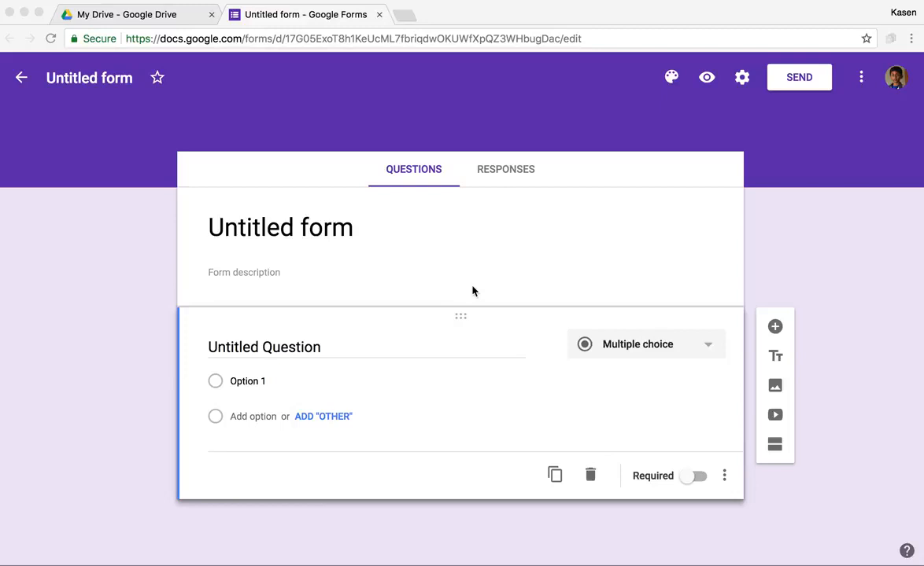
pyautogui.click(671, 80)
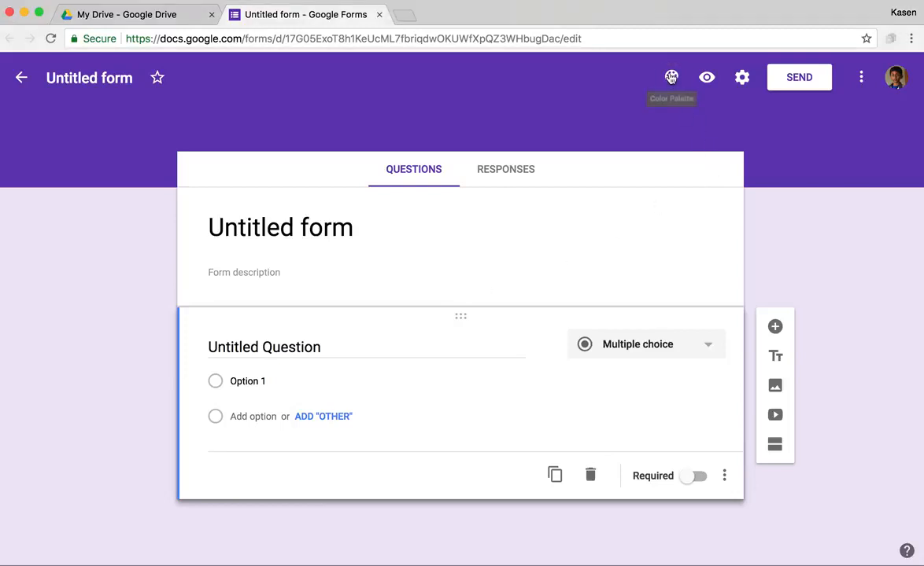
pyautogui.click(671, 79)
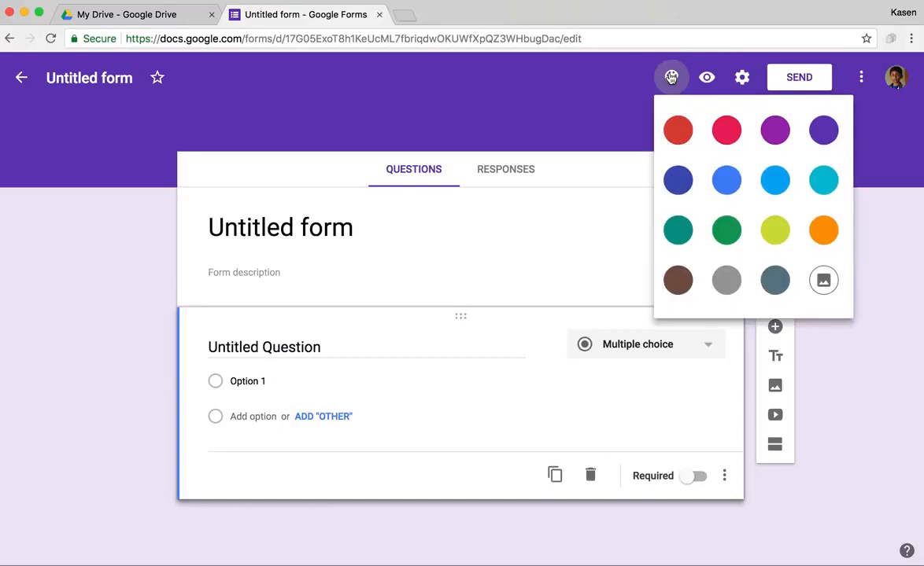
pyautogui.click(825, 288)
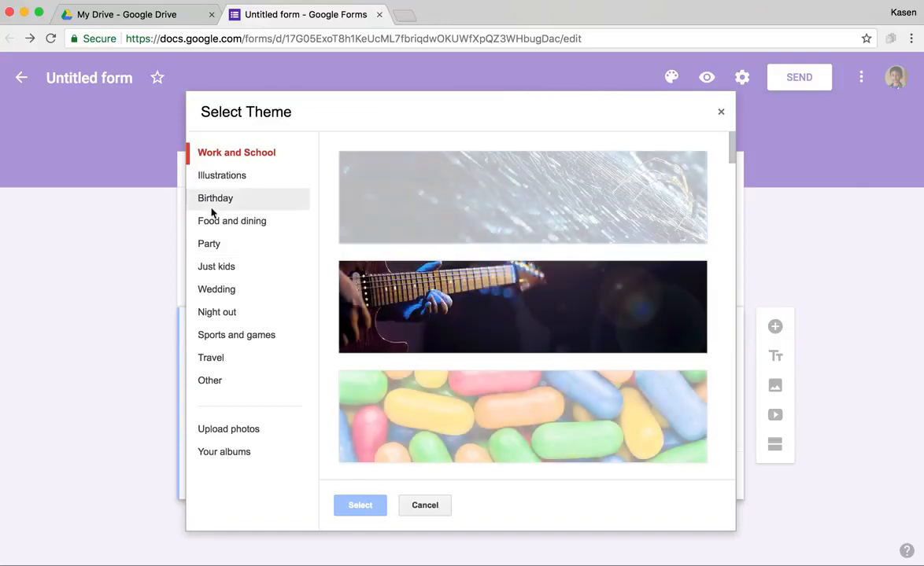
pyautogui.click(211, 207)
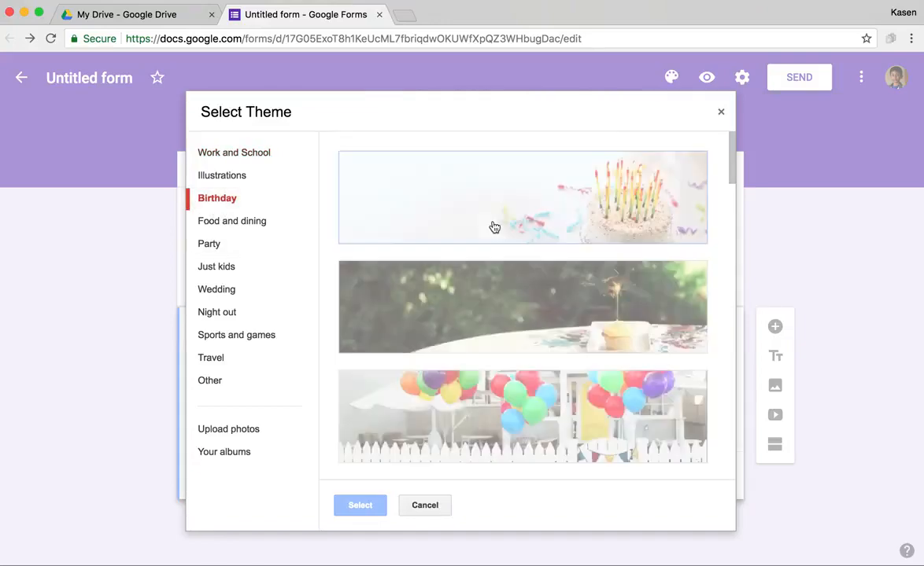
pyautogui.click(538, 302)
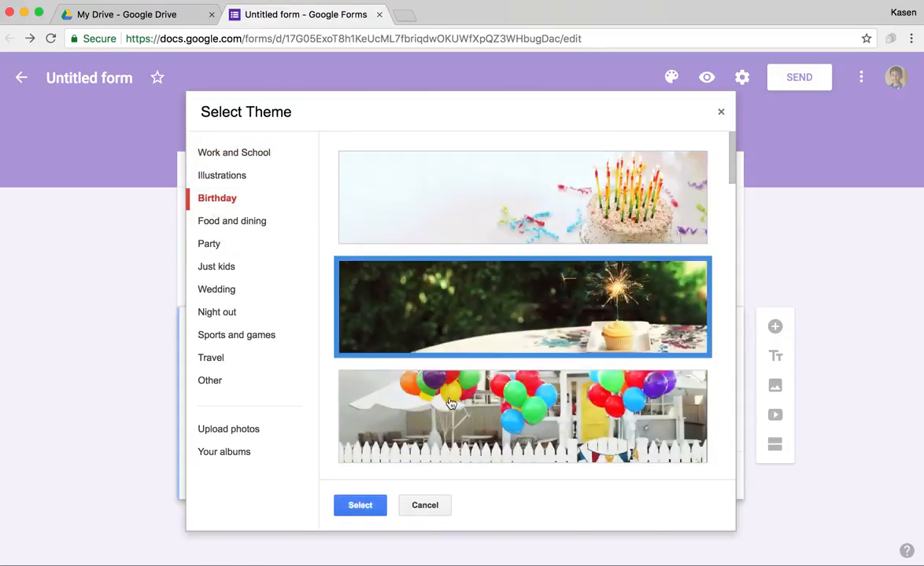
pyautogui.click(359, 507)
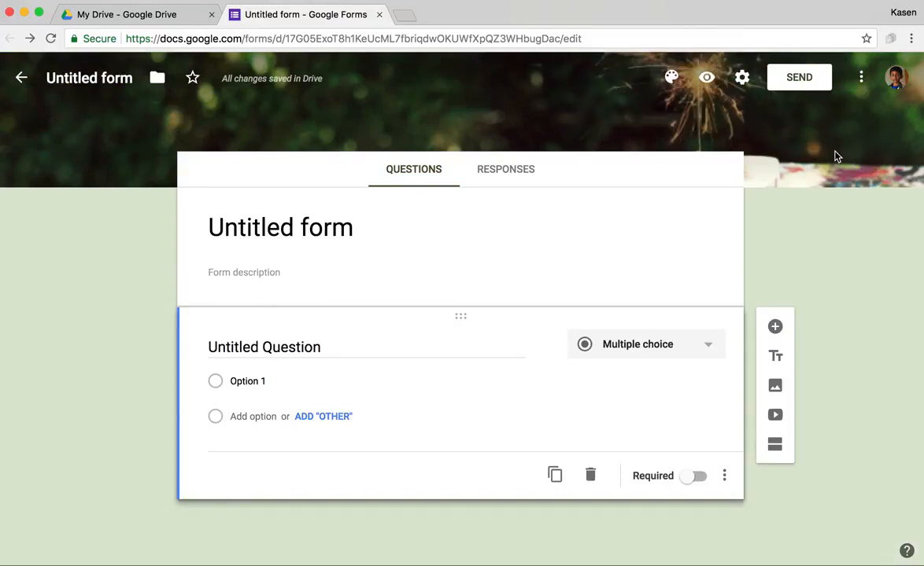
# Step: Title the form 'Birthday Form' with the description 'collect people's birthdays.'
pyautogui.click(301, 234)
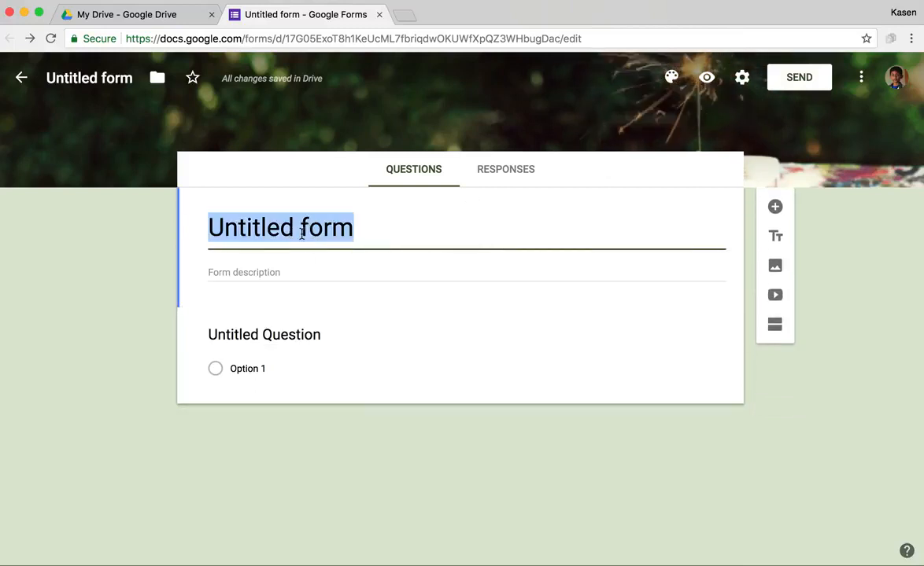
pyautogui.write('Birth')
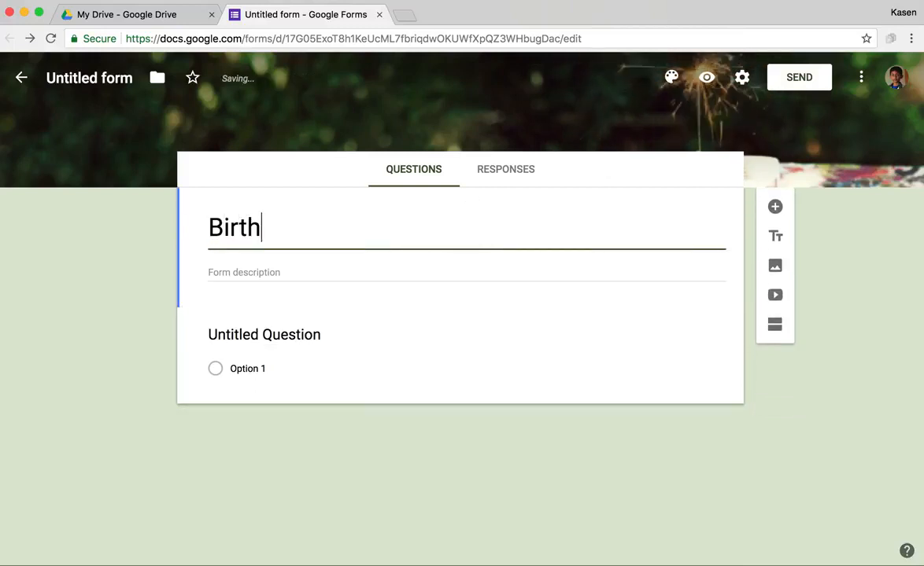
pyautogui.write('day Form')
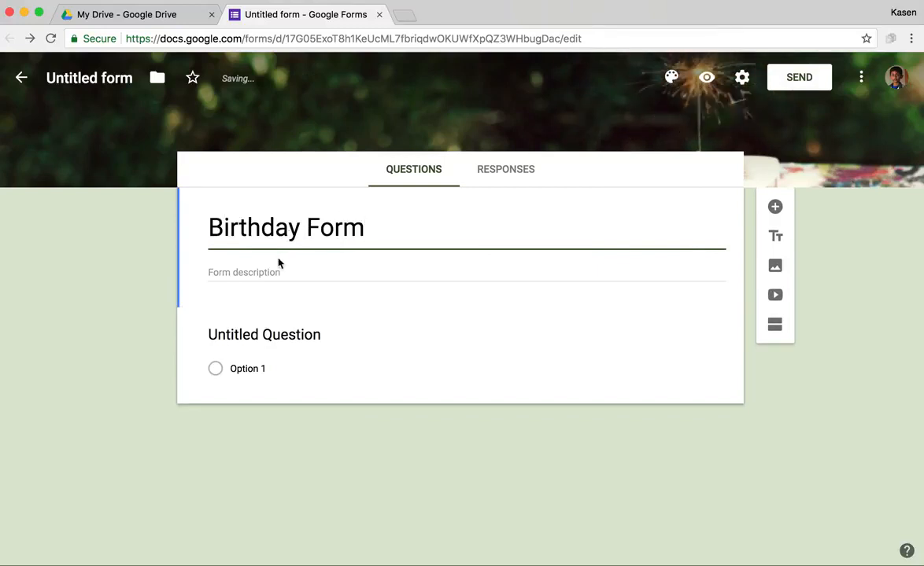
pyautogui.click(262, 275)
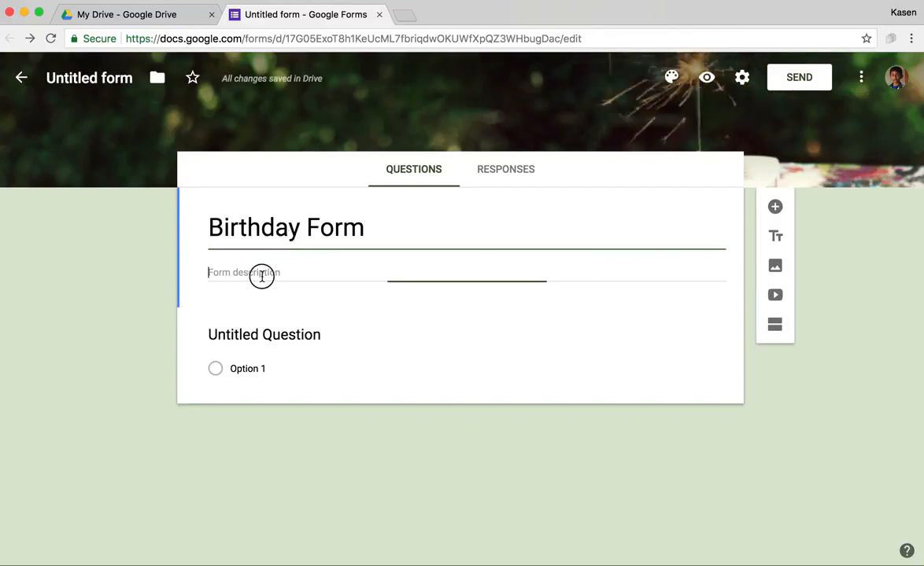
pyautogui.write('collect ')
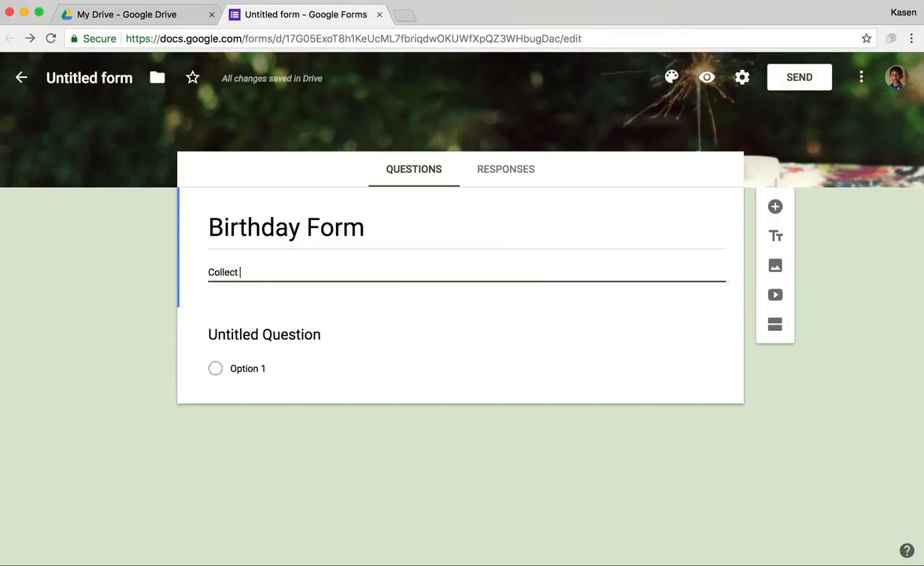
pyautogui.write("people's birt")
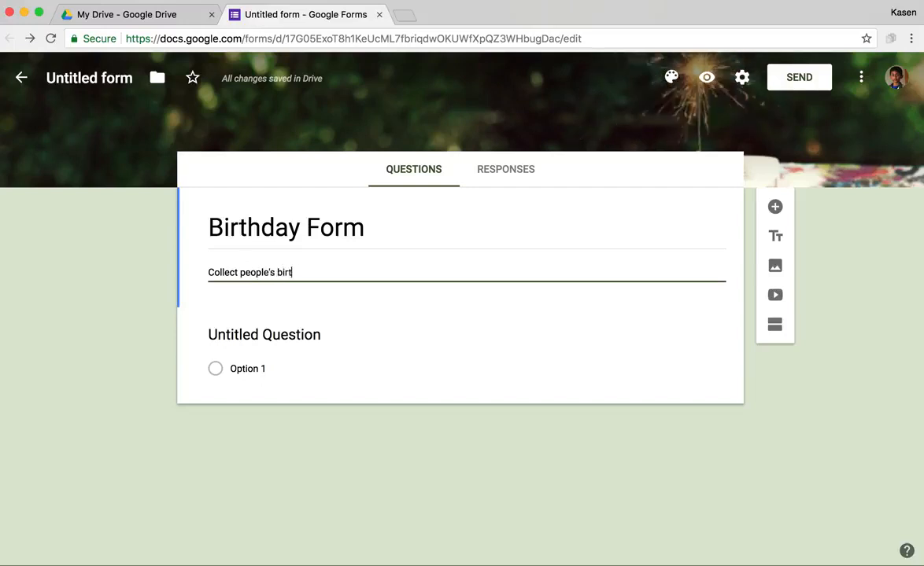
pyautogui.write('hdays.')
# Step: Make the first question read 'What is your name?'
pyautogui.click(219, 337)
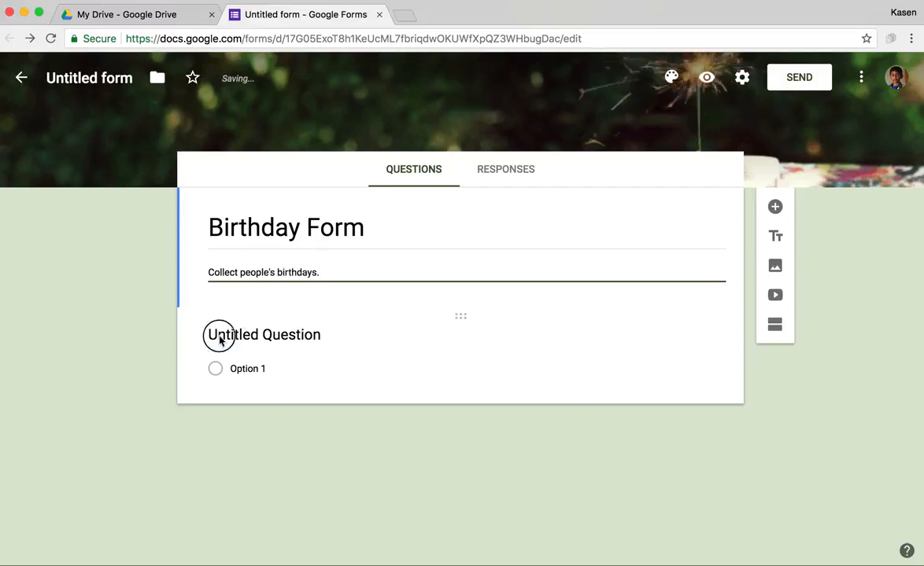
pyautogui.write('What is your anm')
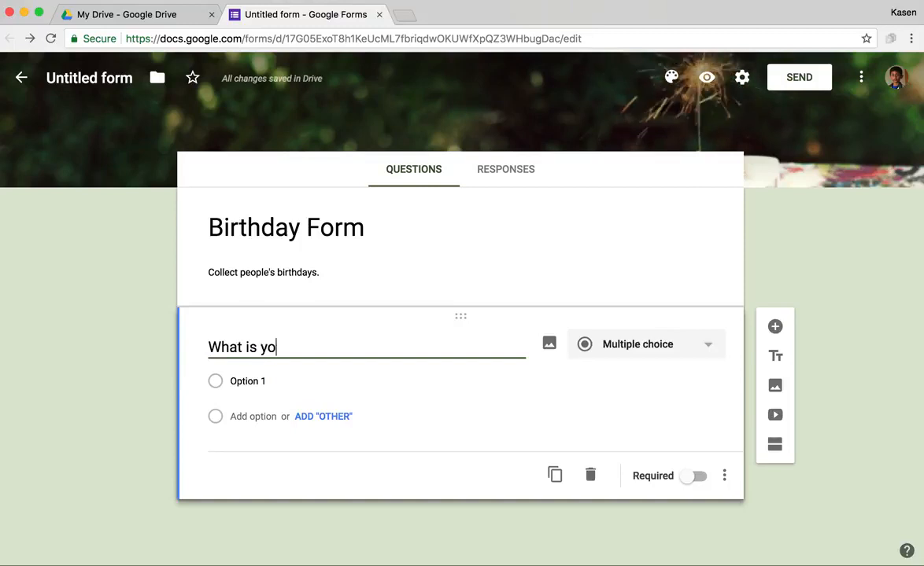
pyautogui.press('BackSpace')
pyautogui.press('BackSpace')
pyautogui.press('BackSpace')
pyautogui.write('name?')
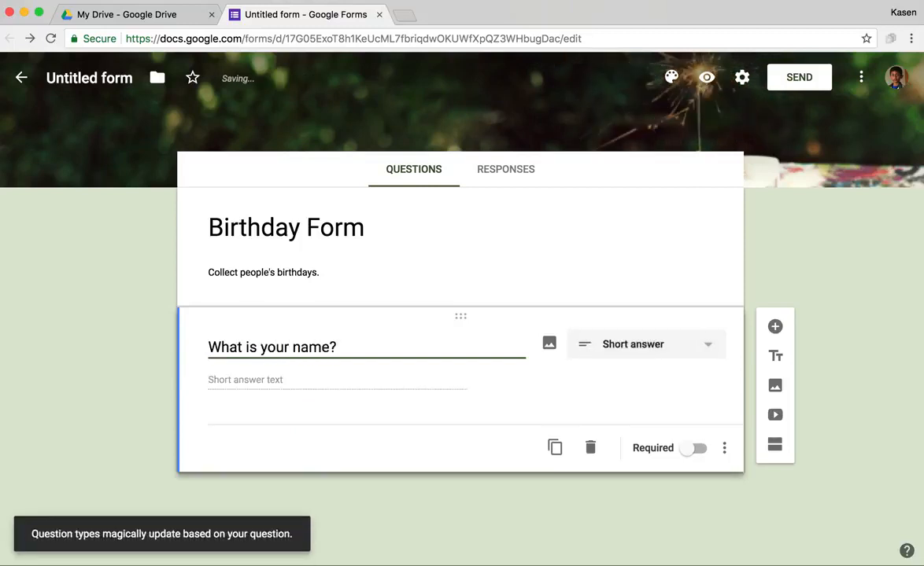
pyautogui.click(219, 382)
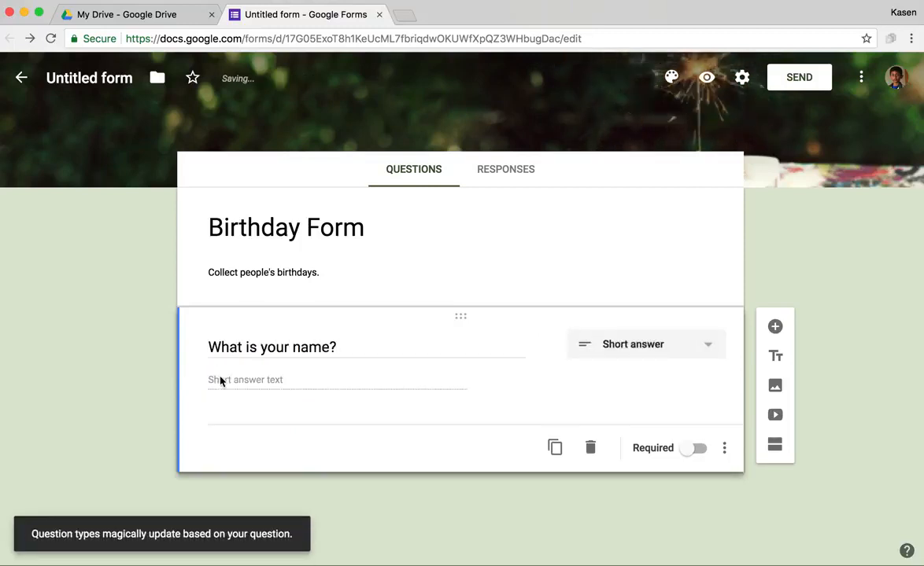
# Step: Rename the question 'Name', describe it 'What is your name?', make it required, and duplicate it
pyautogui.click(724, 448)
pyautogui.click(779, 502)
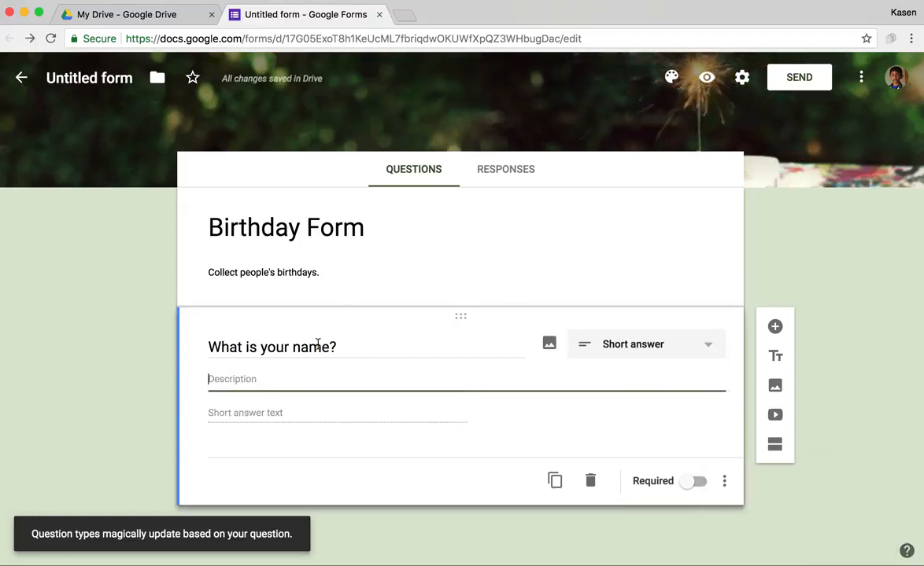
pyautogui.tripleClick(333, 346)
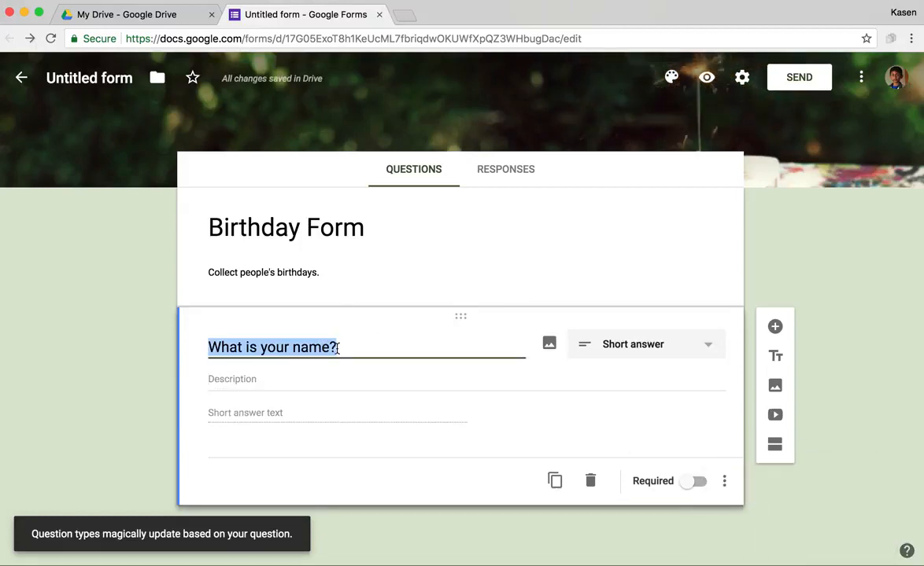
pyautogui.write('Name')
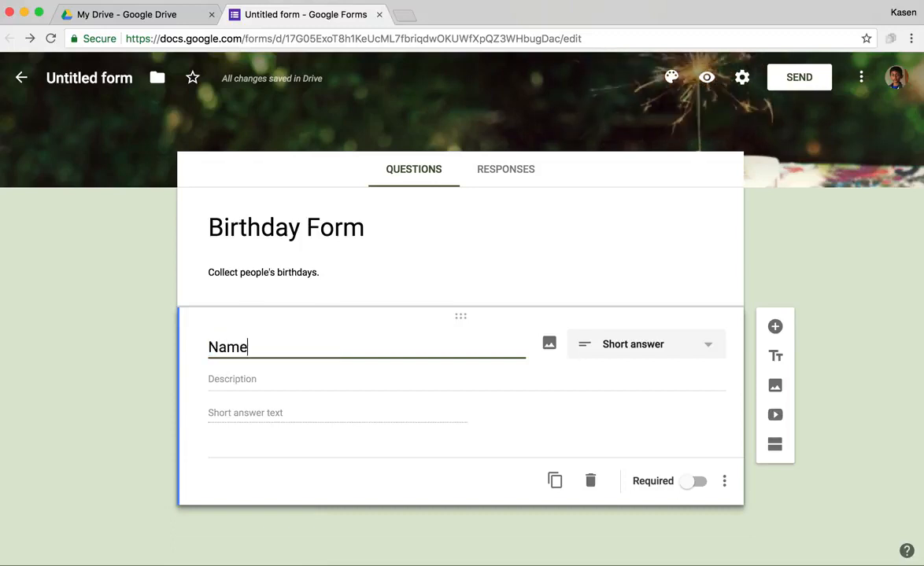
pyautogui.click(258, 379)
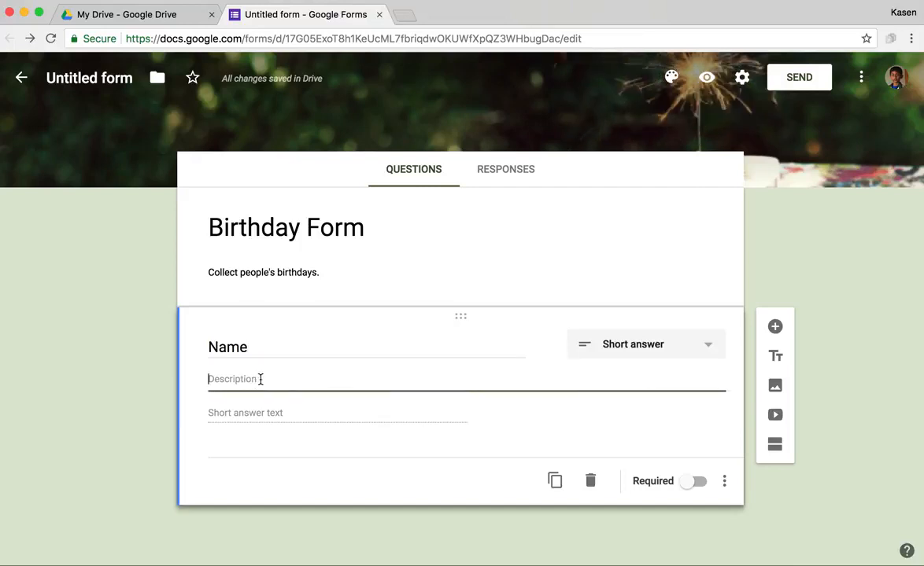
pyautogui.write('What ')
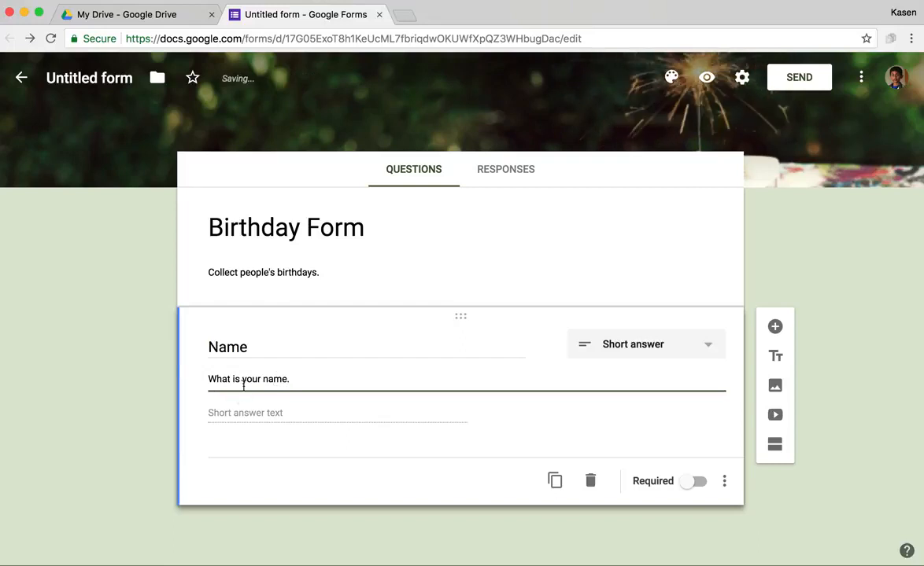
pyautogui.write('is your name?')
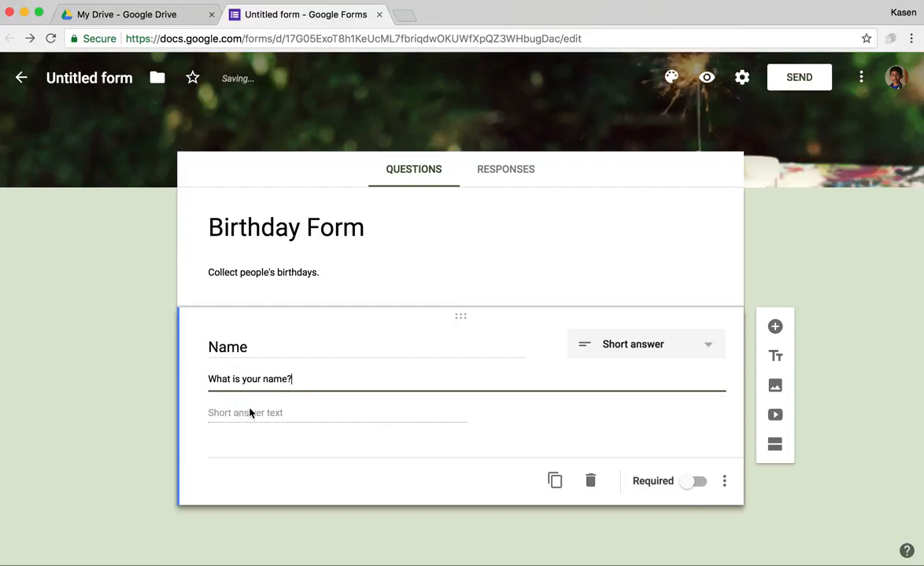
pyautogui.click(699, 482)
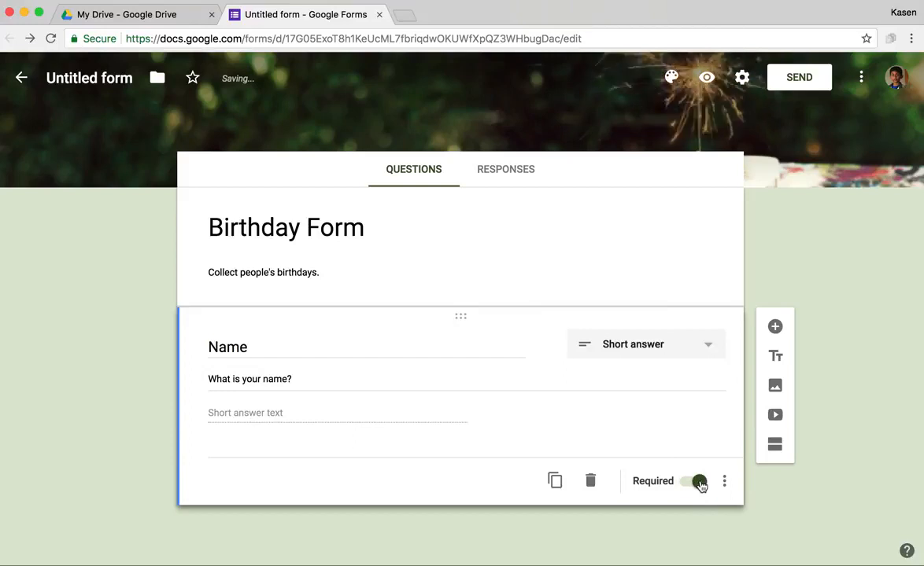
pyautogui.click(555, 480)
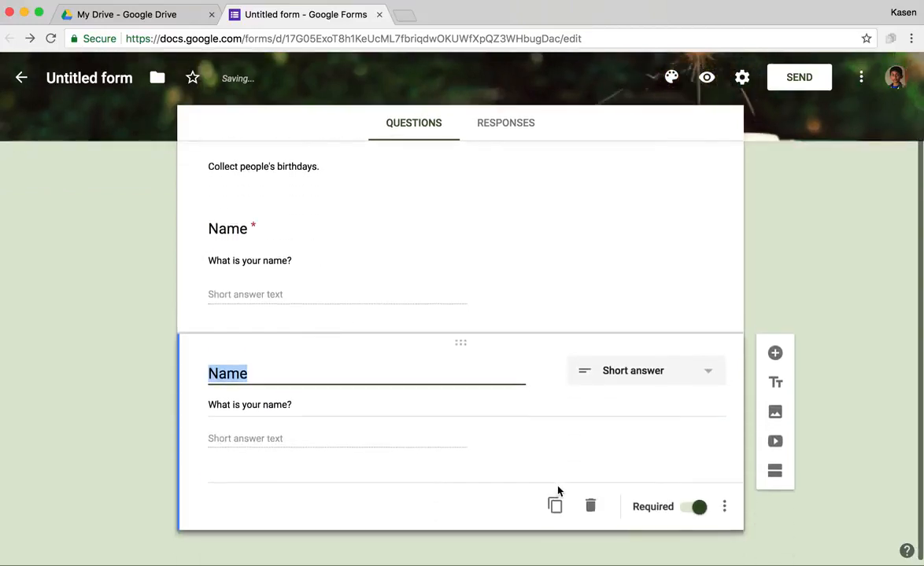
# Step: Retitle the copy 'Birthday' with the description 'When is your birthday?'
pyautogui.write('W')
pyautogui.press('BackSpace')
pyautogui.write('Birthd')
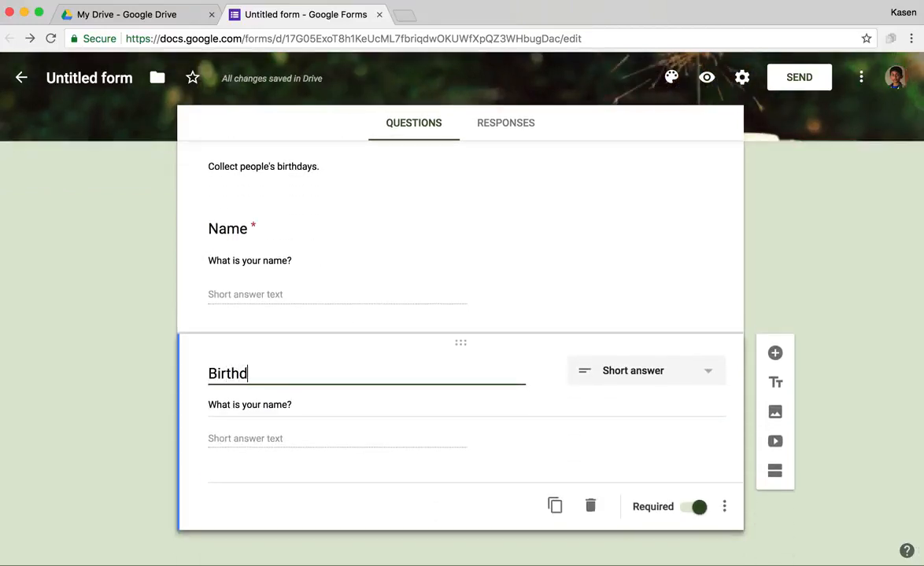
pyautogui.write('ay')
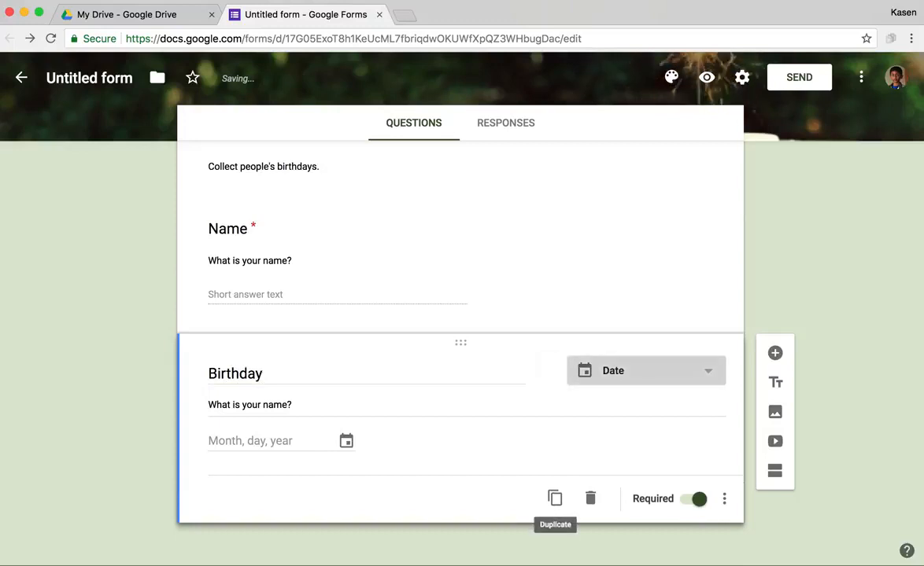
pyautogui.press('Tab')
pyautogui.write('Wh')
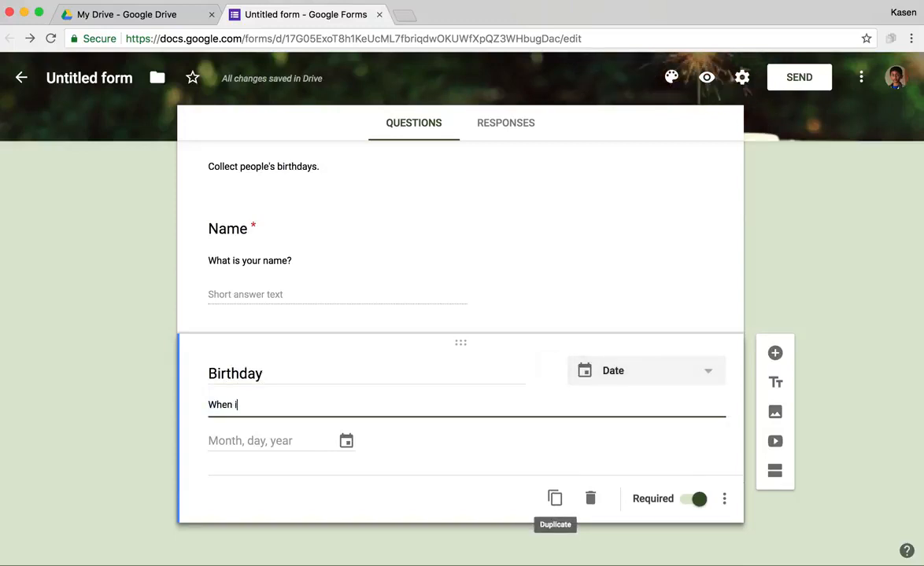
pyautogui.write('en is your bir')
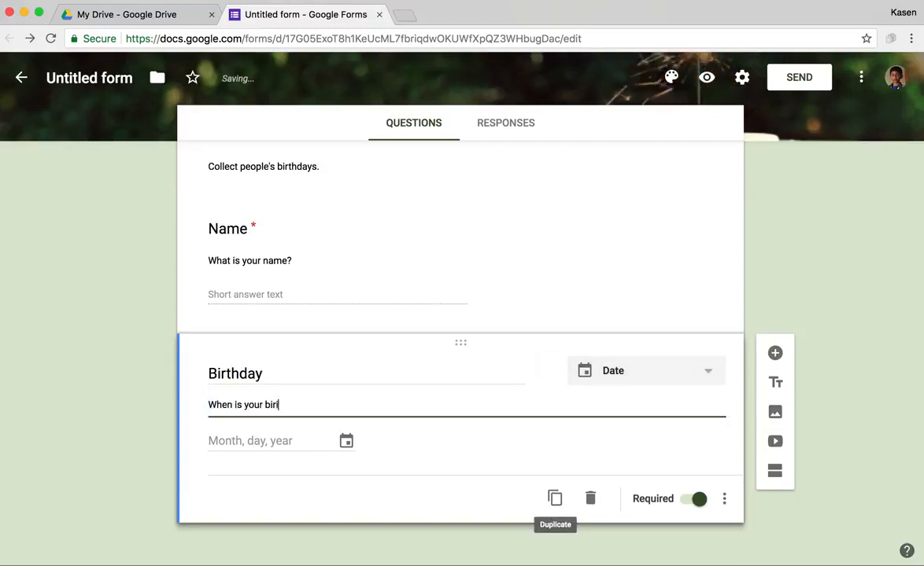
pyautogui.write('thday?')
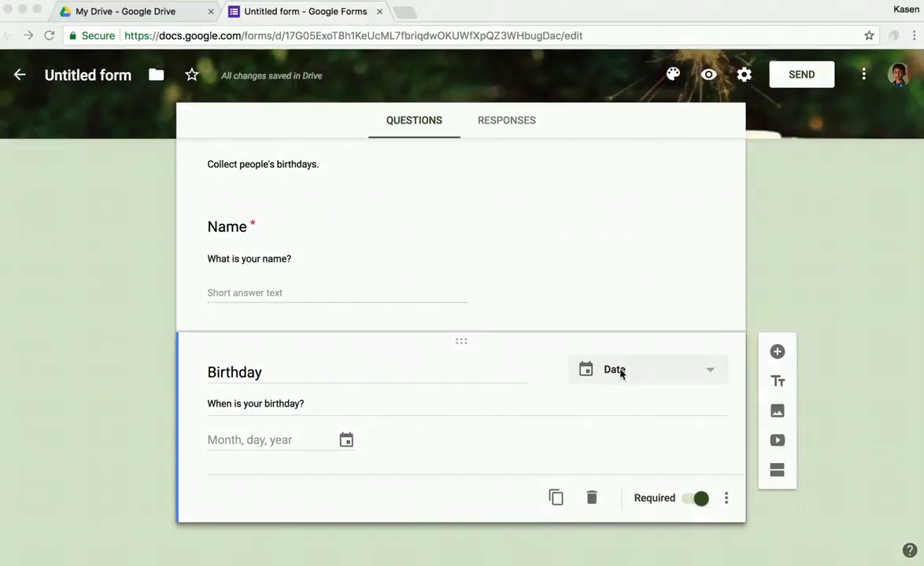
# Step: Change the Birthday question to a Dropdown with the description 'What month is your birthday'
pyautogui.click(705, 372)
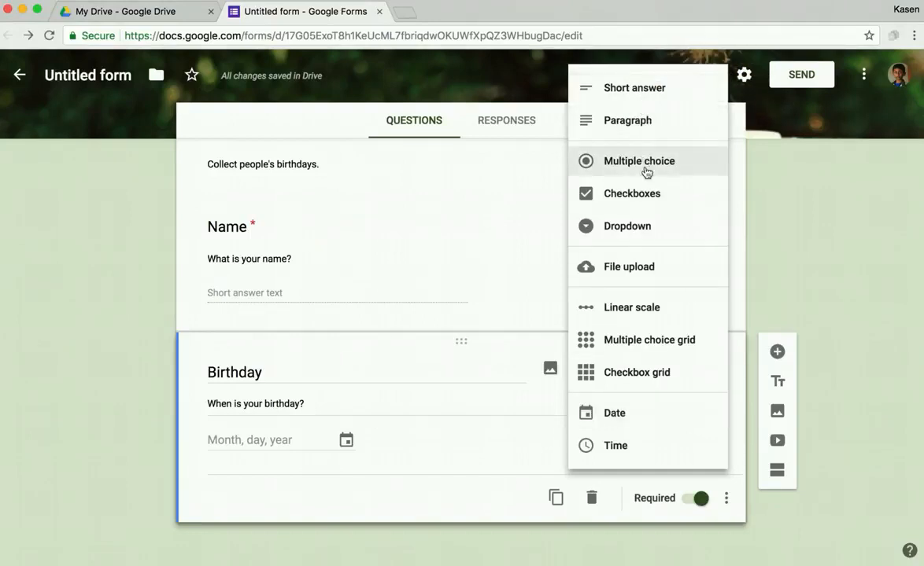
pyautogui.click(647, 227)
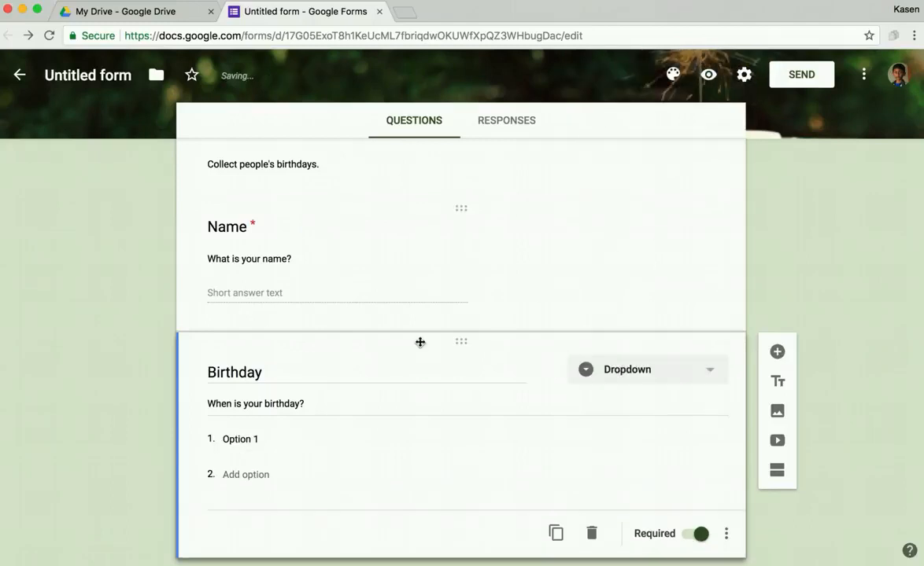
pyautogui.tripleClick(303, 409)
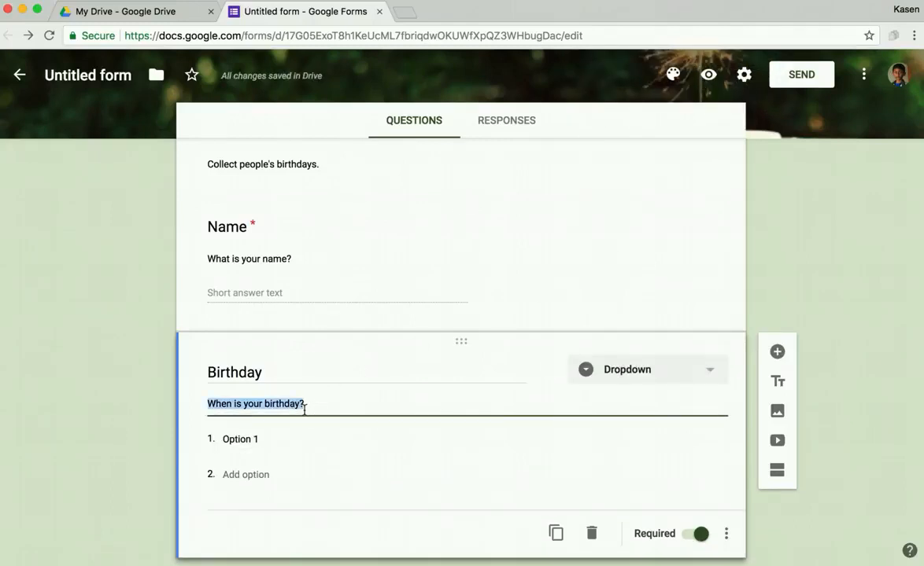
pyautogui.press('Left')
pyautogui.hotkey('shift', 'End')
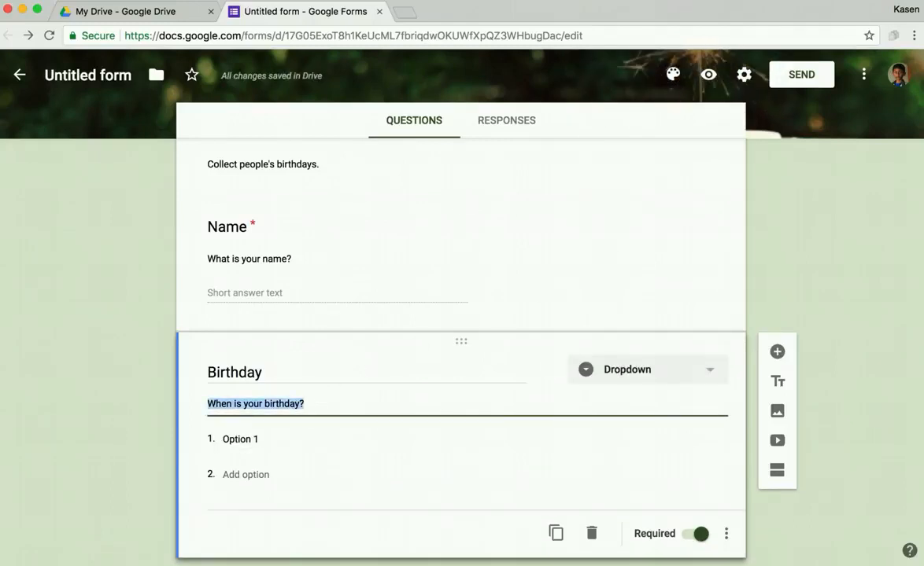
pyautogui.write('W')
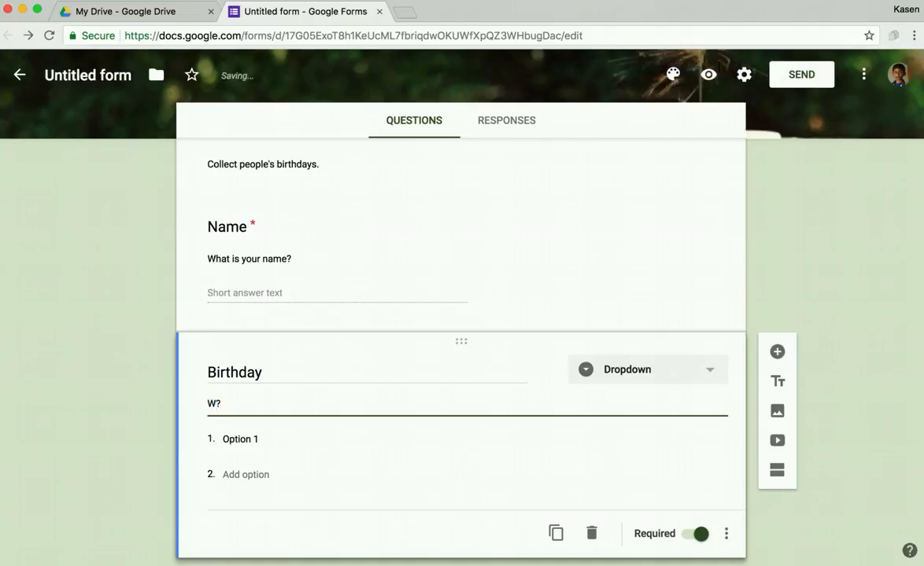
pyautogui.write('hat ')
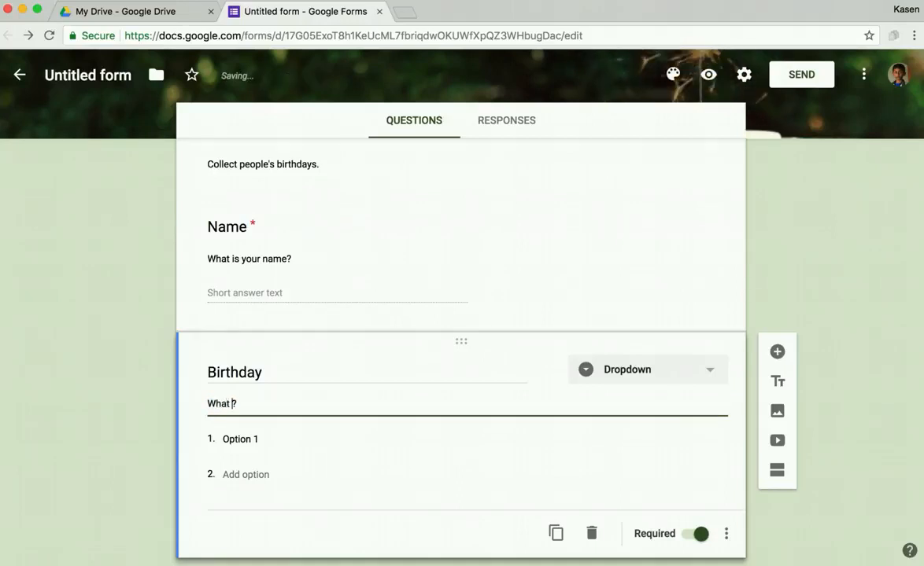
pyautogui.write('month is ')
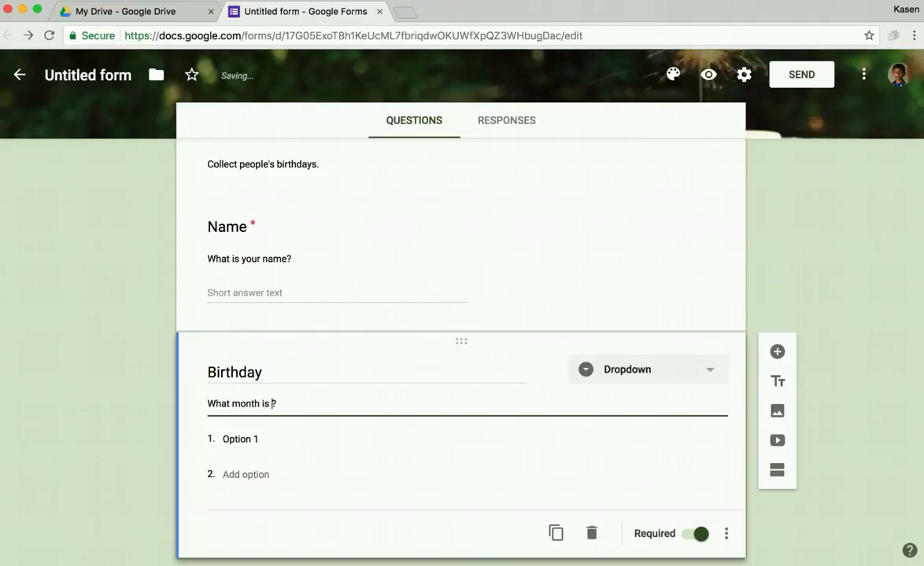
pyautogui.write('your bir')
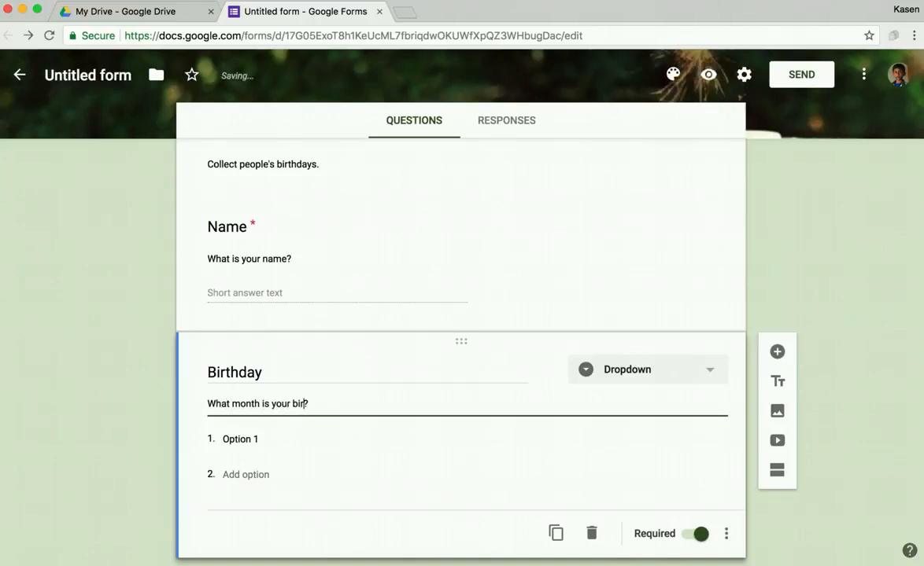
pyautogui.write('thday')
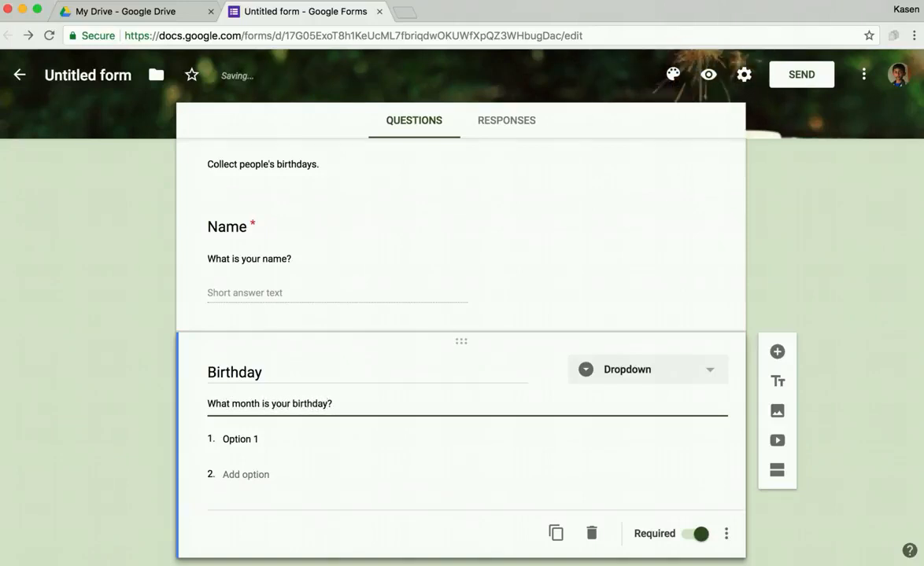
pyautogui.click(252, 439)
# Step: Fill the Birthday dropdown with the months Jan through Dec, then add a new question
pyautogui.write('Jan')
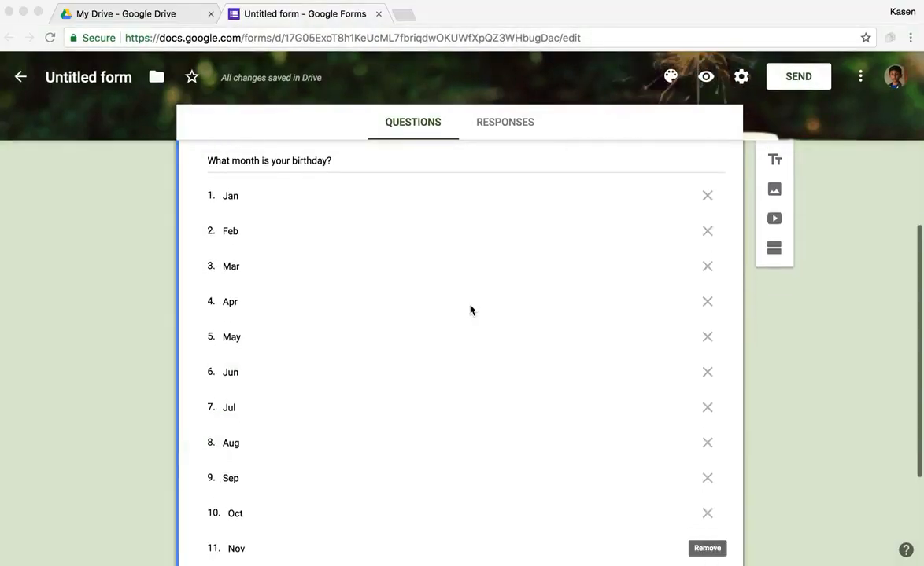
pyautogui.scroll(-5, 471, 310)
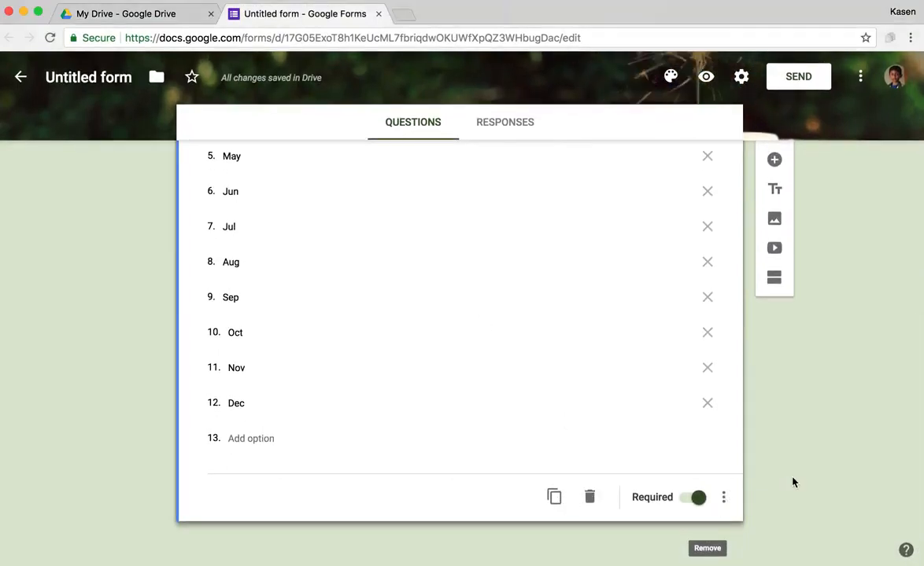
pyautogui.click(774, 161)
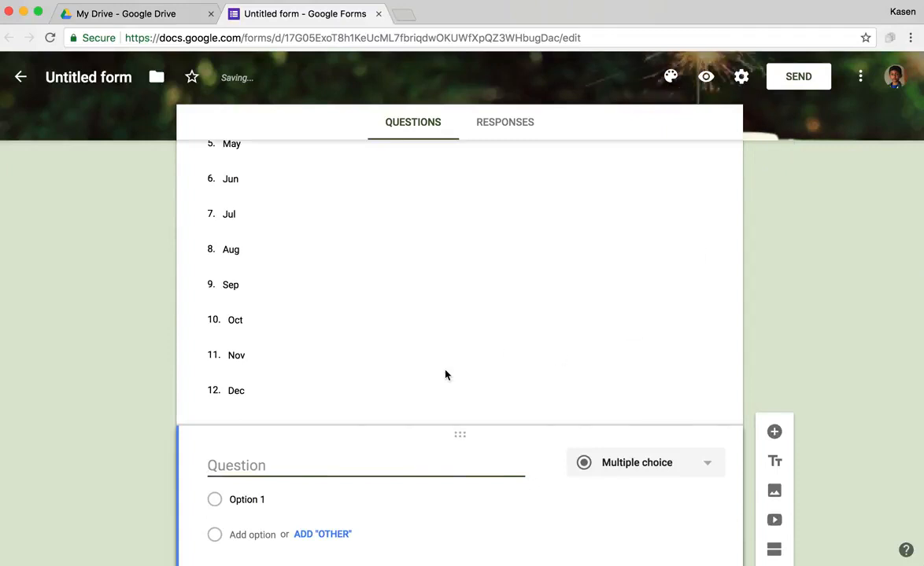
# Step: Title the new question 'Email', describe it 'What is your email?', and add response validation
pyautogui.write('Email')
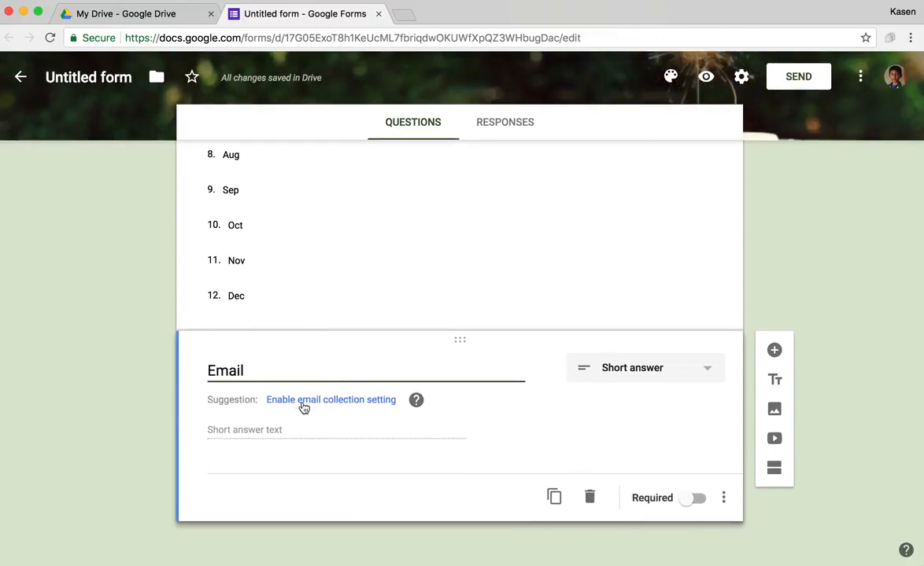
pyautogui.click(276, 430)
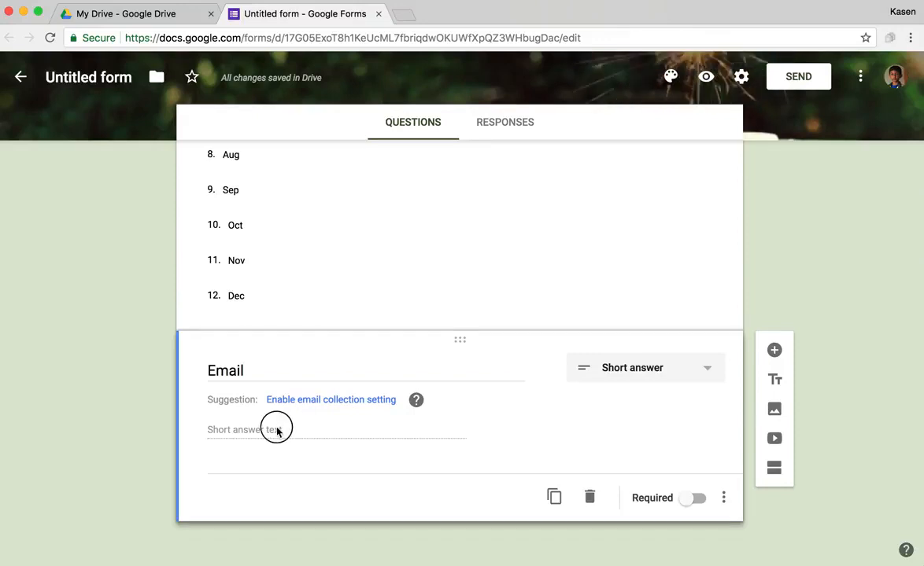
pyautogui.click(724, 499)
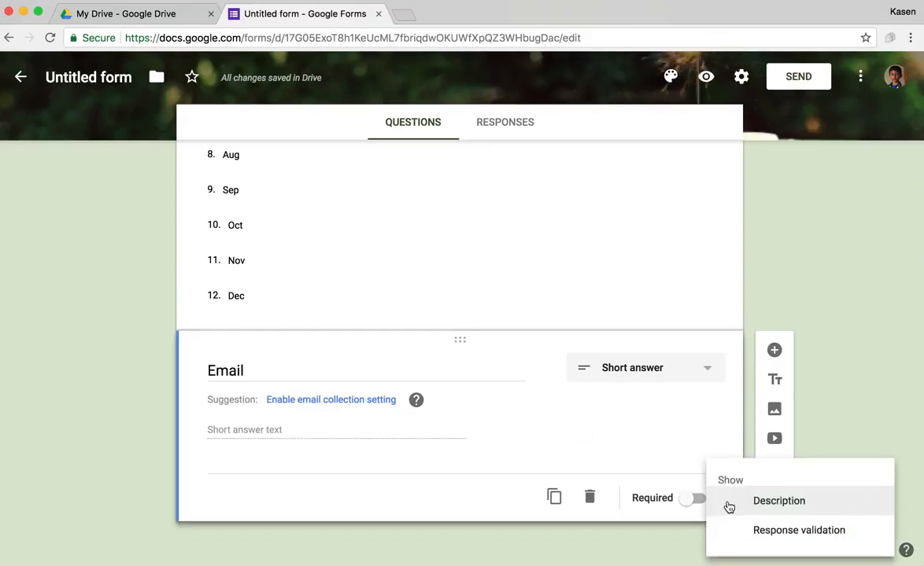
pyautogui.click(727, 506)
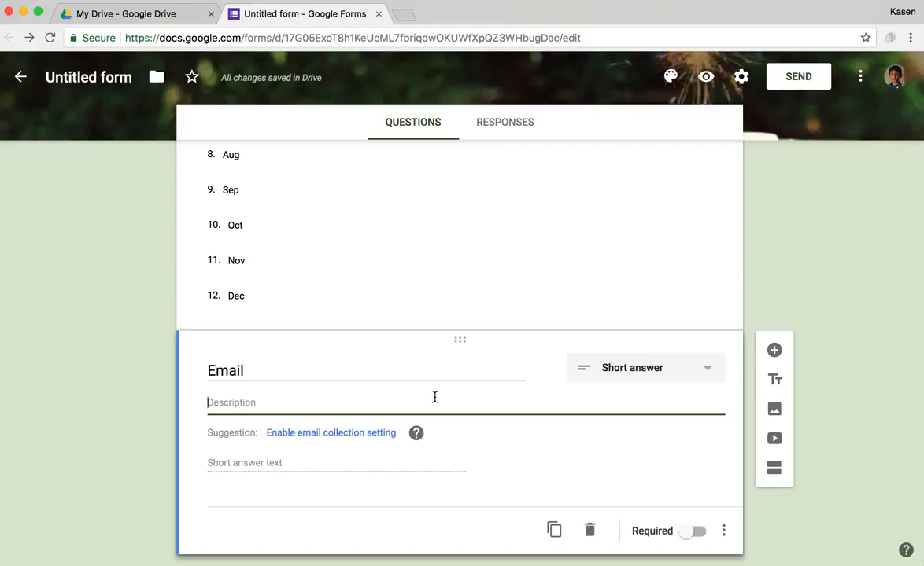
pyautogui.write('What is your email?')
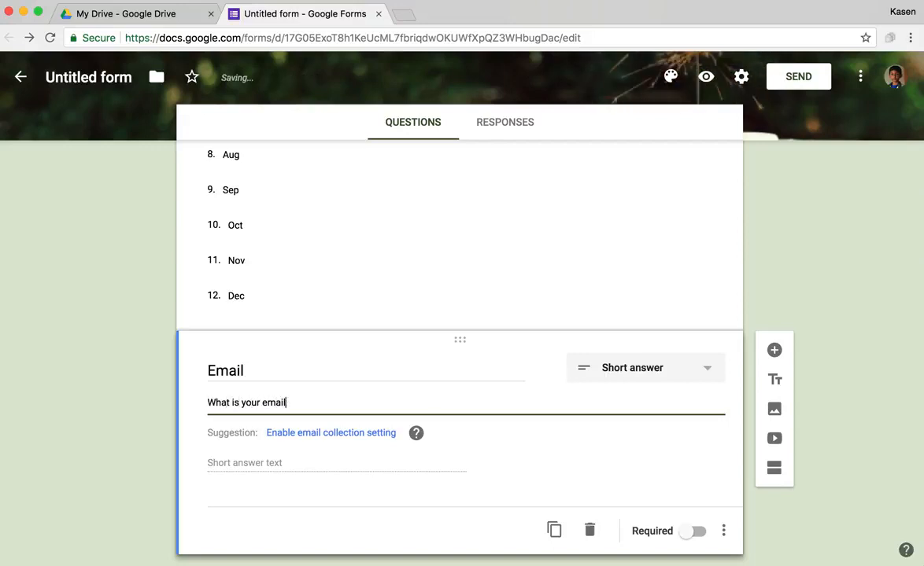
pyautogui.click(723, 531)
pyautogui.click(787, 530)
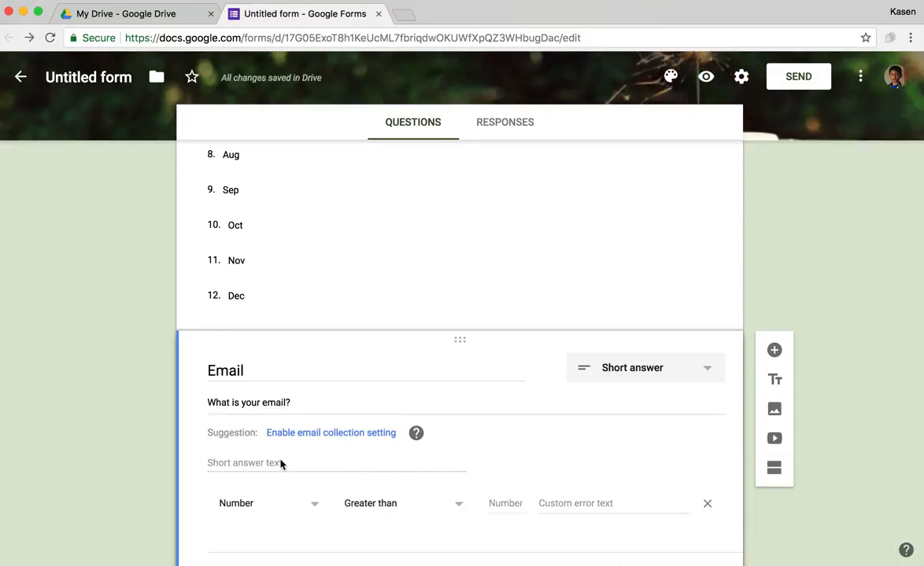
# Step: Validate Email as Text containing '@' with error 'Email please', and make it required
pyautogui.click(452, 511)
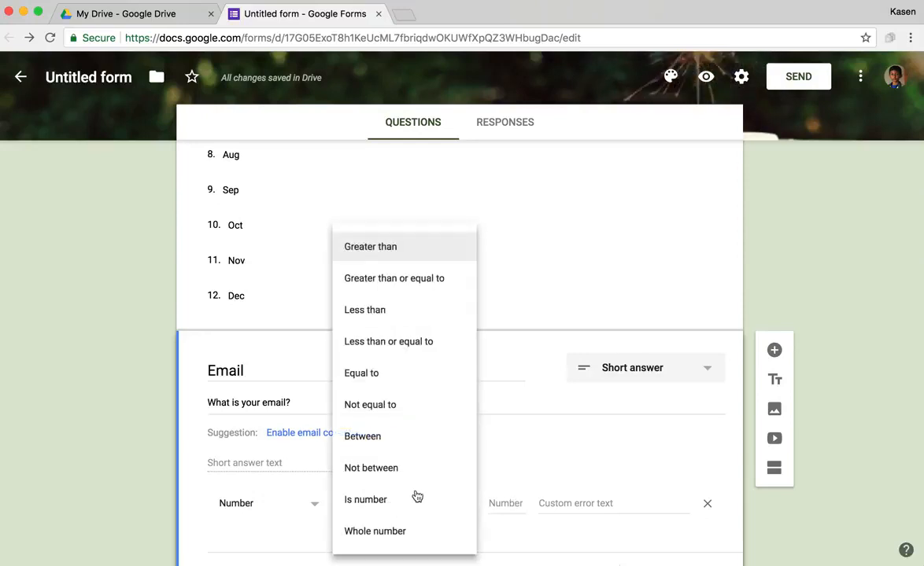
pyautogui.click(268, 464)
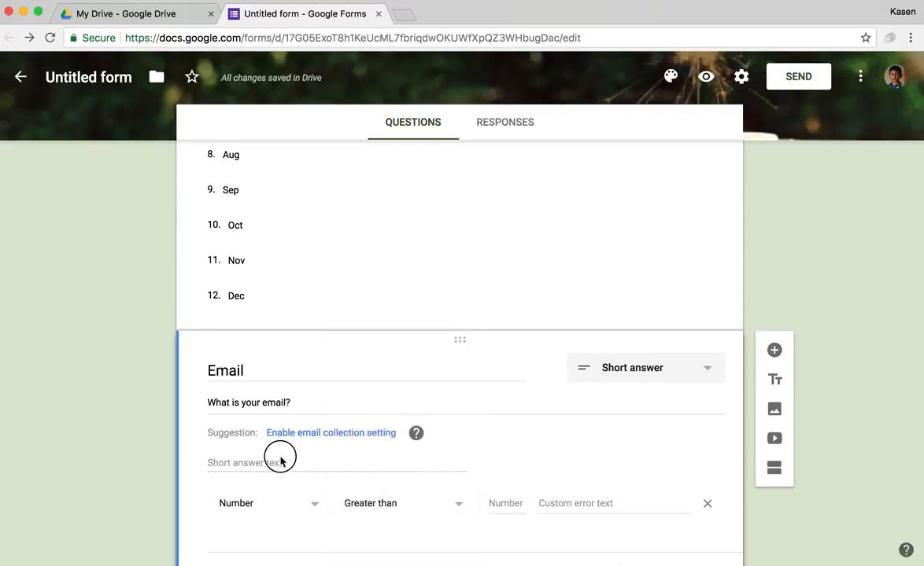
pyautogui.click(243, 502)
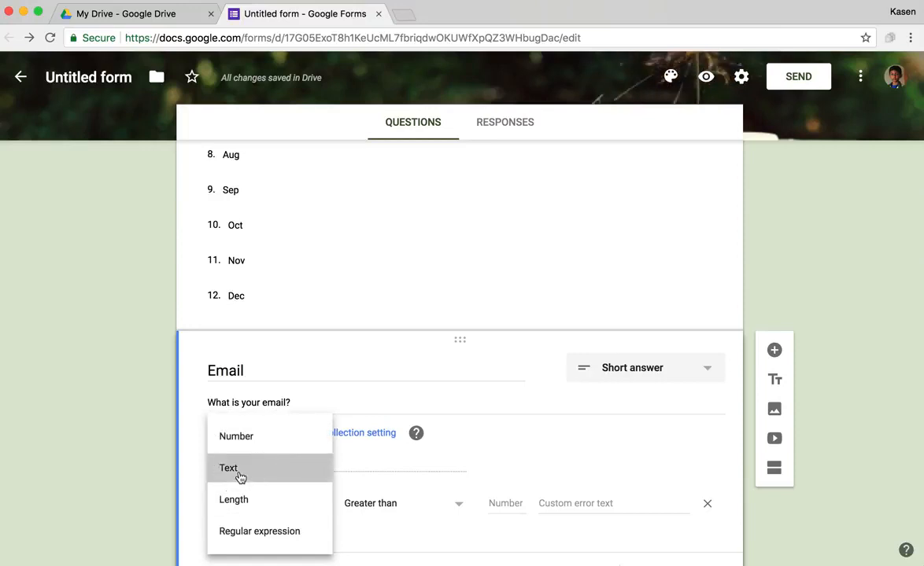
pyautogui.click(241, 476)
pyautogui.click(465, 502)
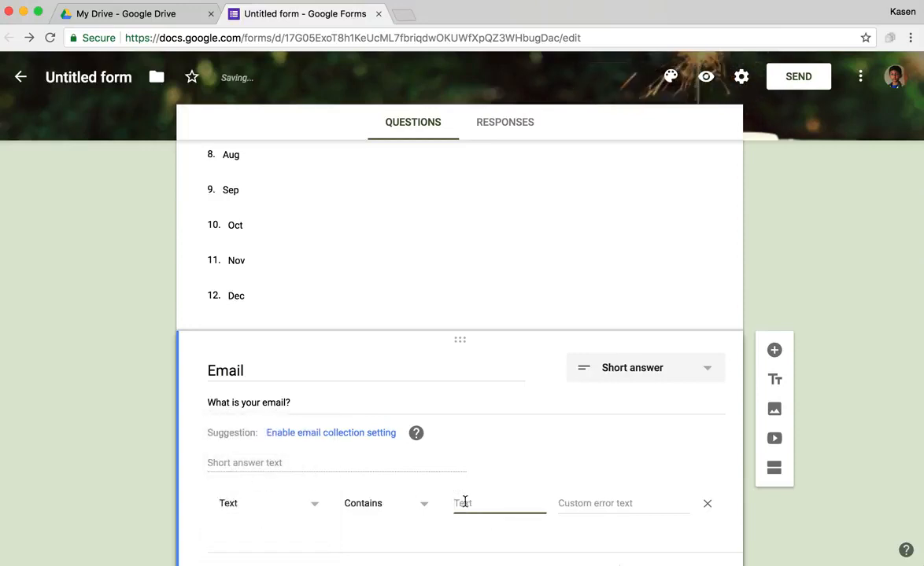
pyautogui.write('@')
pyautogui.click(563, 503)
pyautogui.write('Email please')
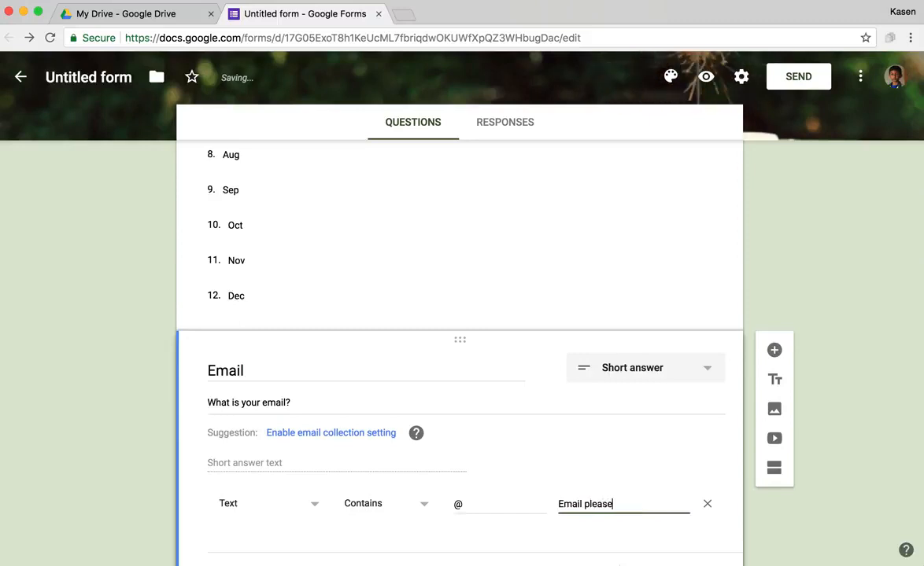
pyautogui.scroll(-2, 143, 381)
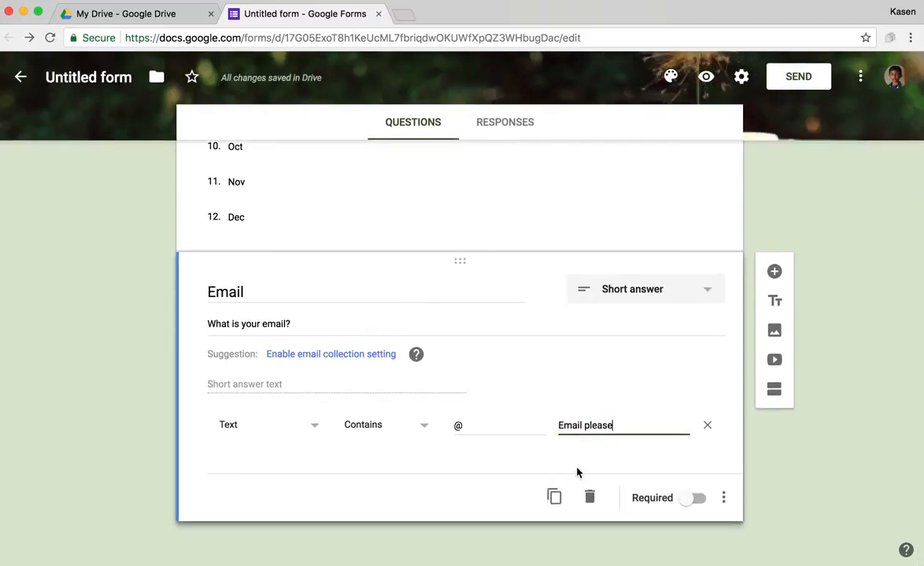
pyautogui.click(697, 498)
# Step: Rename the form file to 'Birthday Form' and view its Responses tab
pyautogui.scroll(1, 617, 242)
pyautogui.click(616, 241)
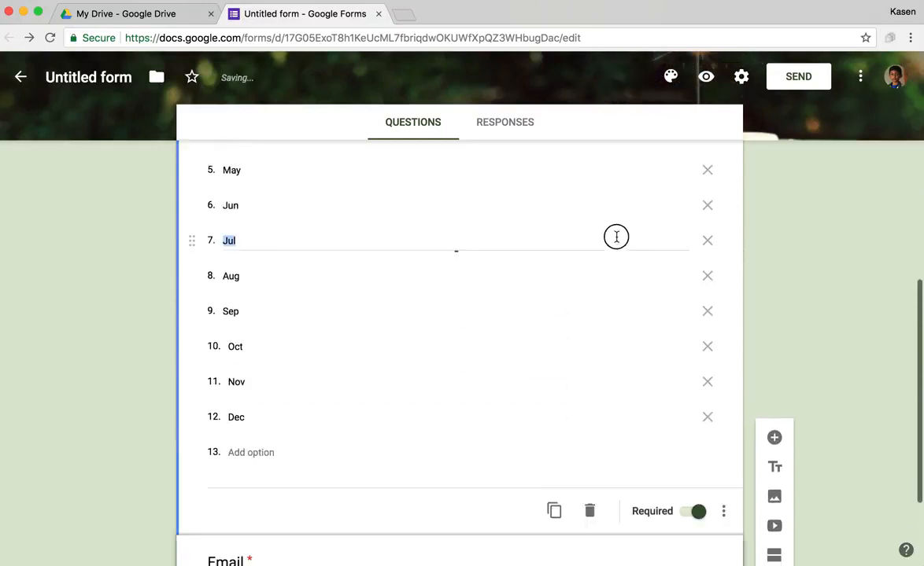
pyautogui.scroll(5, 674, 268)
pyautogui.scroll(1, 657, 263)
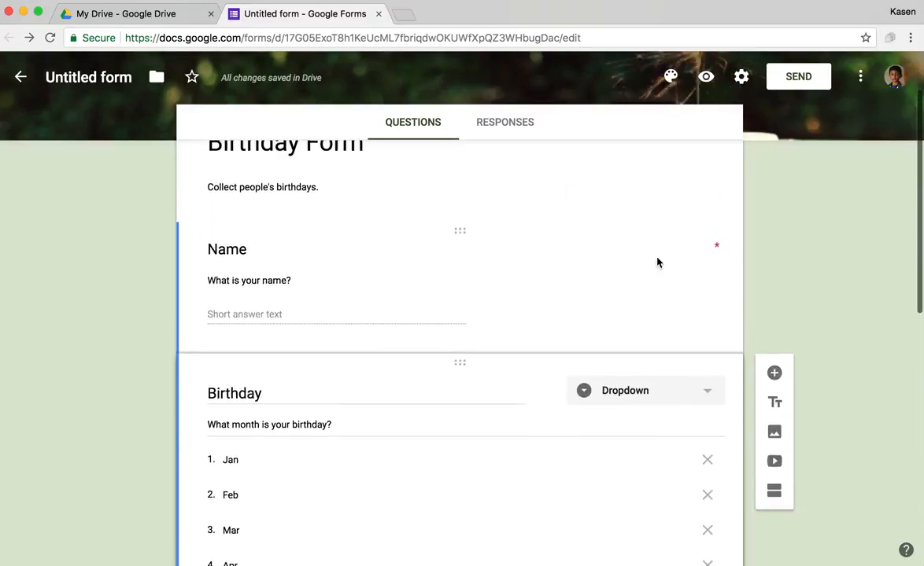
pyautogui.click(657, 337)
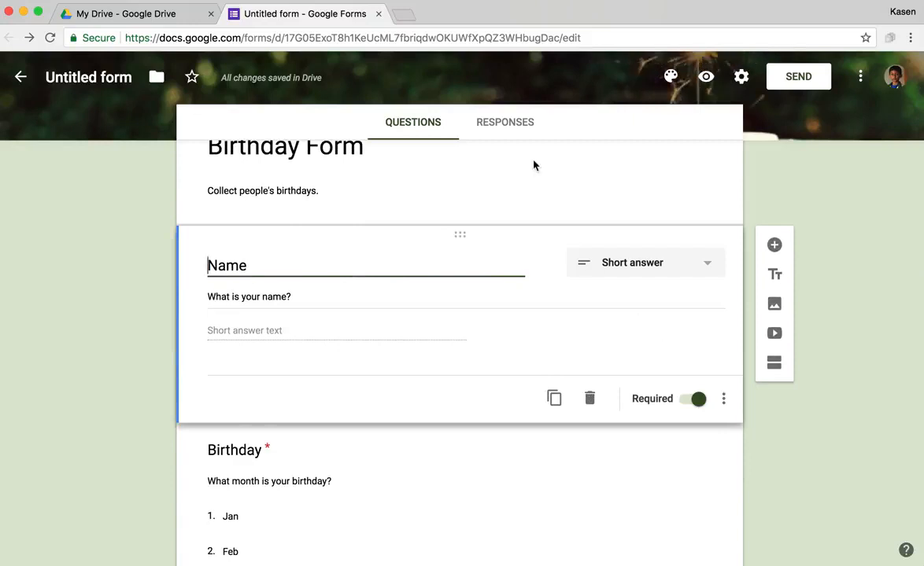
pyautogui.click(104, 74)
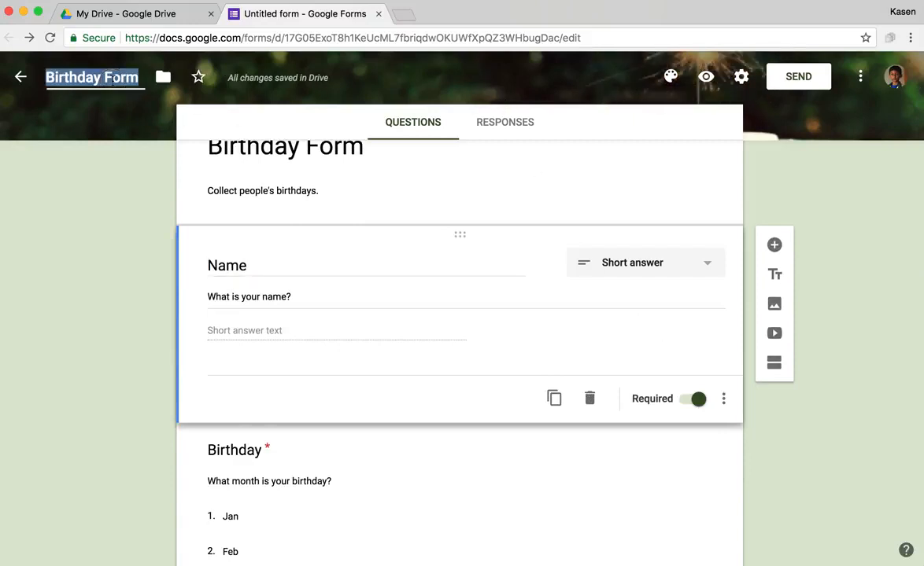
pyautogui.click(81, 250)
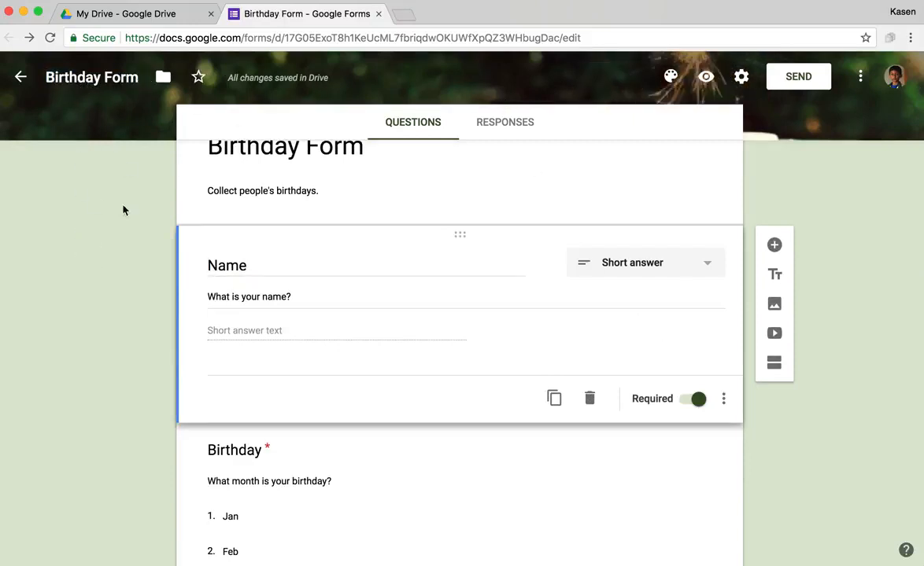
pyautogui.click(514, 124)
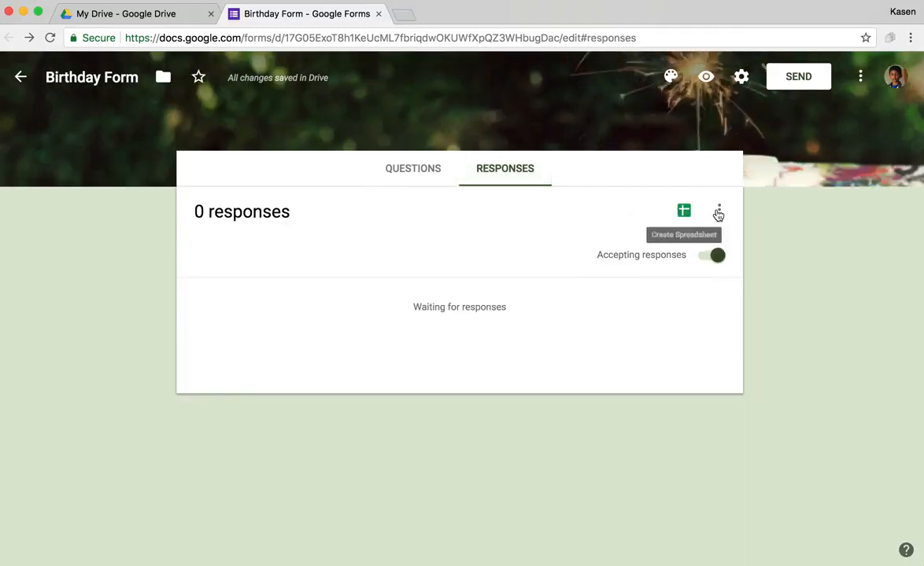
# Step: Send the form's responses to a newly created spreadsheet, Birthday Form (Responses)
pyautogui.click(717, 213)
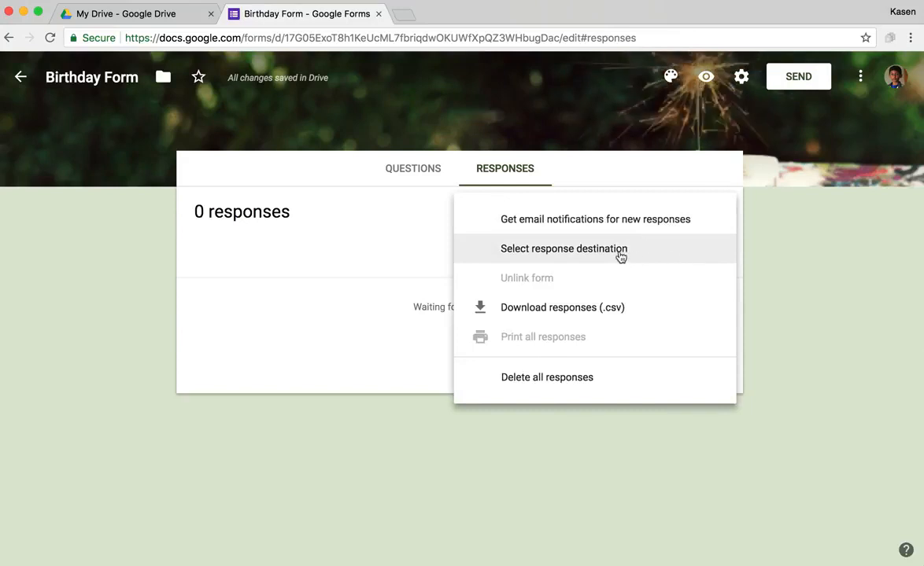
pyautogui.click(562, 254)
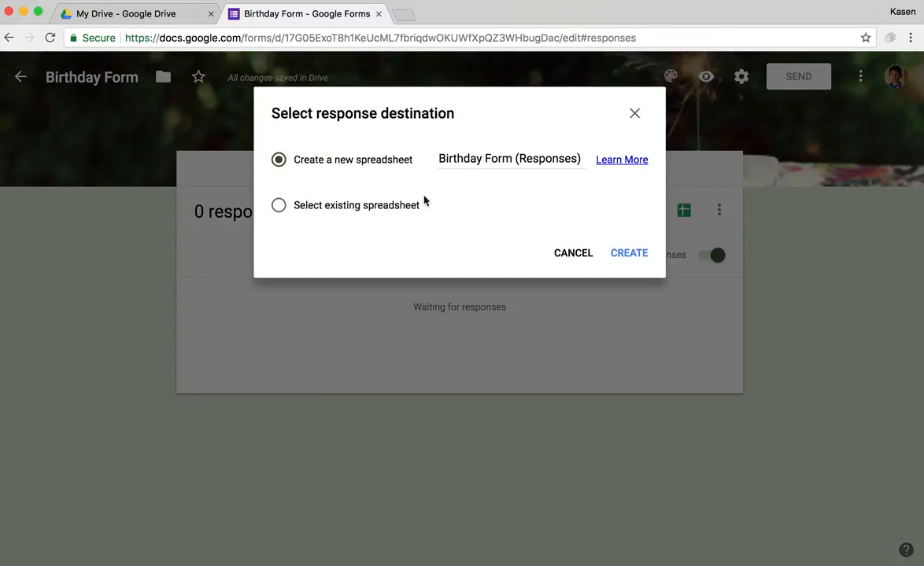
pyautogui.click(631, 257)
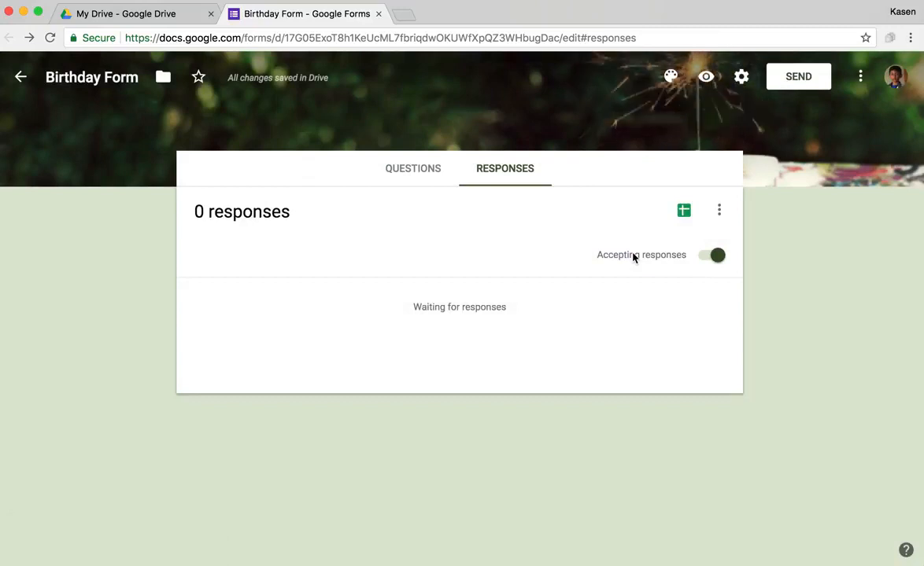
# Step: Open the linked response sheet and review its Timestamp, Name, Birthday and Email columns
pyautogui.click(683, 211)
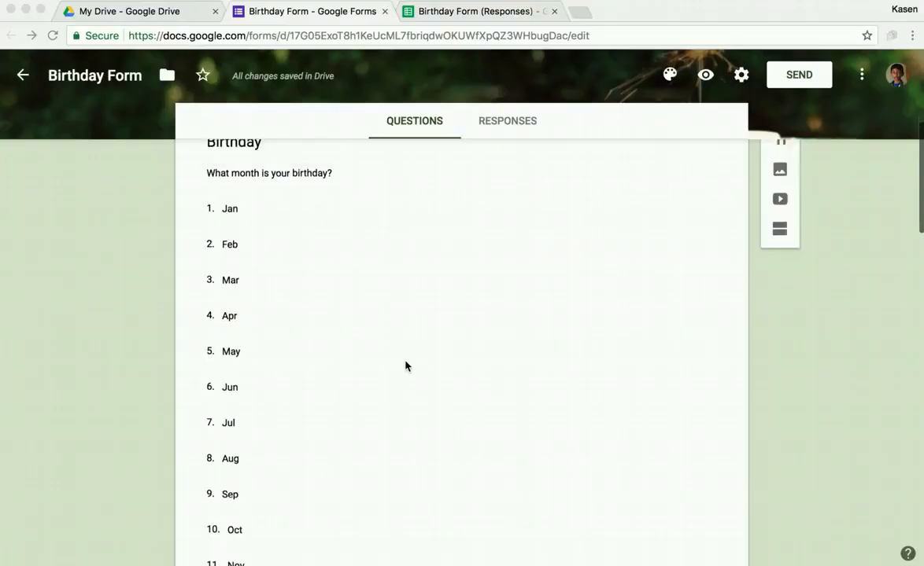
pyautogui.scroll(-3, 406, 367)
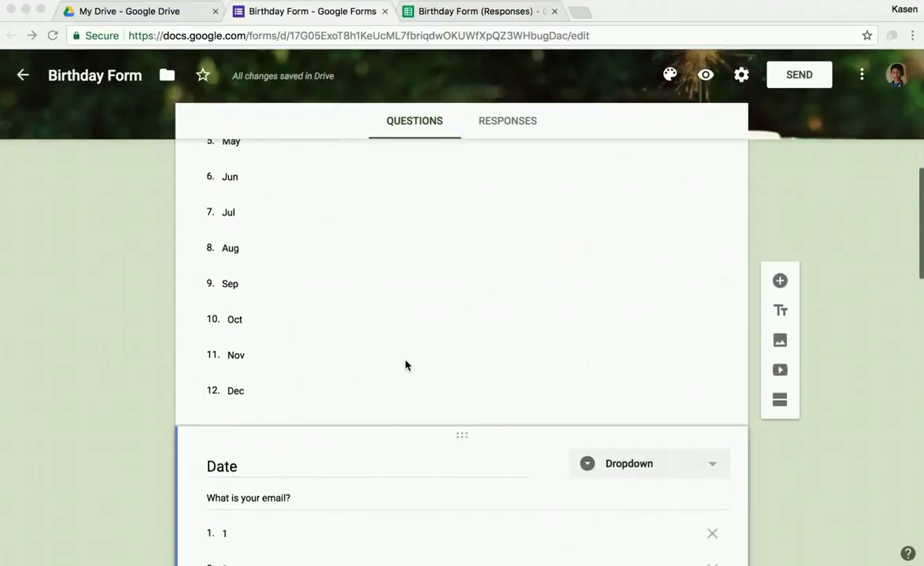
pyautogui.scroll(-5, 406, 365)
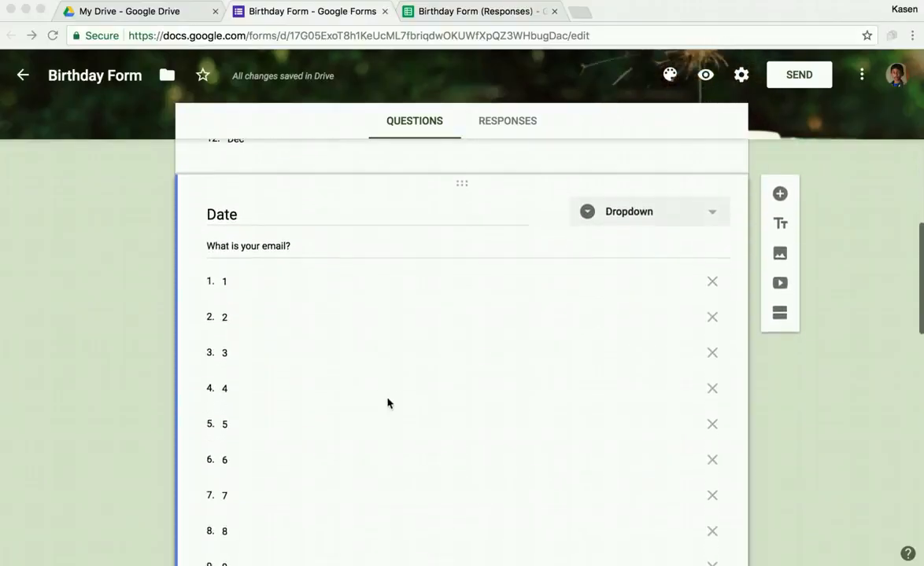
pyautogui.scroll(1, 387, 404)
pyautogui.scroll(-12, 387, 403)
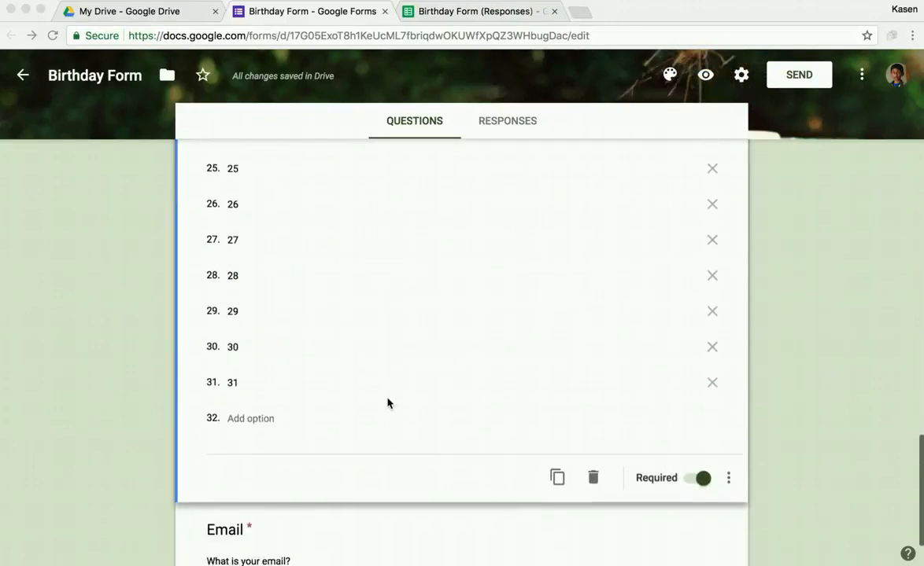
pyautogui.scroll(-3, 387, 403)
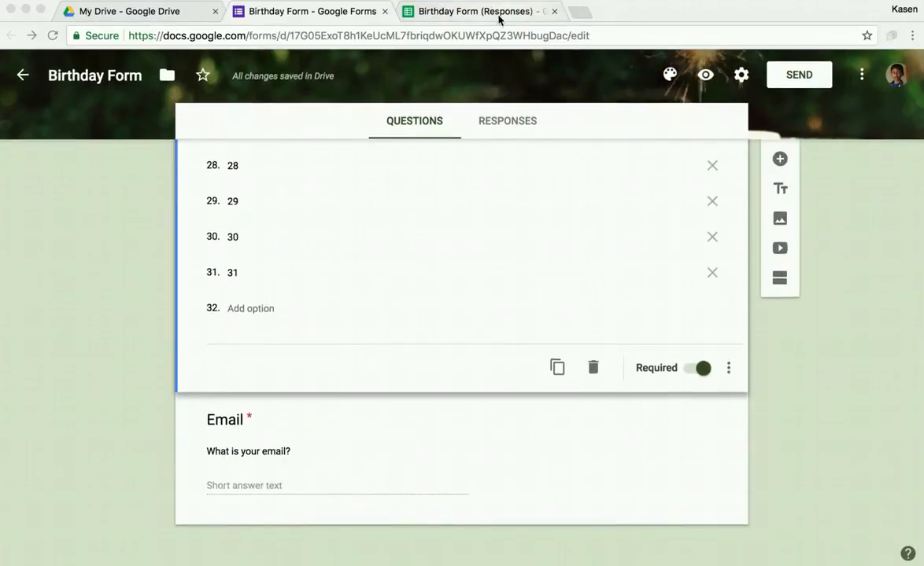
# Step: Install the autoCrat add-on from the responses spreadsheet's add-on store
pyautogui.click(499, 18)
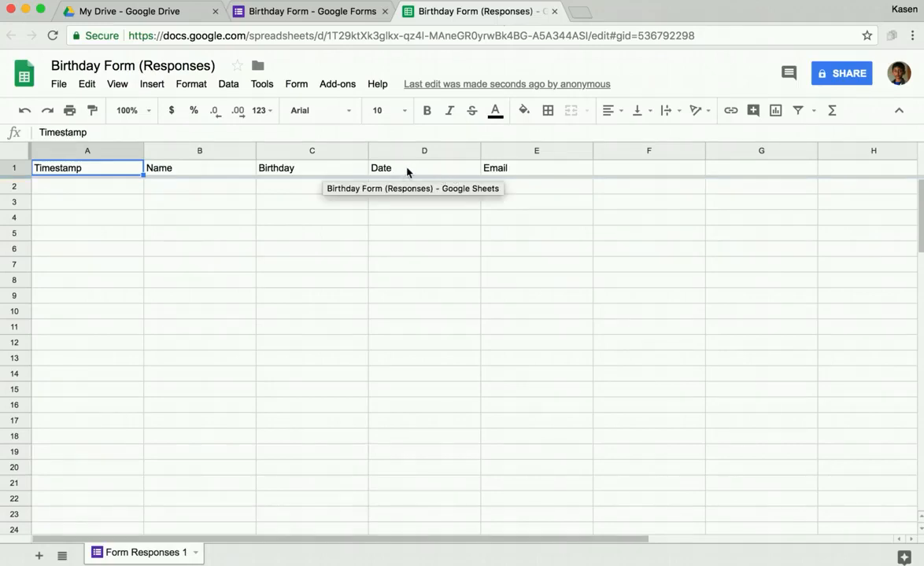
pyautogui.click(346, 88)
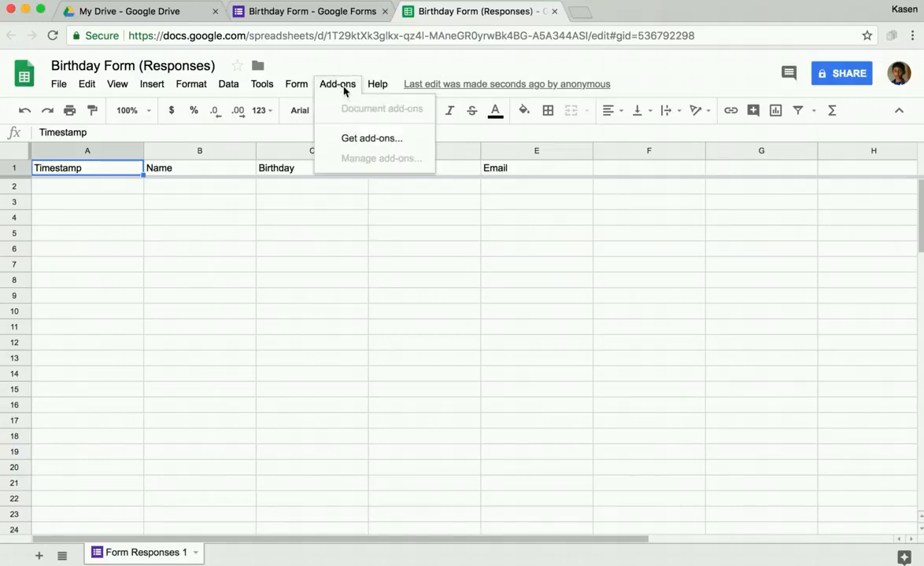
pyautogui.click(356, 140)
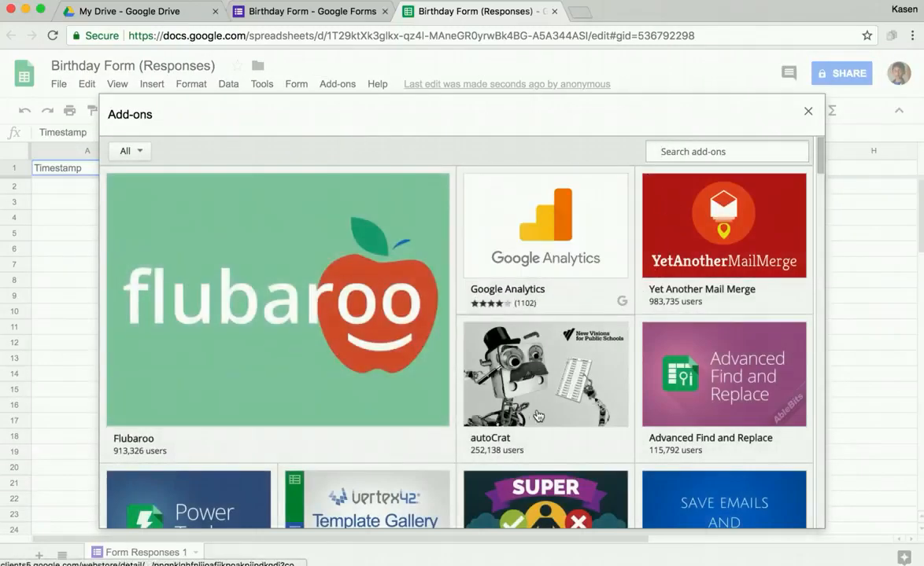
pyautogui.moveTo(525, 382)
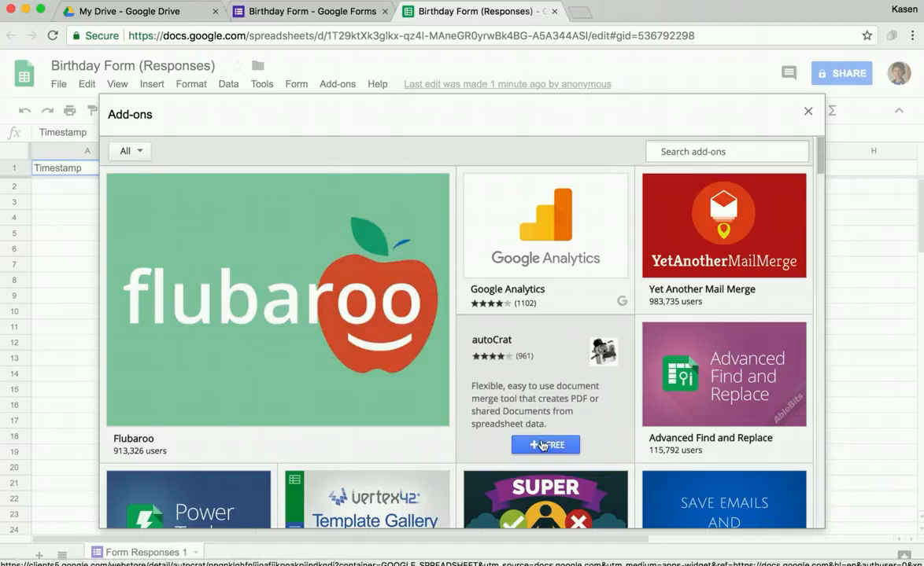
pyautogui.click(541, 445)
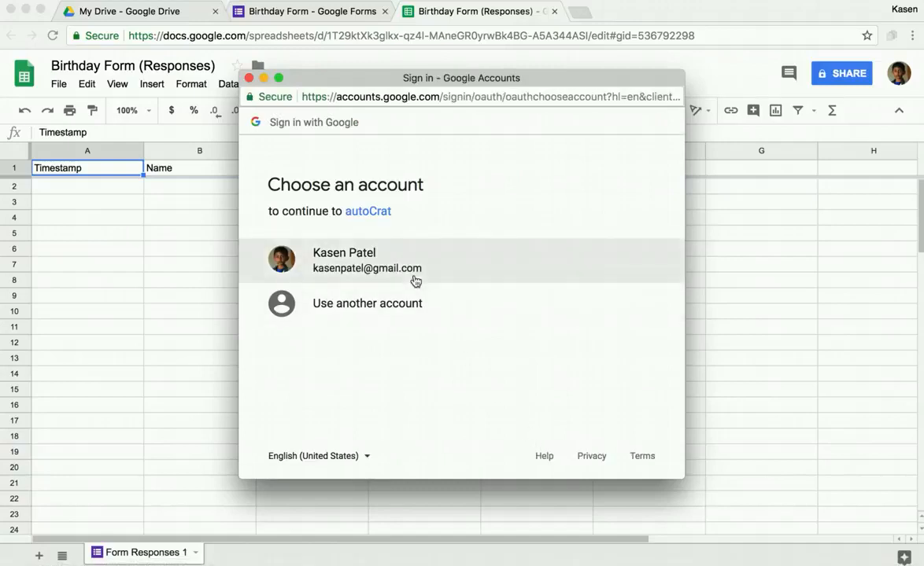
# Step: Authorise autoCrat with the Google account by allowing its requested access
pyautogui.click(362, 261)
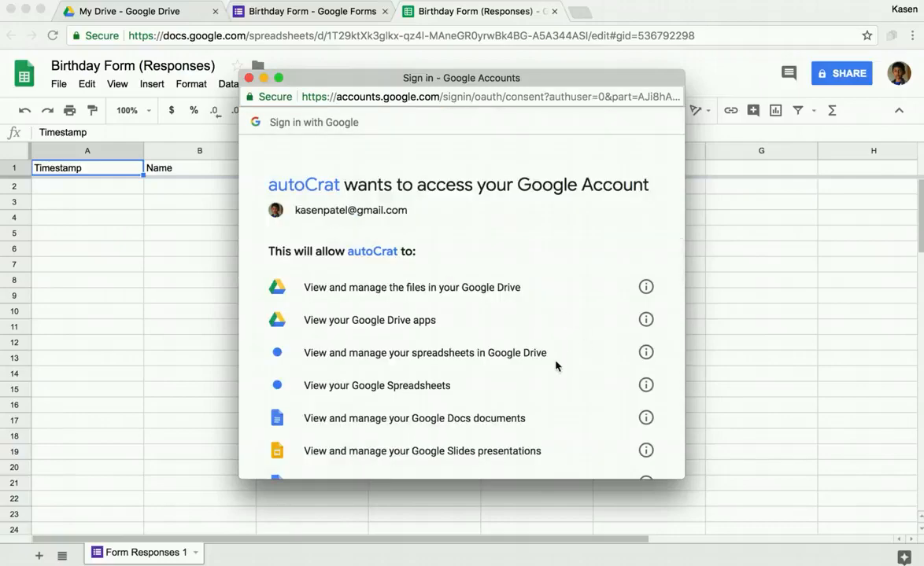
pyautogui.scroll(-10, 556, 367)
pyautogui.click(622, 397)
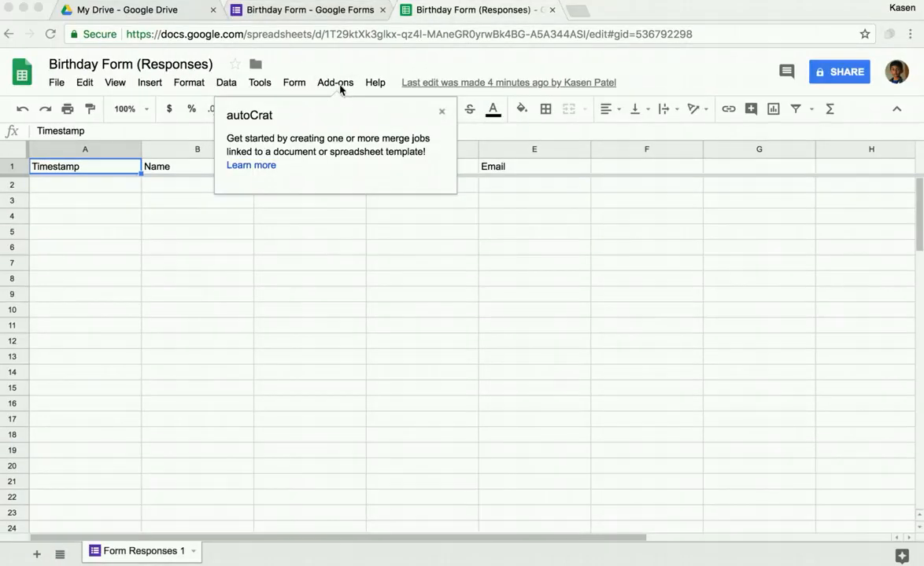
pyautogui.click(172, 11)
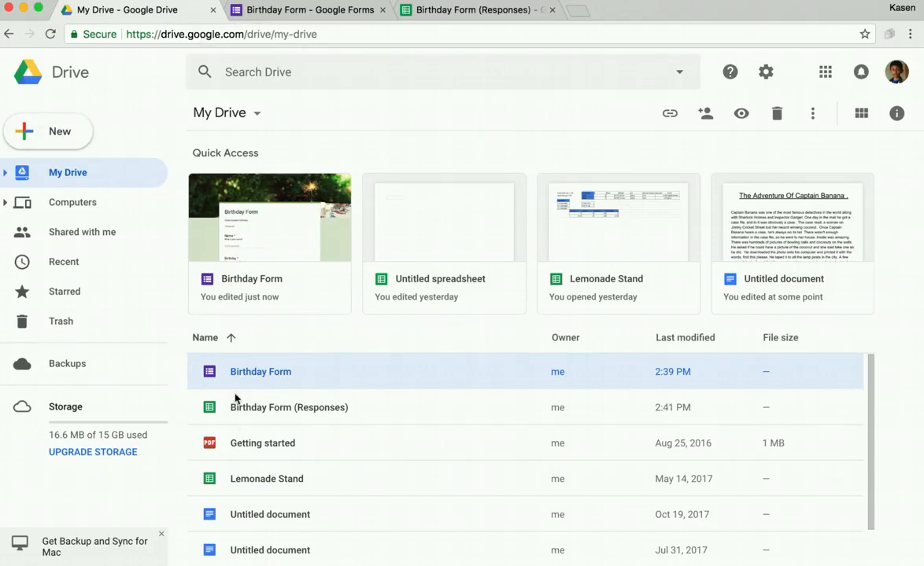
# Step: Create a new blank Google Docs document from My Drive
pyautogui.click(65, 136)
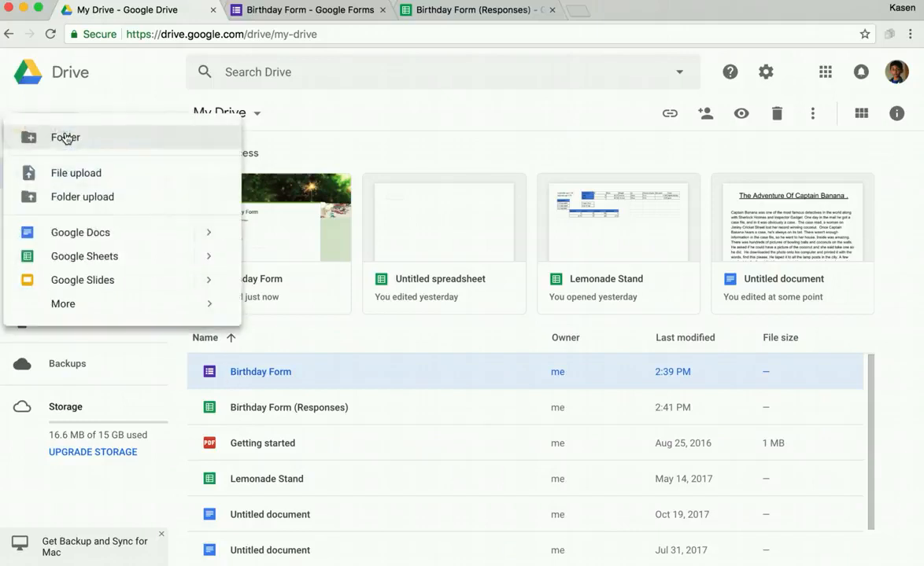
pyautogui.click(102, 238)
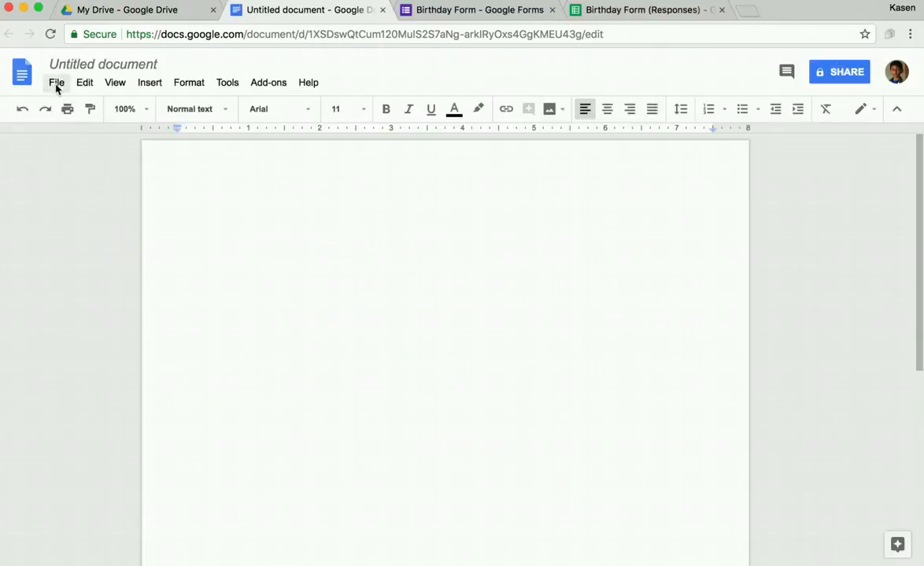
# Step: Set the document's page orientation to landscape in Page setup
pyautogui.click(57, 84)
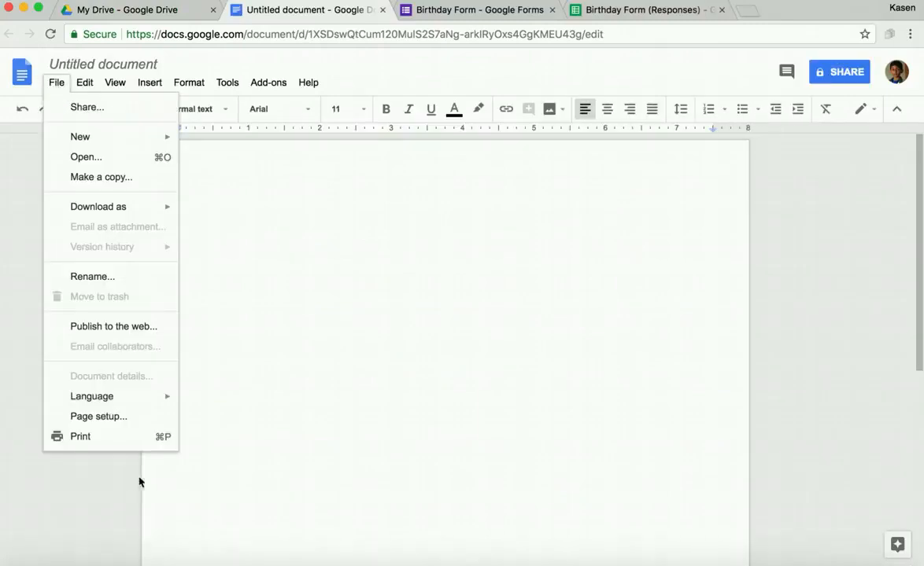
pyautogui.click(129, 419)
pyautogui.click(399, 261)
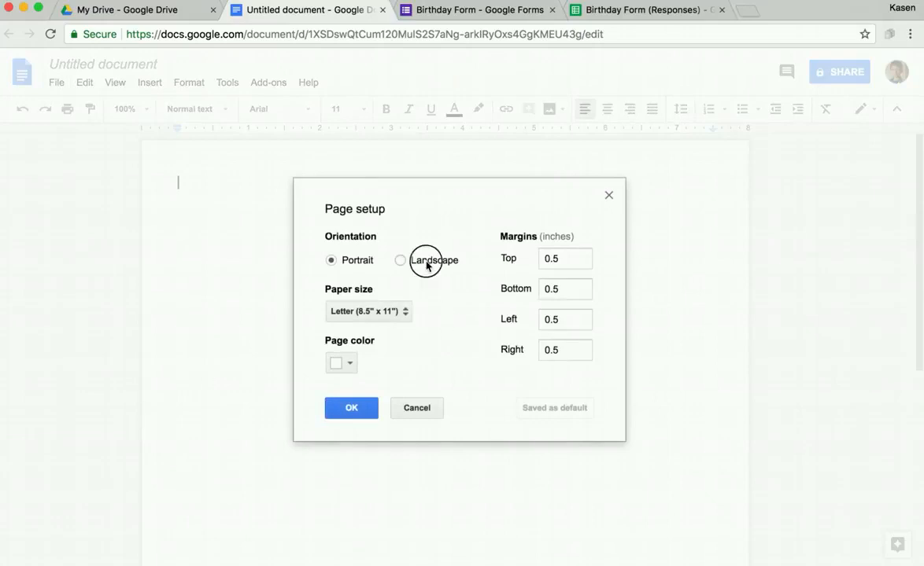
pyautogui.click(352, 408)
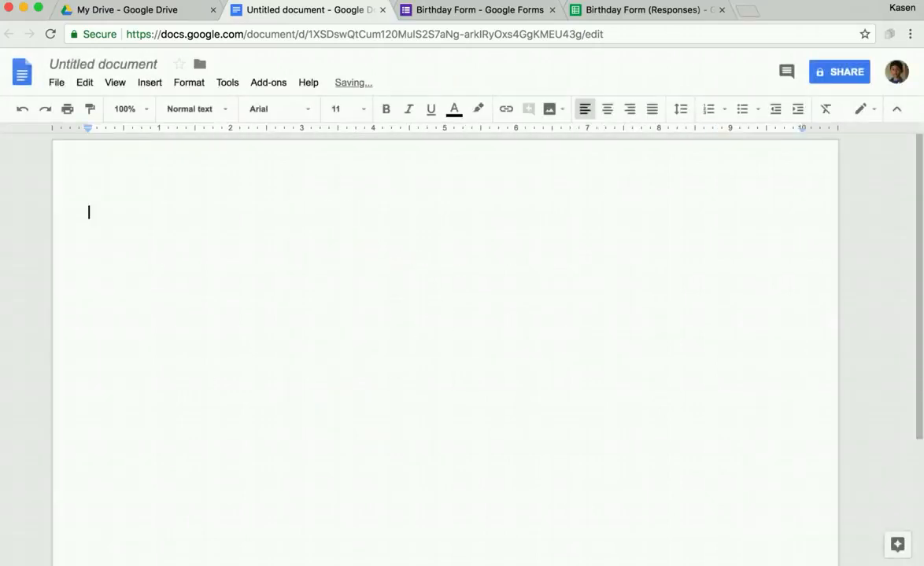
# Step: Begin the first line with 'Happy Birthday, <<'
pyautogui.write('Happy Birthday')
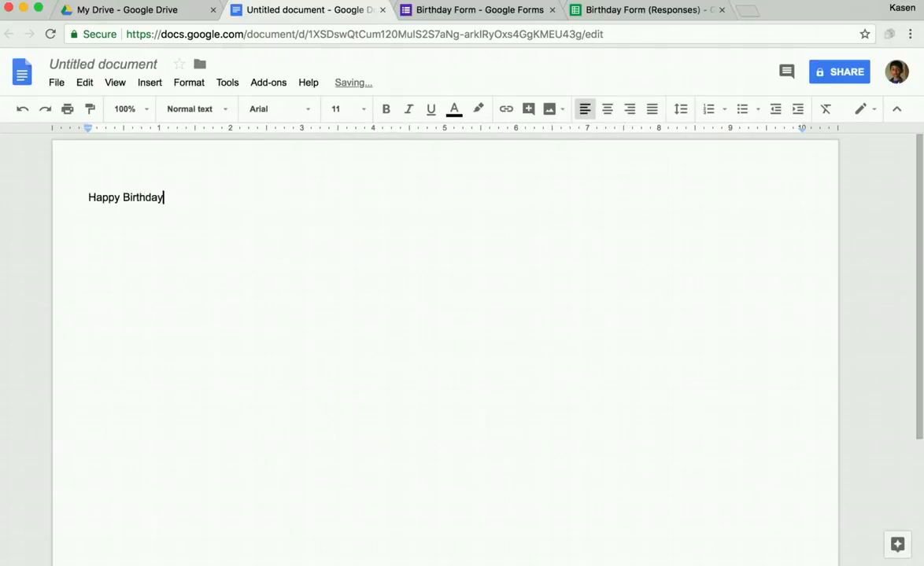
pyautogui.write(', k')
pyautogui.press('BackSpace')
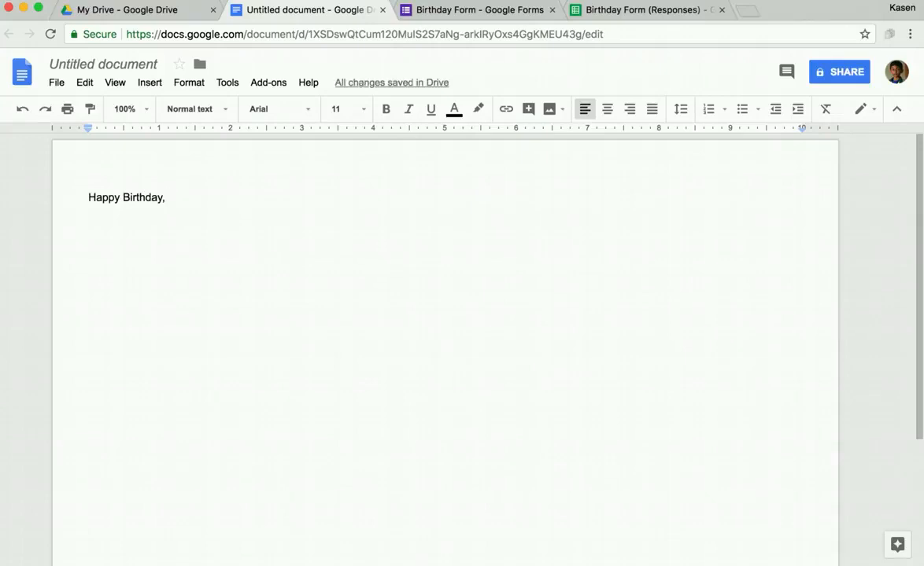
pyautogui.write('<<')
# Step: Dismiss the autoCrat notice on the responses sheet and return to the Birthday Form editor
pyautogui.click(588, 10)
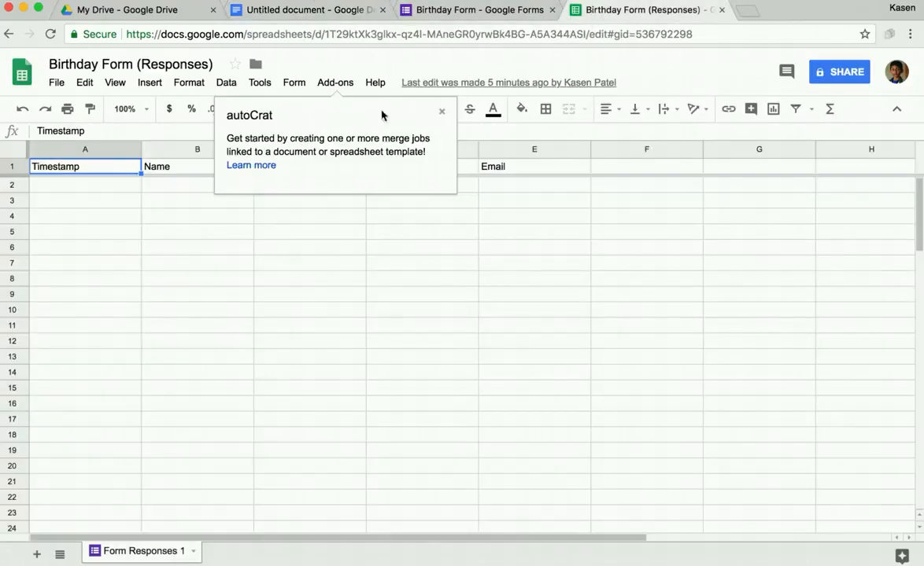
pyautogui.click(441, 111)
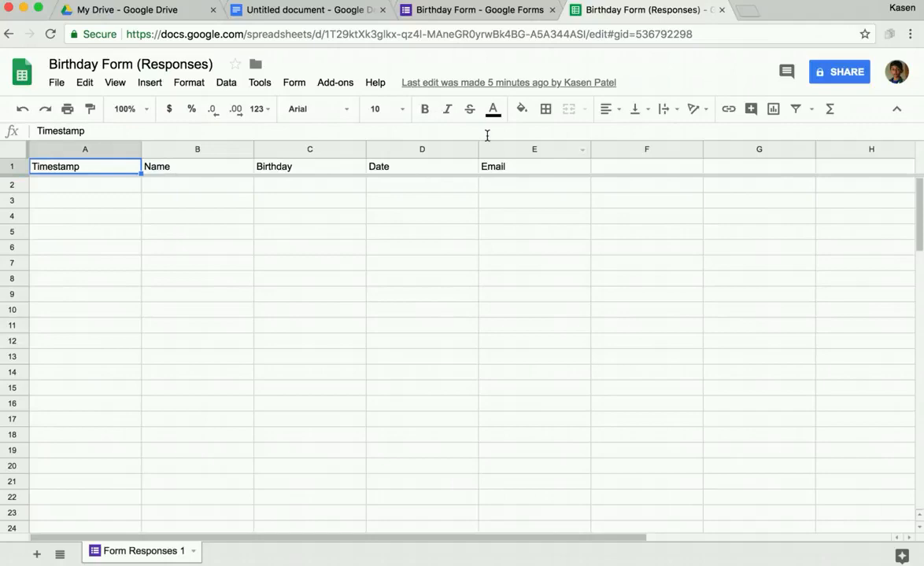
pyautogui.click(481, 10)
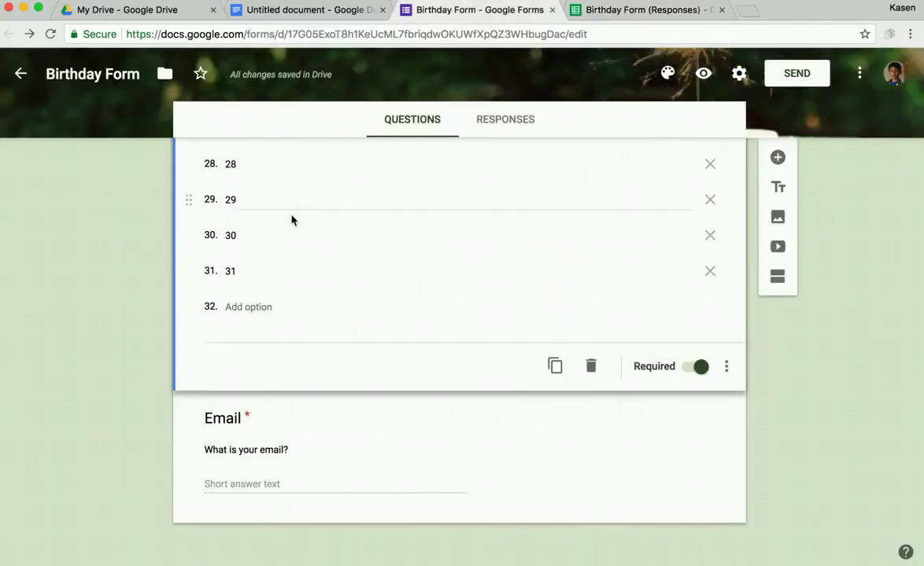
# Step: Scroll through the Birthday Form's questions to review them
pyautogui.scroll(20, 291, 220)
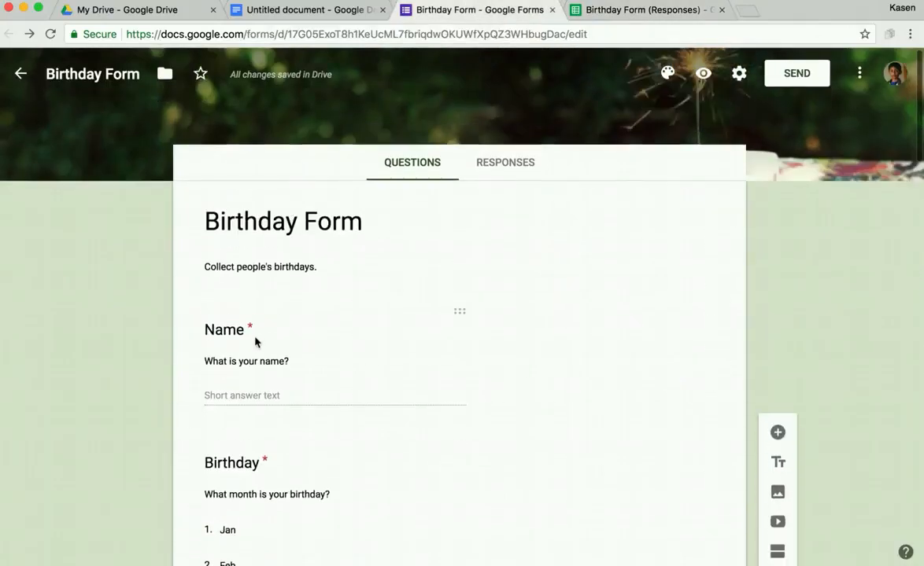
pyautogui.scroll(-6, 236, 464)
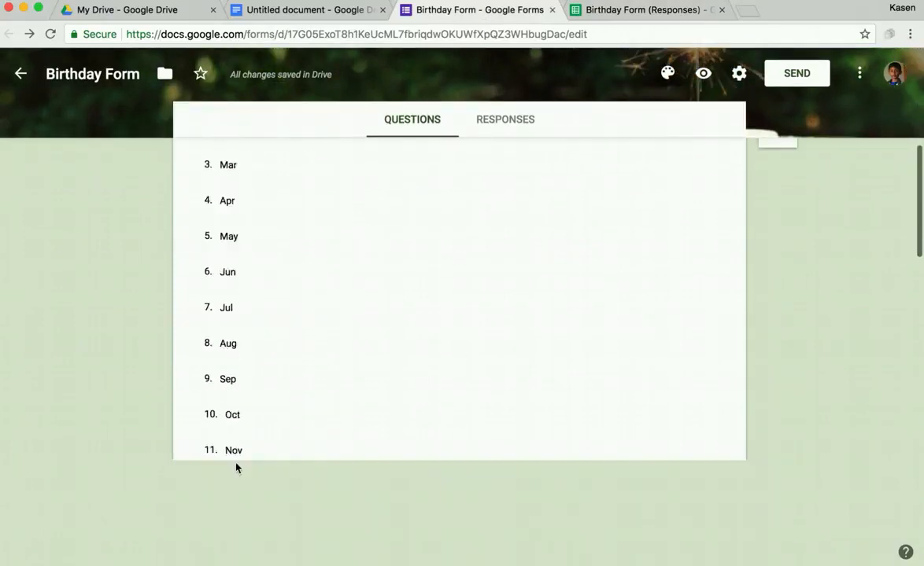
pyautogui.scroll(-5, 236, 468)
pyautogui.scroll(2, 235, 464)
pyautogui.scroll(-6, 110, 324)
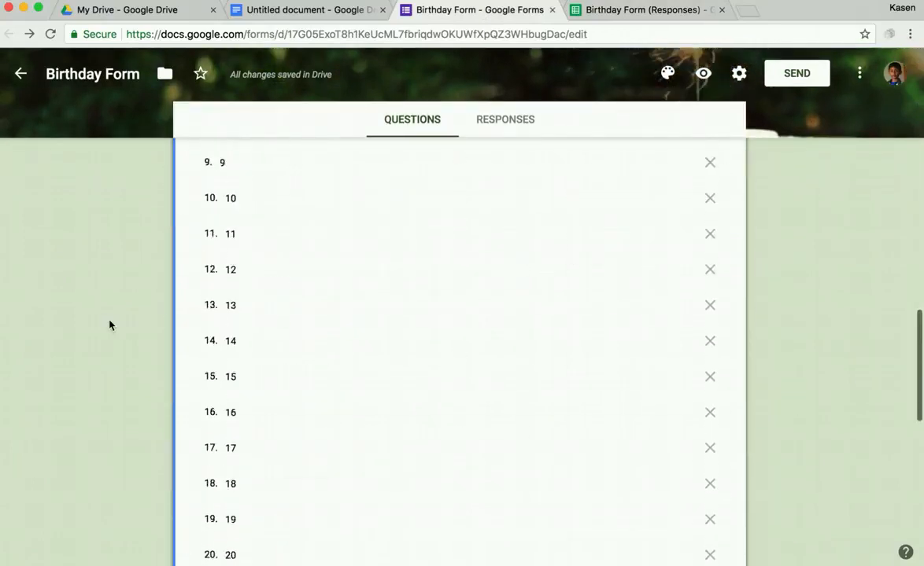
pyautogui.scroll(-8, 109, 324)
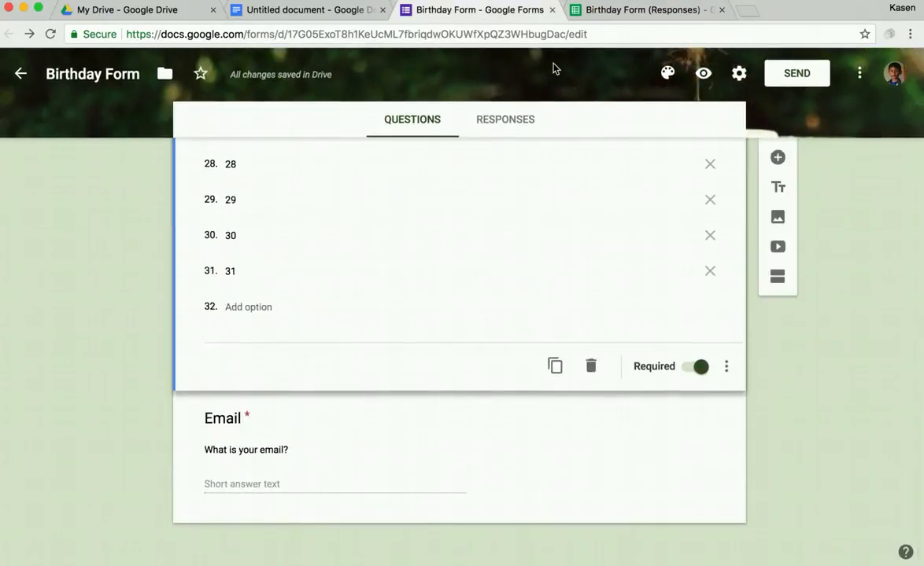
# Step: Check the Name and Birthday column headers in the responses sheet, then return to the document
pyautogui.click(604, 9)
pyautogui.click(170, 169)
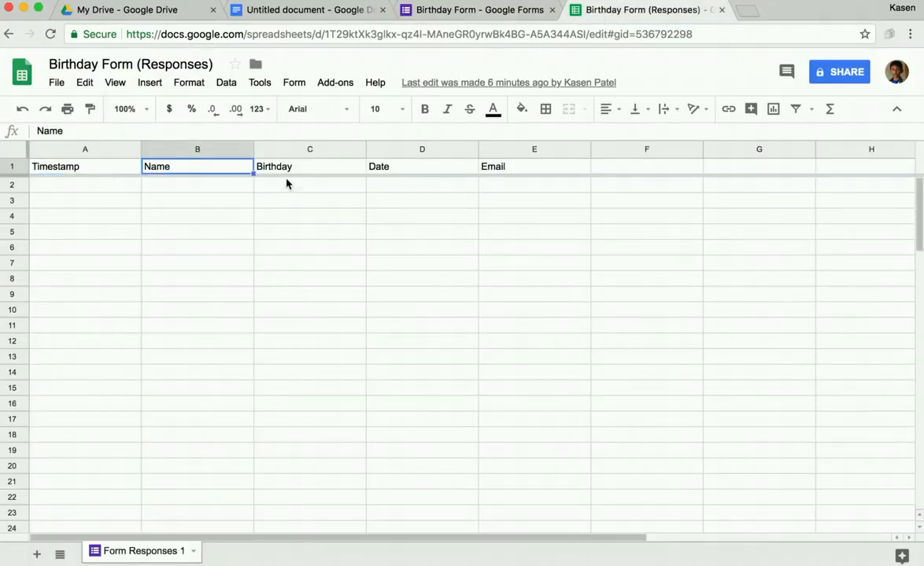
pyautogui.click(321, 171)
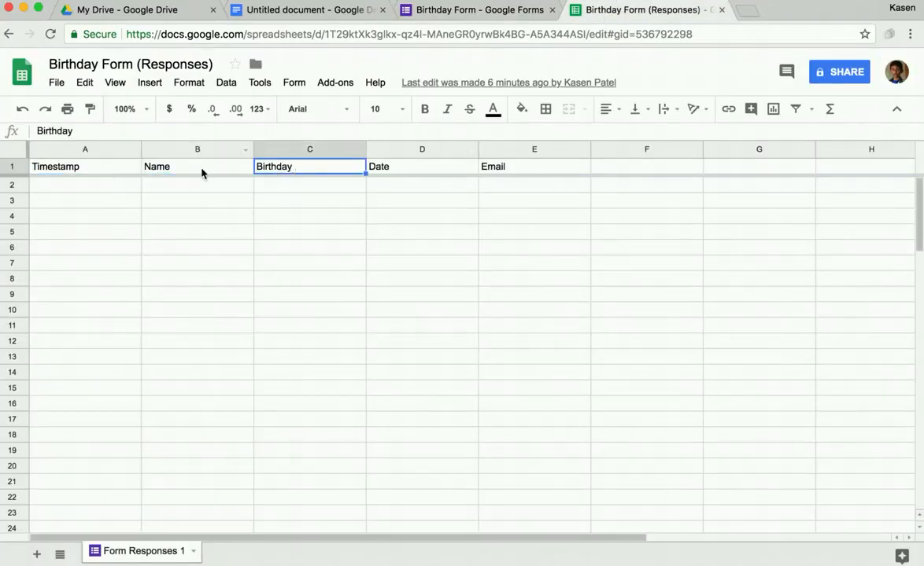
pyautogui.click(299, 12)
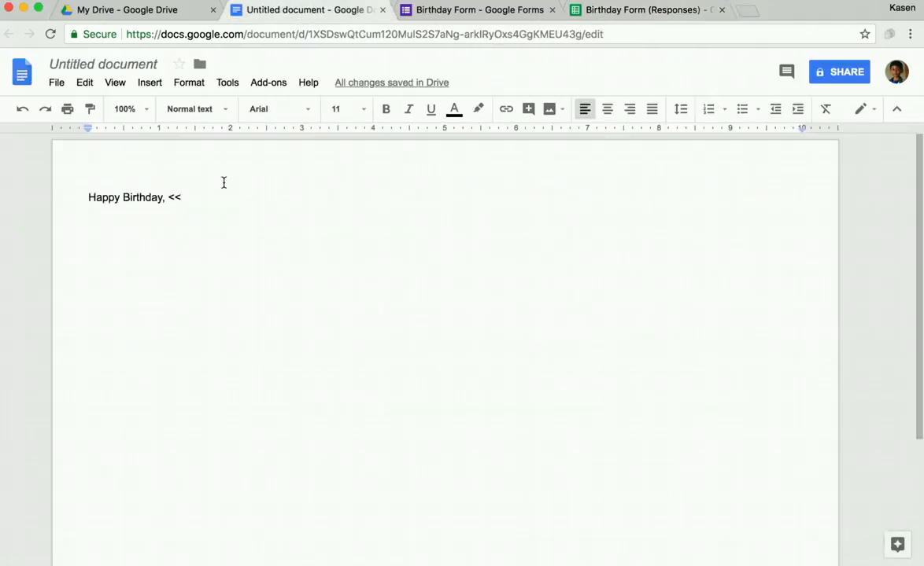
# Step: Finish the greeting with '<<Name>>!' and start the line 'We want to wish you a Happy Birthday'
pyautogui.write('Name')
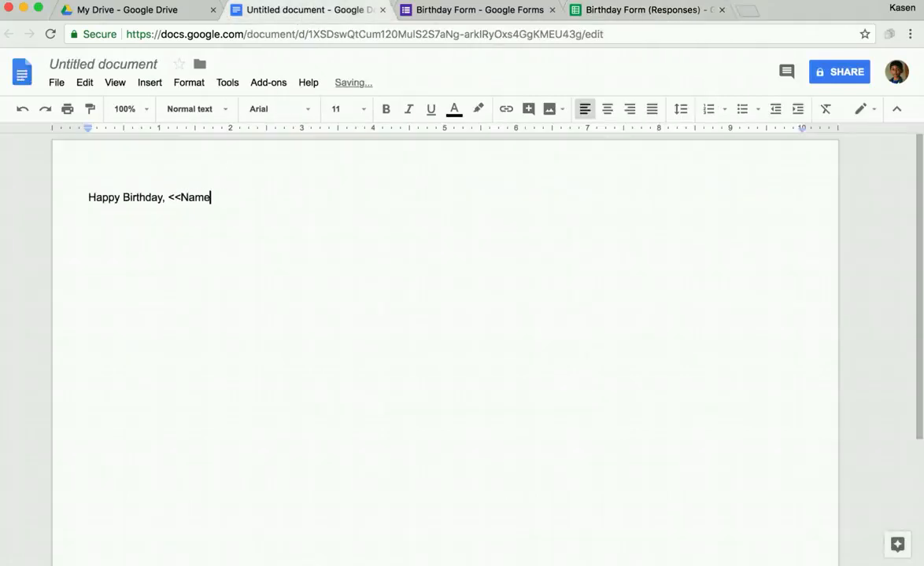
pyautogui.write('>>!')
pyautogui.press('Return')
pyautogui.press('Return')
pyautogui.write('We want to wi')
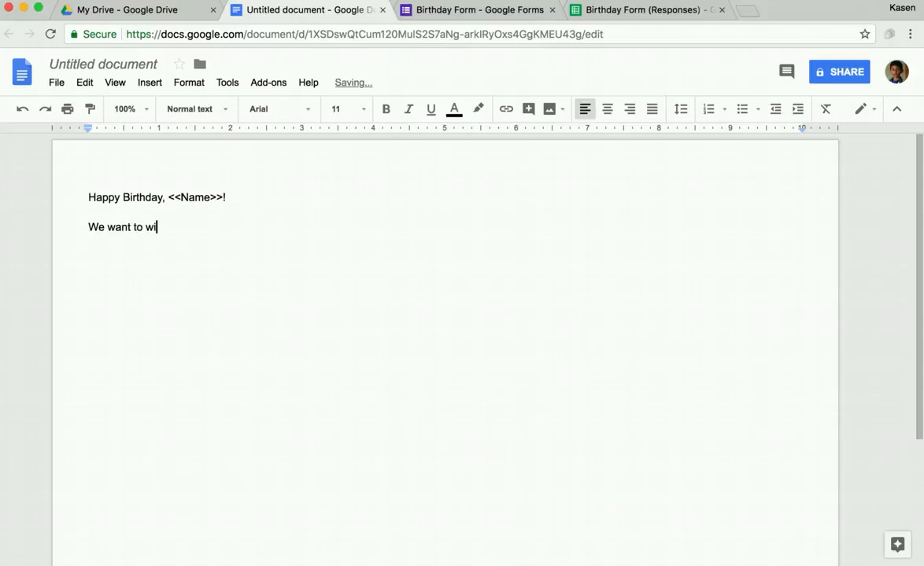
pyautogui.write('sh you')
pyautogui.write('app')
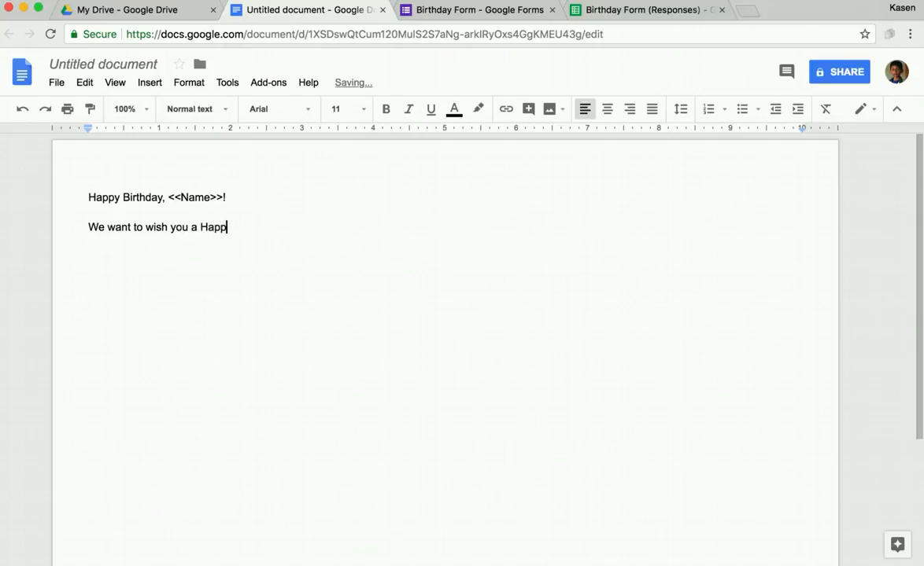
pyautogui.write('y Birthday today!')
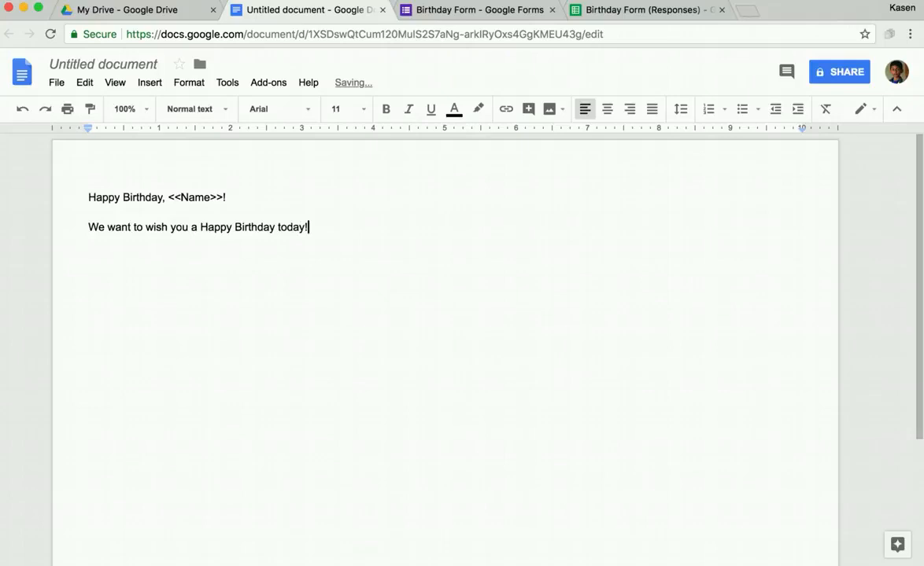
# Step: Insert the line "It's <<Birthday>> <<Date>>" above the wish and select the top lines
pyautogui.press('Up')
pyautogui.press('Return')
pyautogui.press('Return')
pyautogui.write("It's <<B")
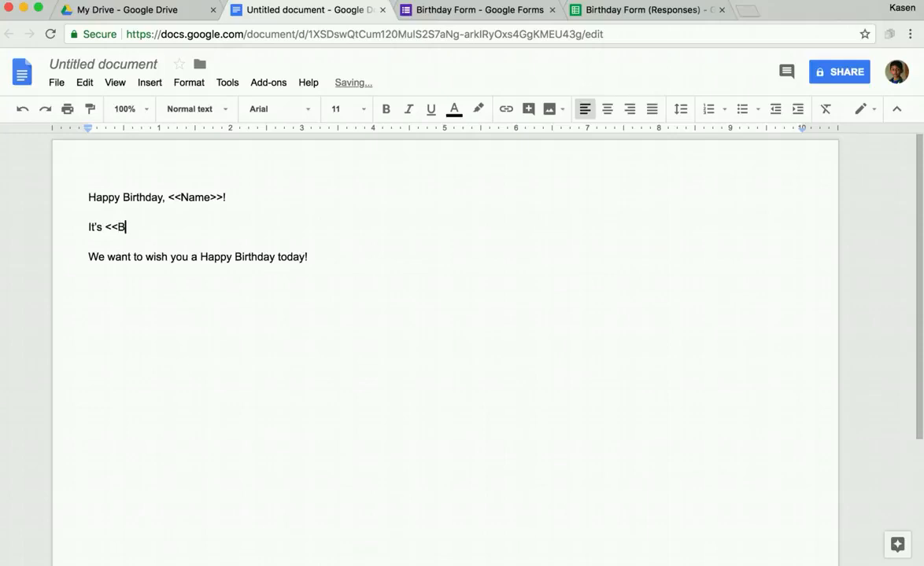
pyautogui.write('irthday>> <<D')
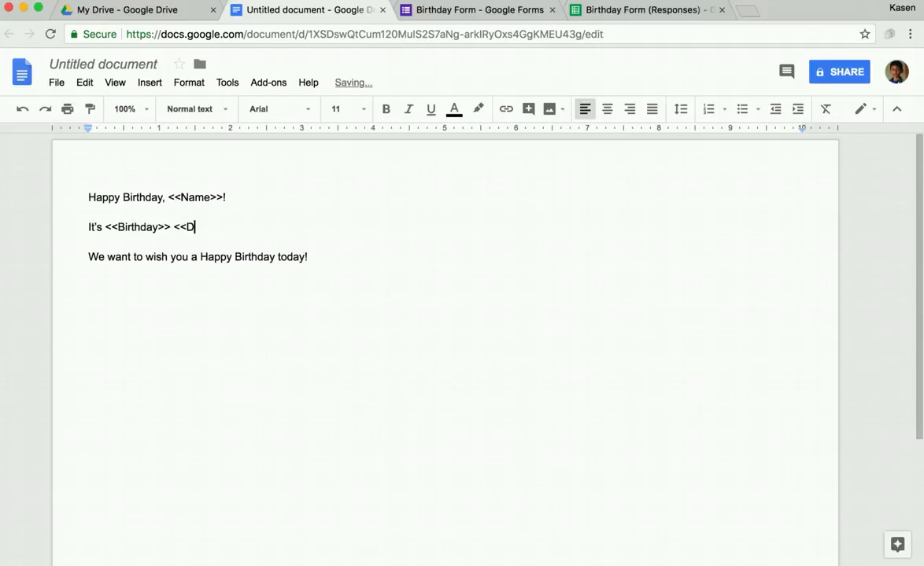
pyautogui.write('ate>>')
pyautogui.press('Up')
pyautogui.press('Home')
pyautogui.hotkey('shift', 'Down')
pyautogui.hotkey('shift', 'Down')
pyautogui.hotkey('shift', 'Down')
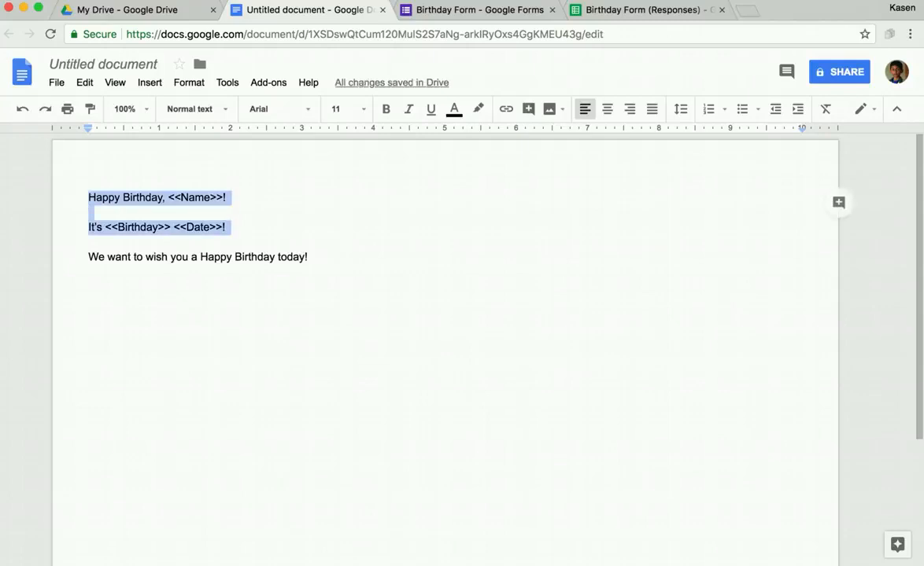
# Step: Centre the three message lines and set them in Pacifico at 36 pt
pyautogui.hotkey('shift', 'Down')
pyautogui.hotkey('shift', 'Down')
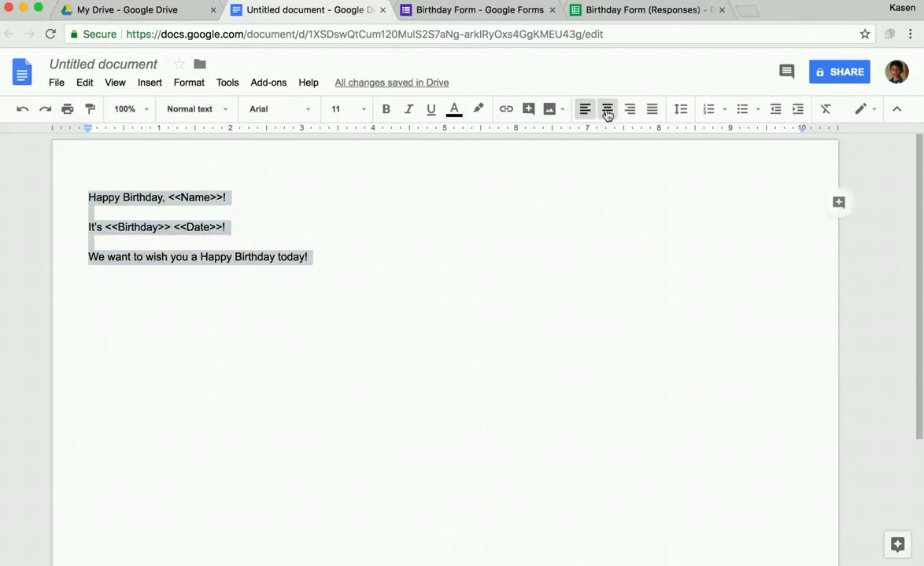
pyautogui.click(606, 109)
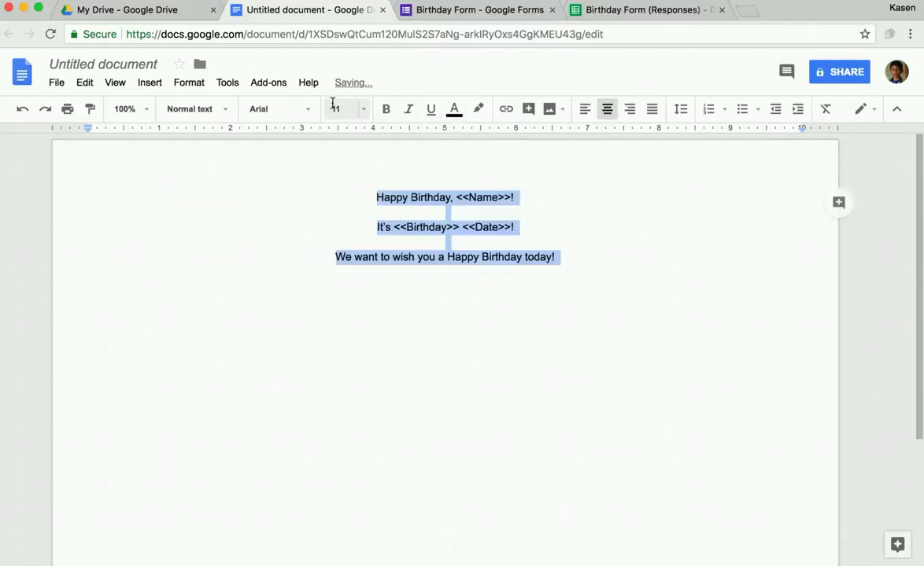
pyautogui.click(313, 111)
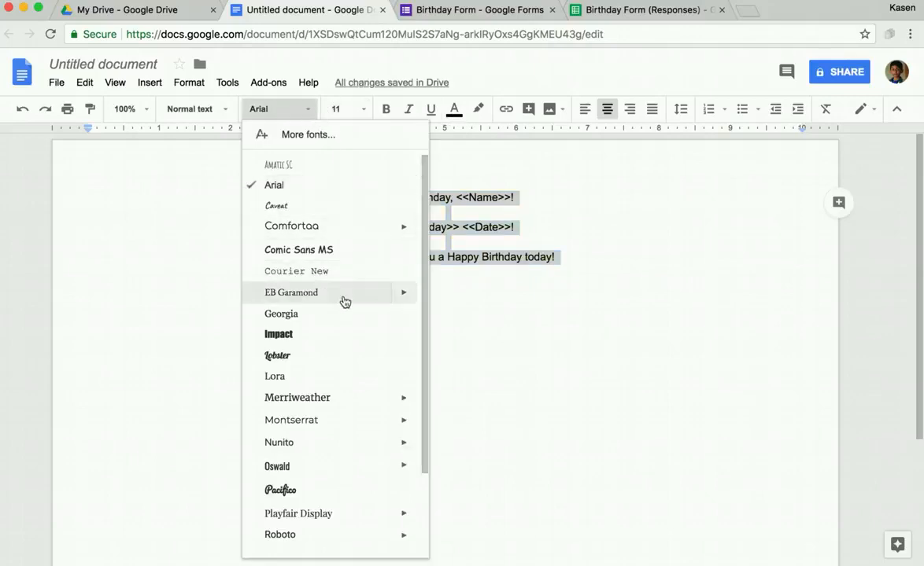
pyautogui.scroll(-3, 344, 303)
pyautogui.click(331, 391)
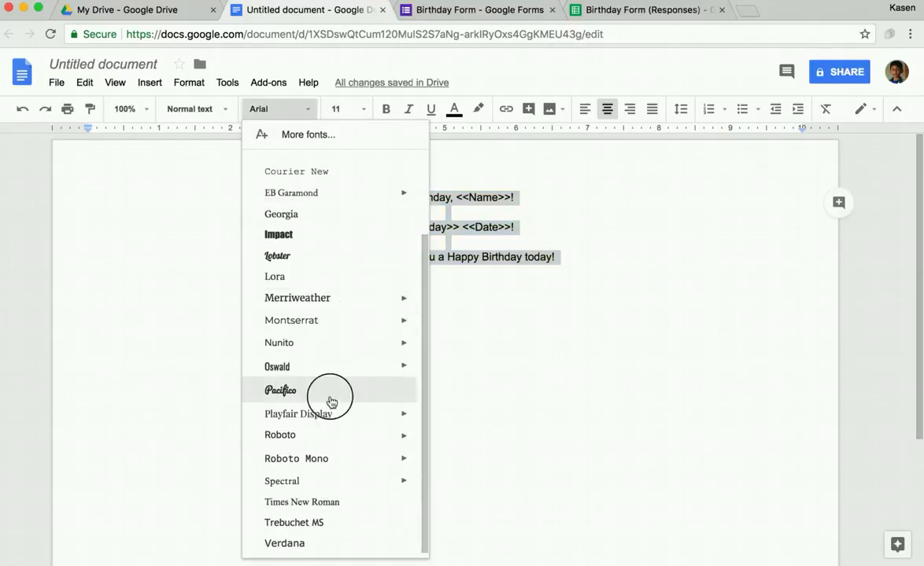
pyautogui.click(362, 109)
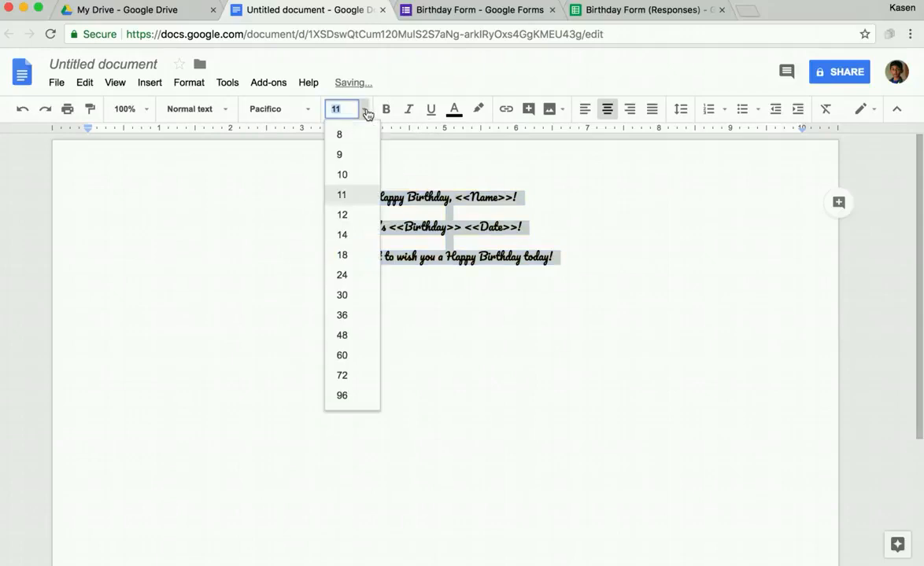
pyautogui.click(342, 355)
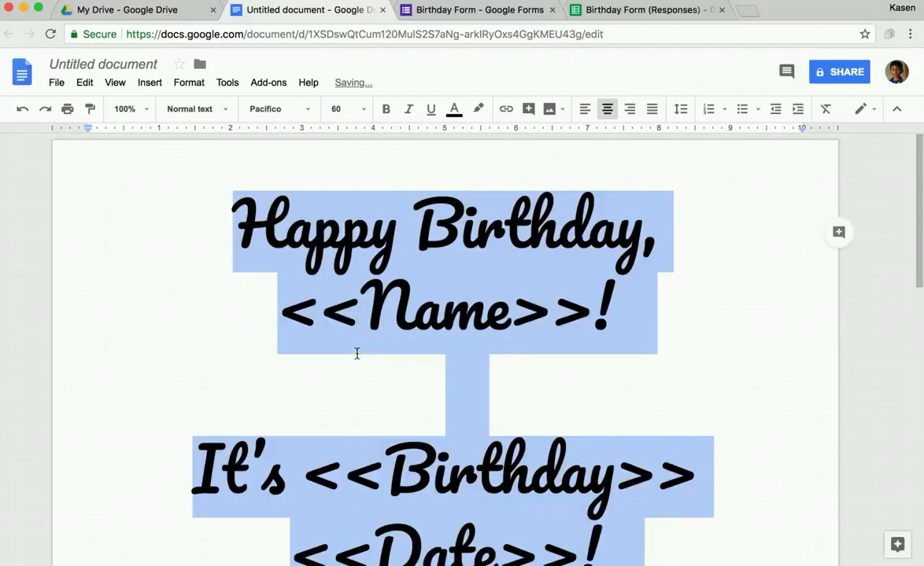
pyautogui.click(363, 110)
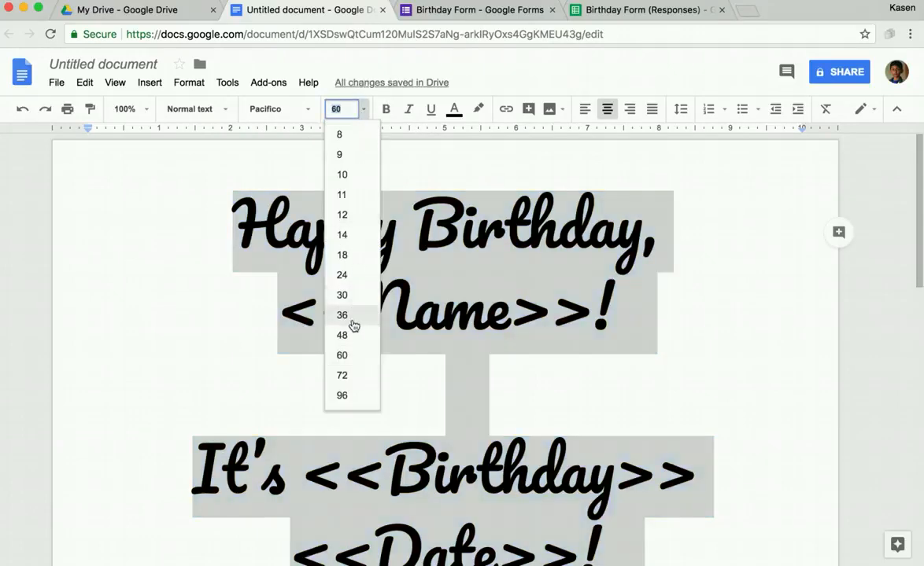
pyautogui.click(350, 335)
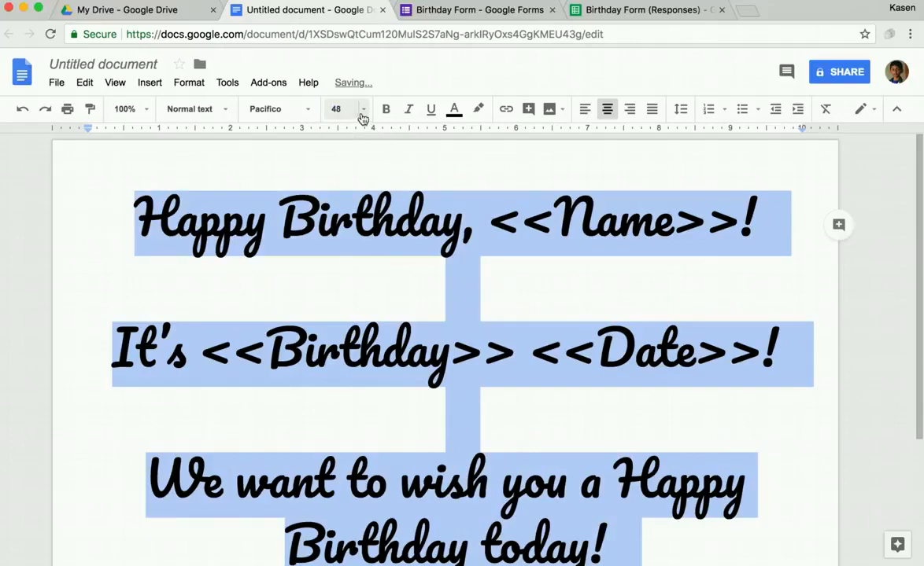
pyautogui.click(361, 113)
pyautogui.click(358, 314)
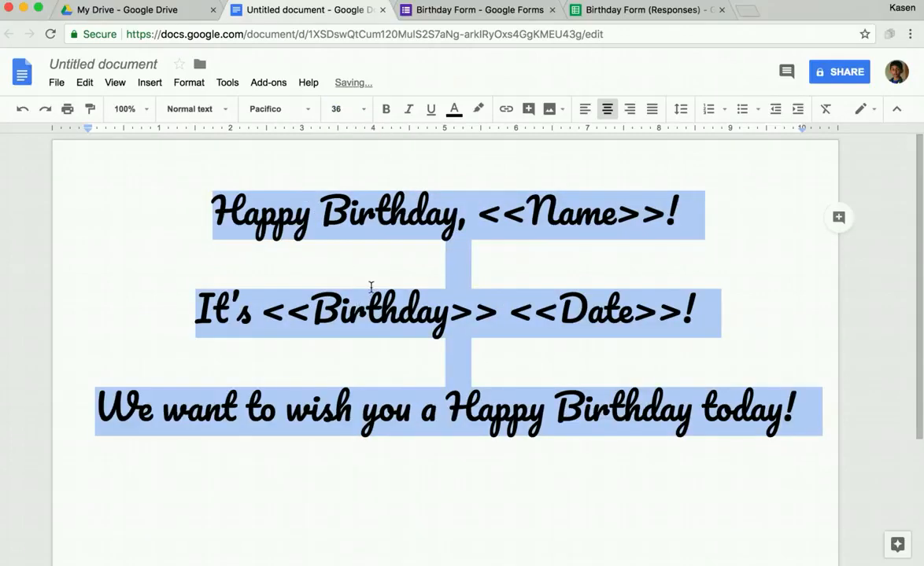
pyautogui.click(385, 274)
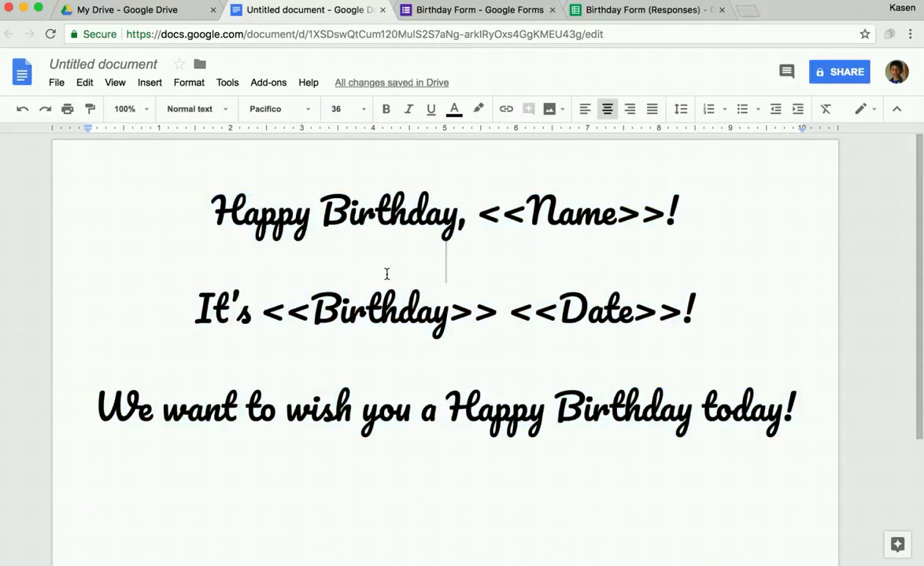
# Step: Put <<Name>>! on its own line and add the sign-off 'From, your Admin Team!'
pyautogui.click(481, 211)
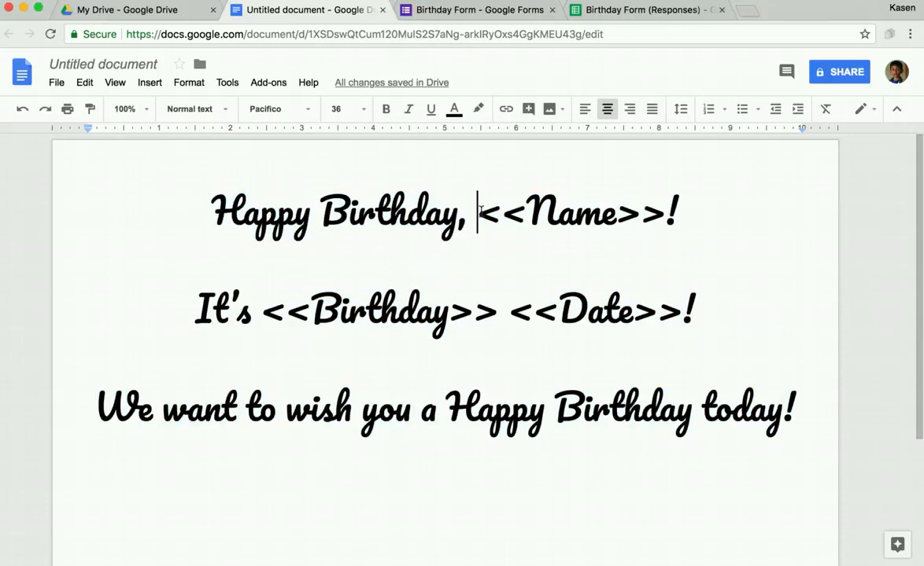
pyautogui.press('Return')
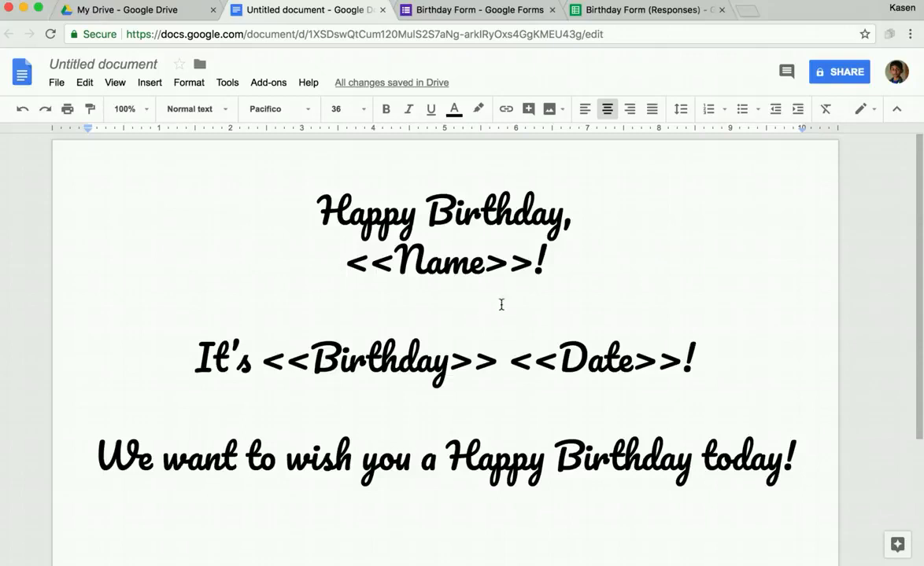
pyautogui.scroll(-1, 622, 252)
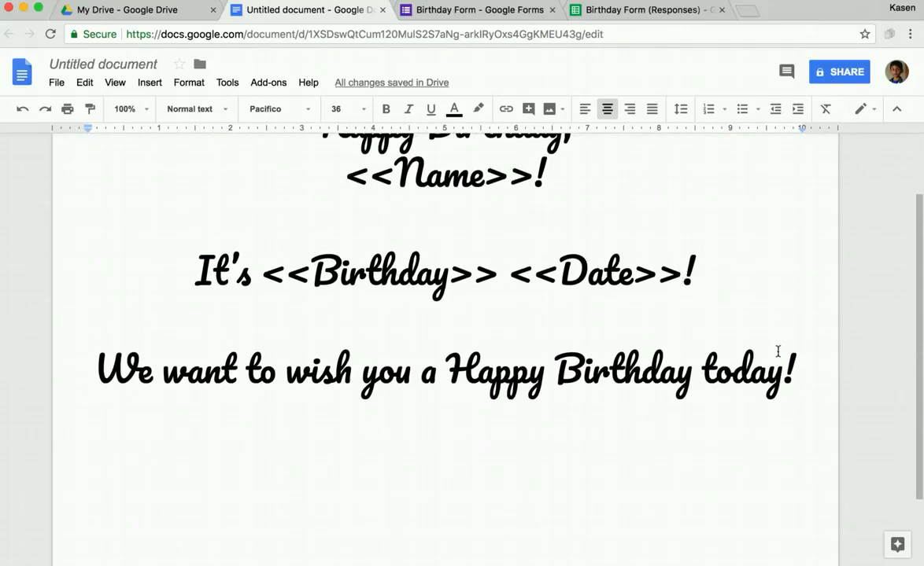
pyautogui.click(798, 371)
pyautogui.press('Return')
pyautogui.press('Return')
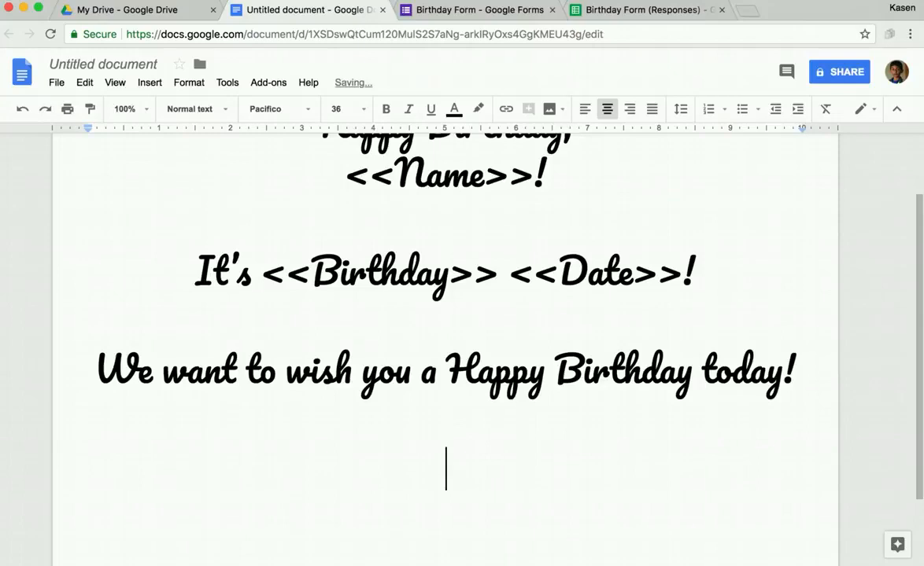
pyautogui.write('From')
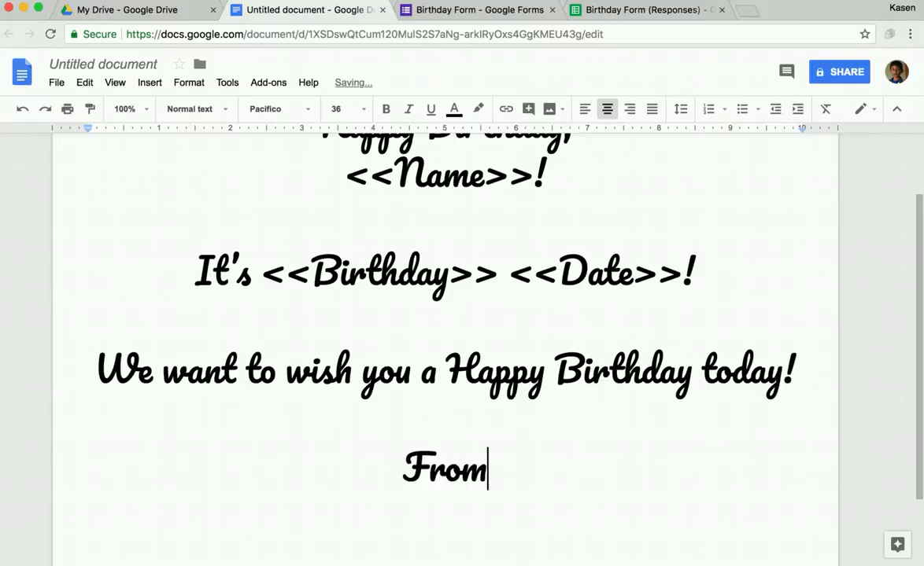
pyautogui.write(', you ')
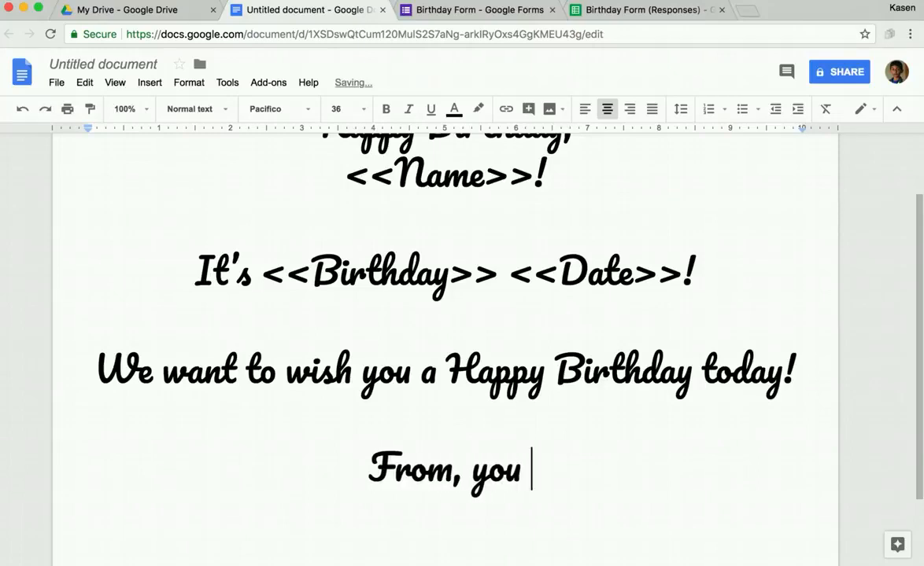
pyautogui.write('r Admin ')
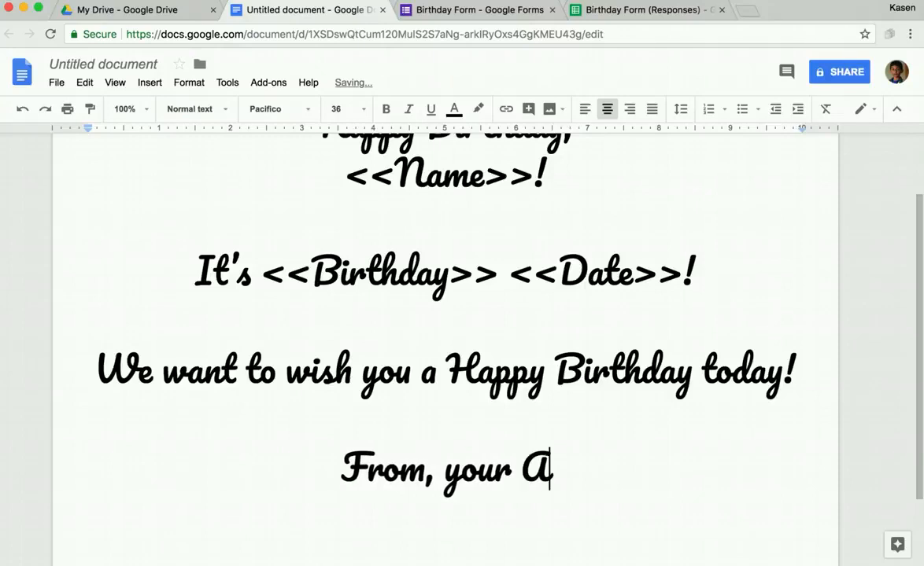
pyautogui.write('Team!')
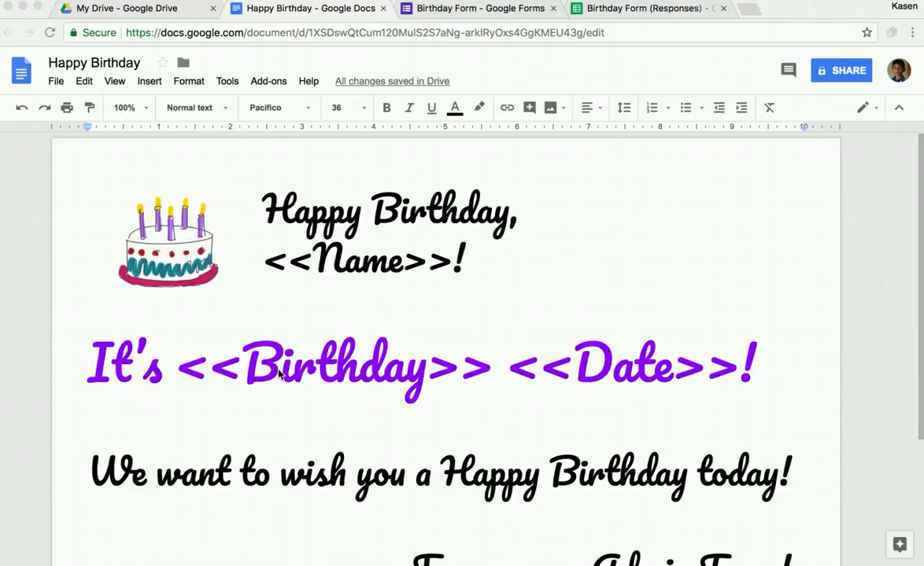
pyautogui.scroll(-1, 279, 369)
pyautogui.scroll(1, 279, 369)
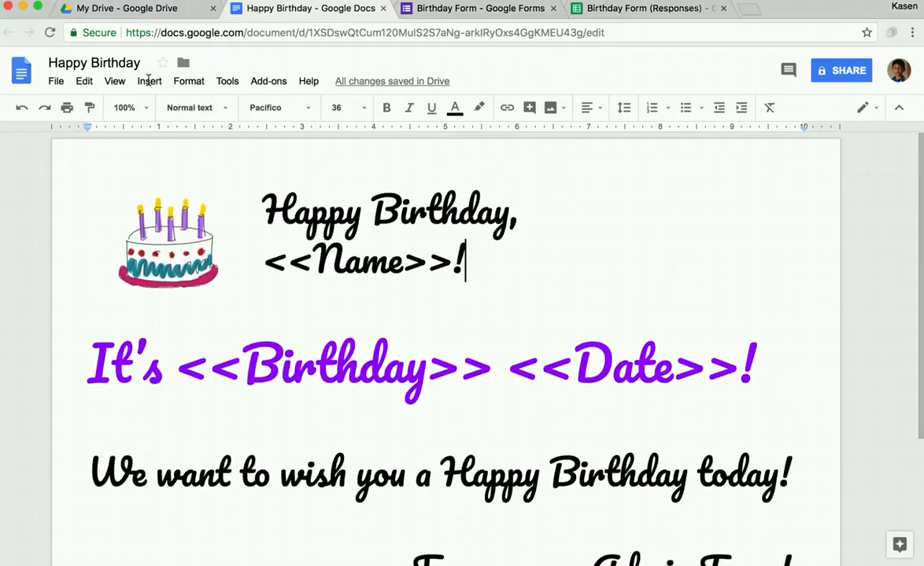
# Step: Browse the web image search for the template, then return to the Birthday Form (Responses) sheet
pyautogui.click(150, 82)
pyautogui.moveTo(153, 106)
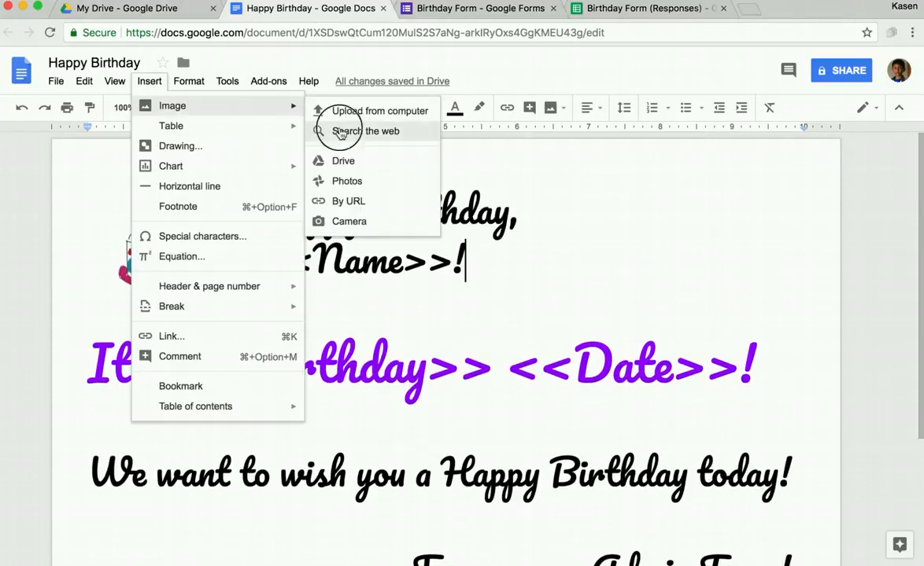
pyautogui.click(321, 130)
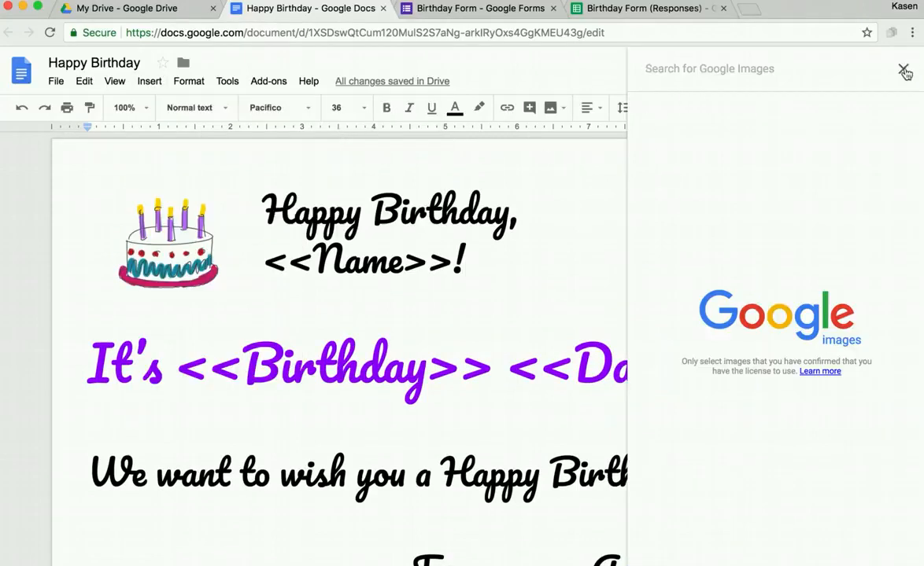
pyautogui.click(903, 69)
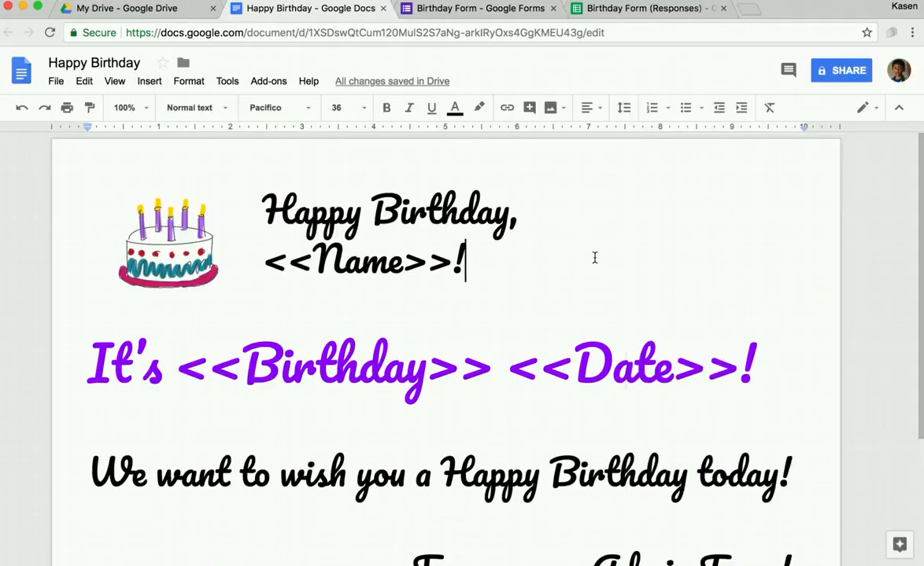
pyautogui.scroll(-3, 497, 312)
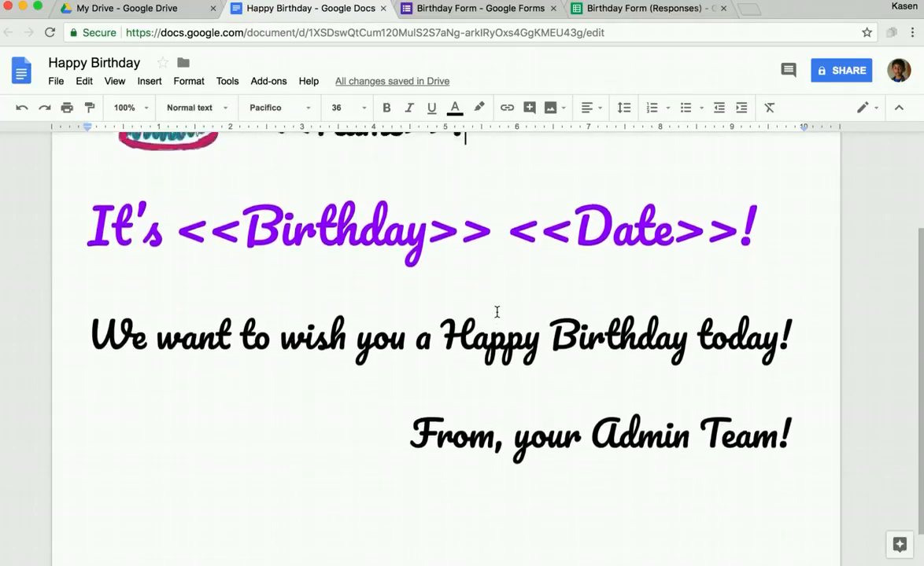
pyautogui.scroll(4, 496, 313)
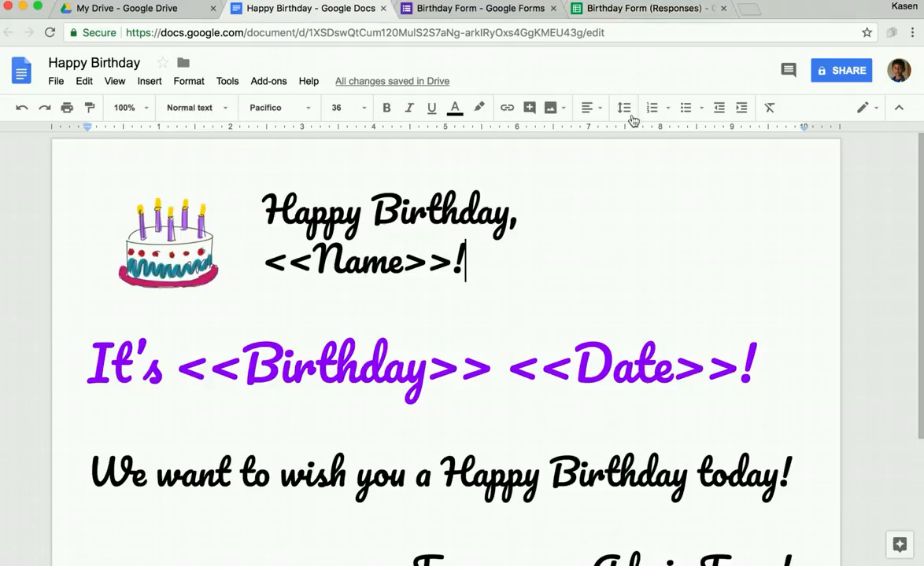
pyautogui.click(634, 11)
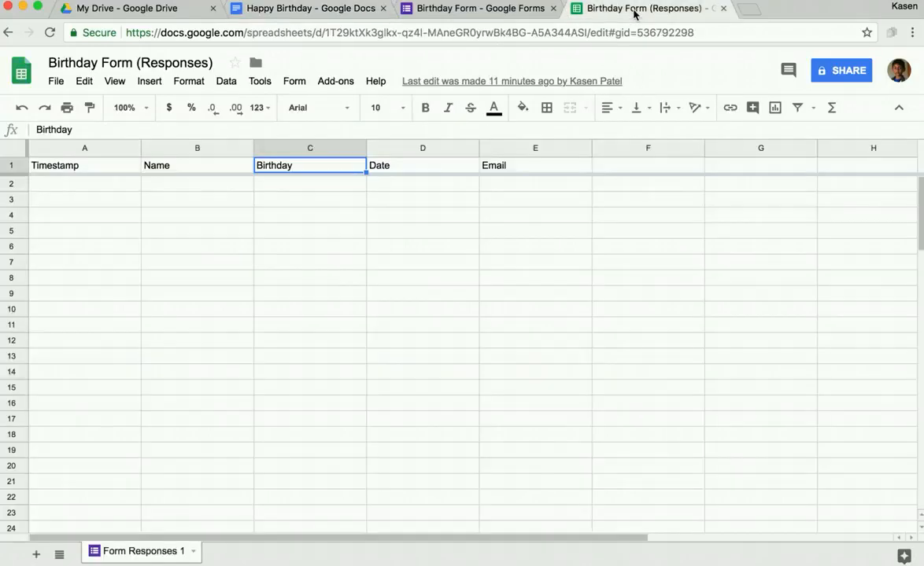
# Step: Launch autoCrat from the Add-ons menu and start a new merge job
pyautogui.click(345, 88)
pyautogui.moveTo(362, 138)
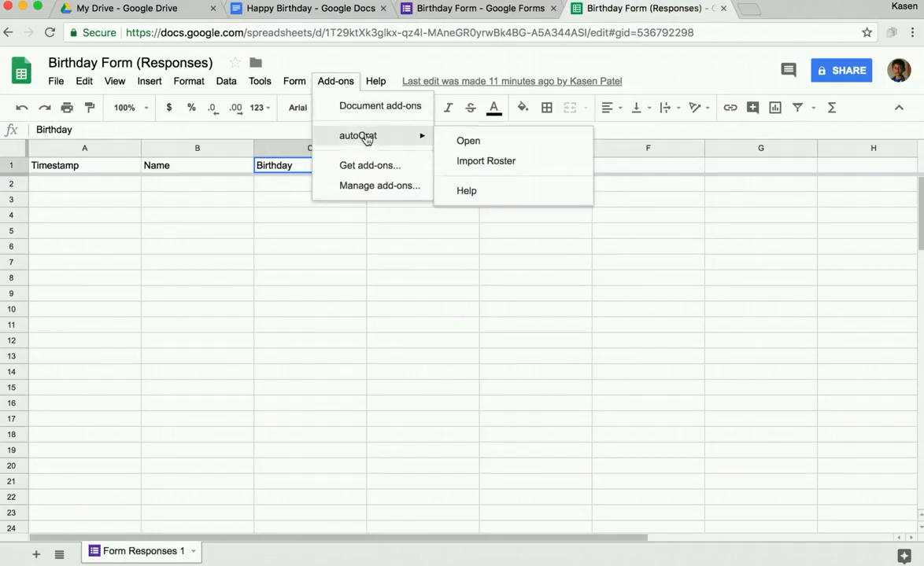
pyautogui.click(468, 143)
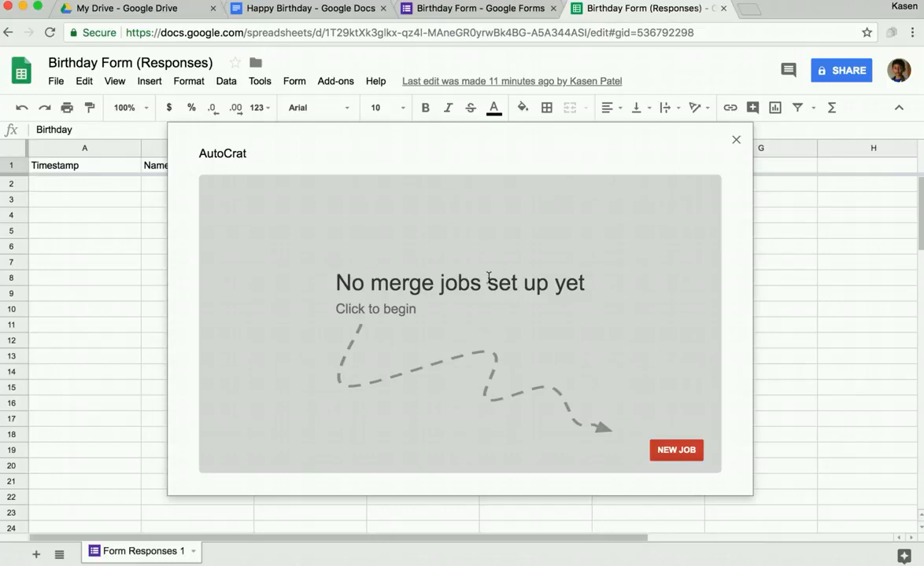
pyautogui.click(674, 451)
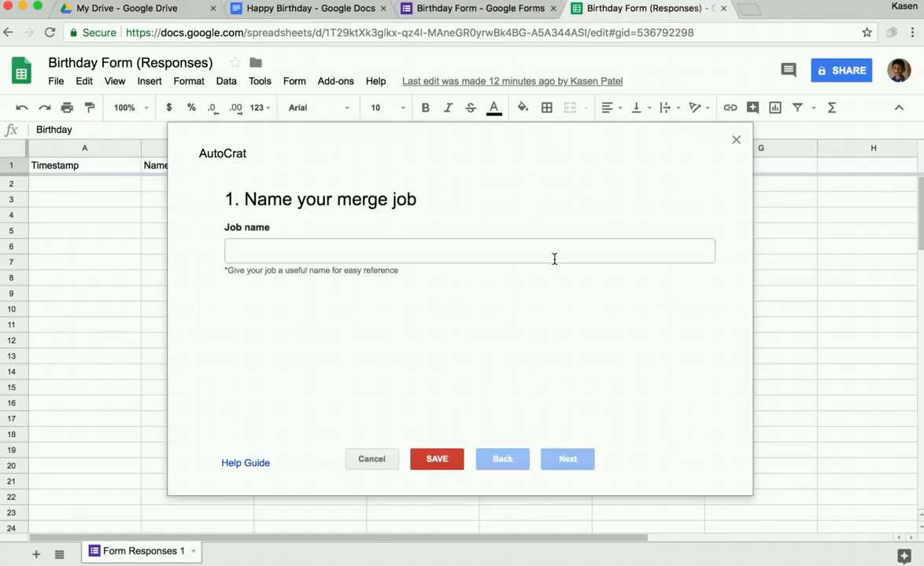
# Step: Enter 'Birthday Merge' as the autoCrat job name and continue to template selection
pyautogui.click(554, 254)
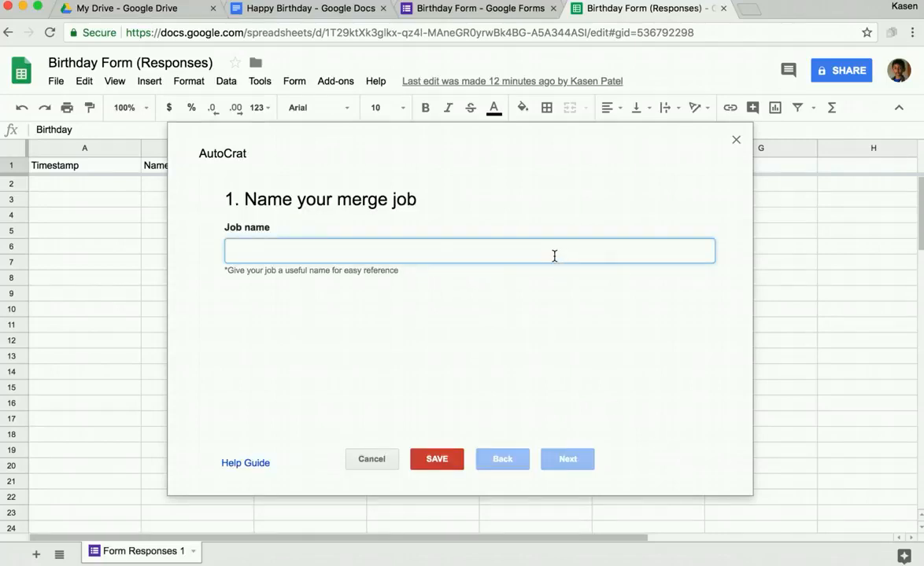
pyautogui.write('Birtd')
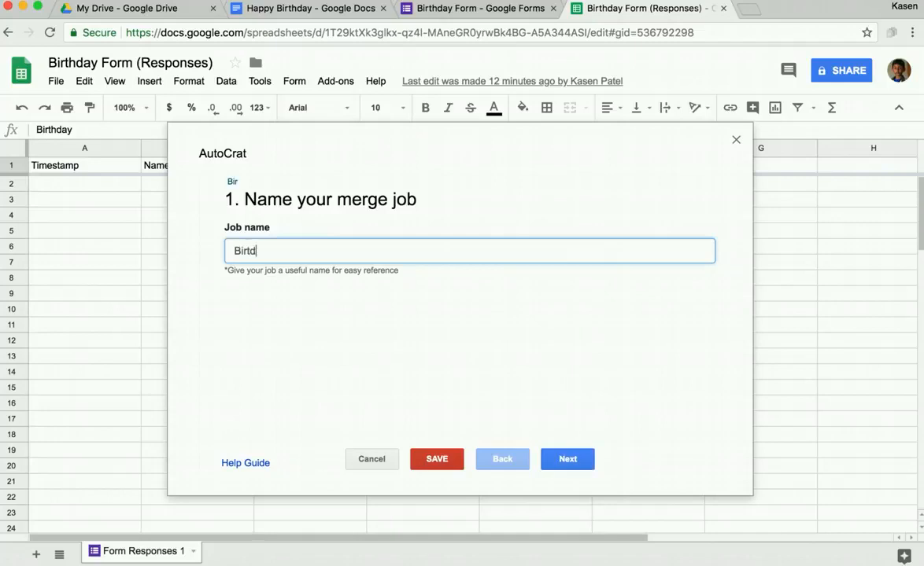
pyautogui.press('BackSpace')
pyautogui.write('hday Merge')
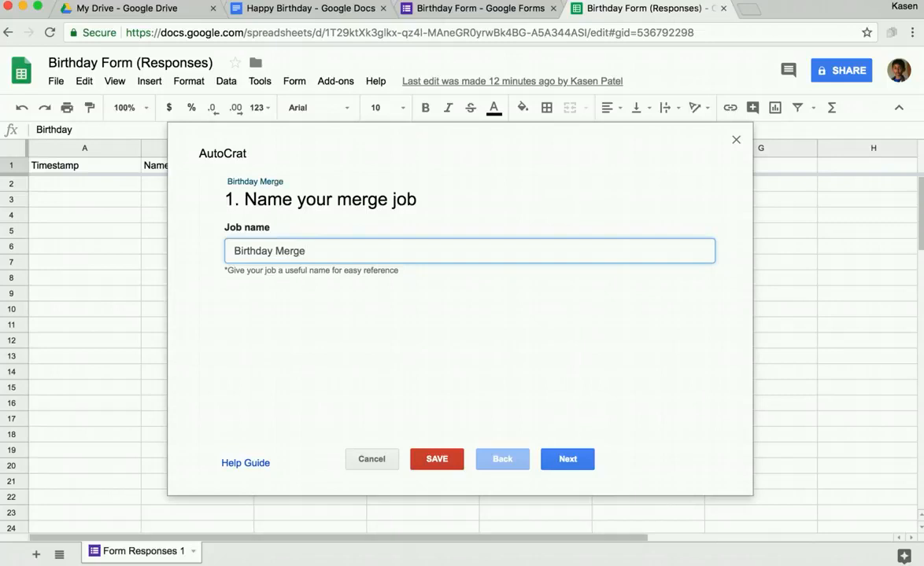
pyautogui.click(568, 460)
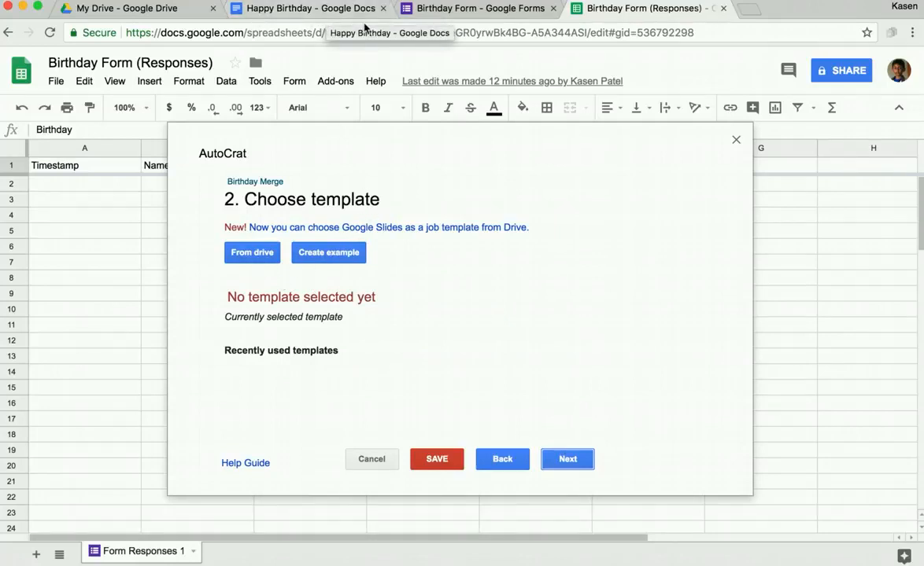
# Step: Select the Happy Birthday document from Drive as the job template and continue
pyautogui.click(262, 254)
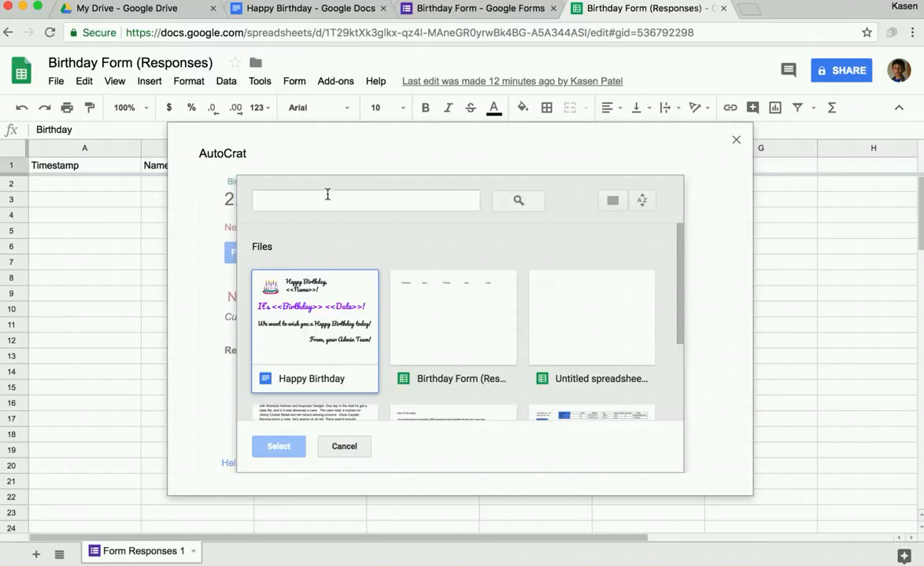
pyautogui.click(309, 361)
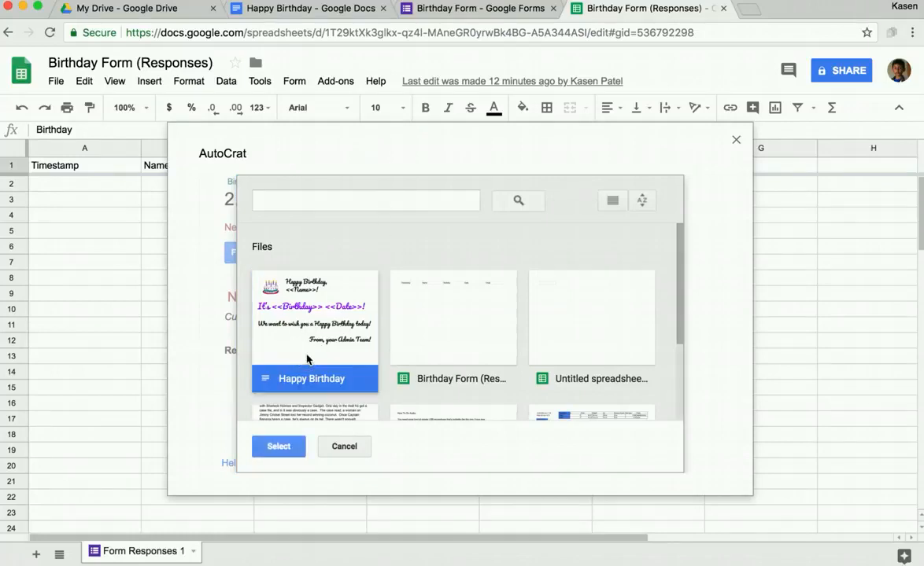
pyautogui.click(279, 446)
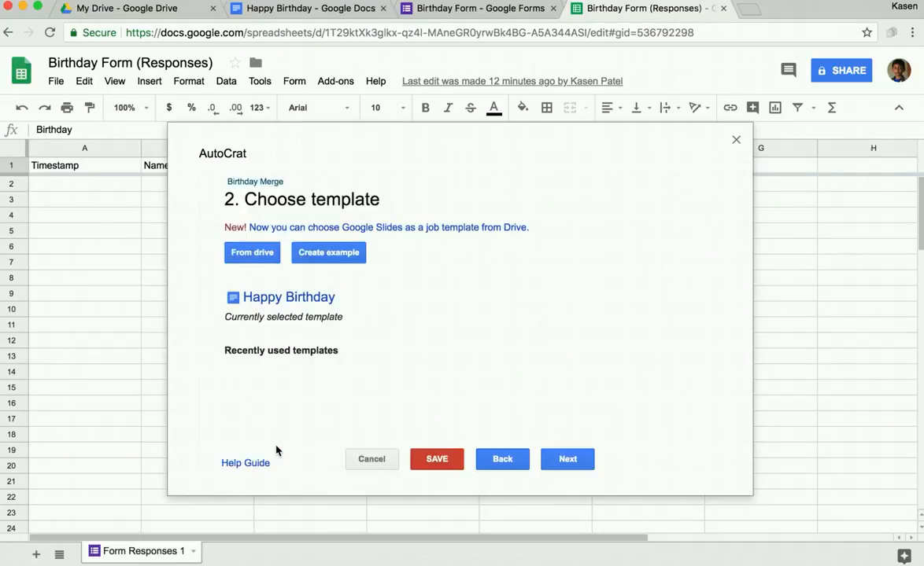
pyautogui.click(567, 459)
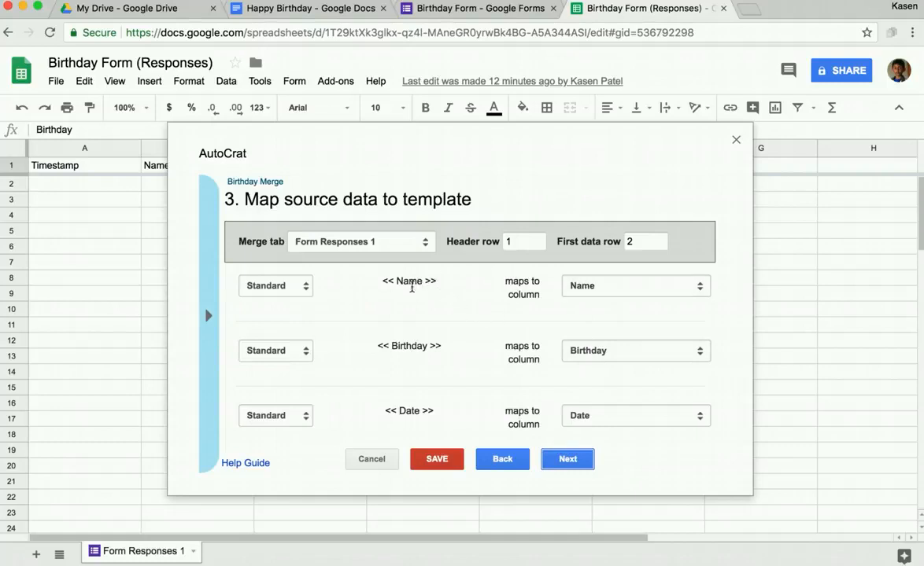
# Step: Leave the Name tag mapped to the Name column, with Birthday and Date matched, and continue
pyautogui.scroll(-1, 411, 284)
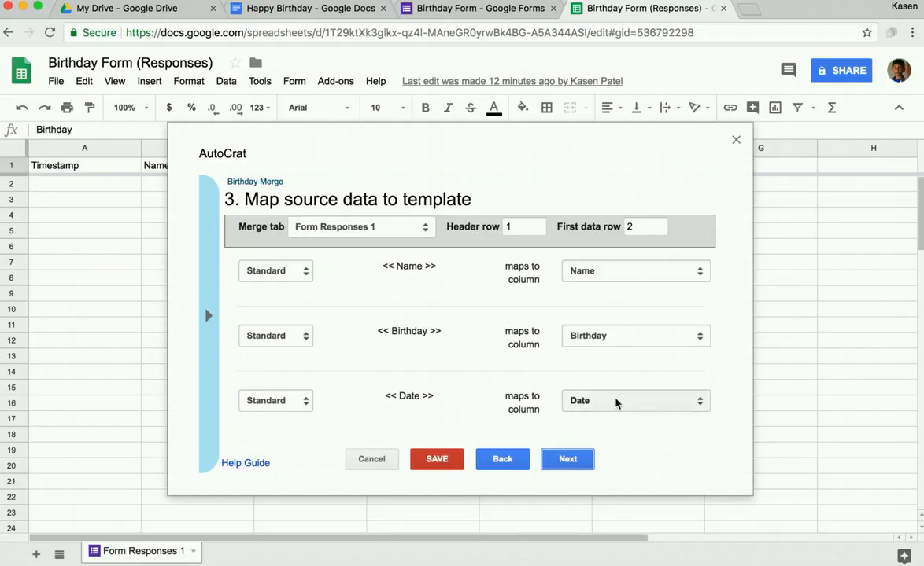
pyautogui.click(649, 272)
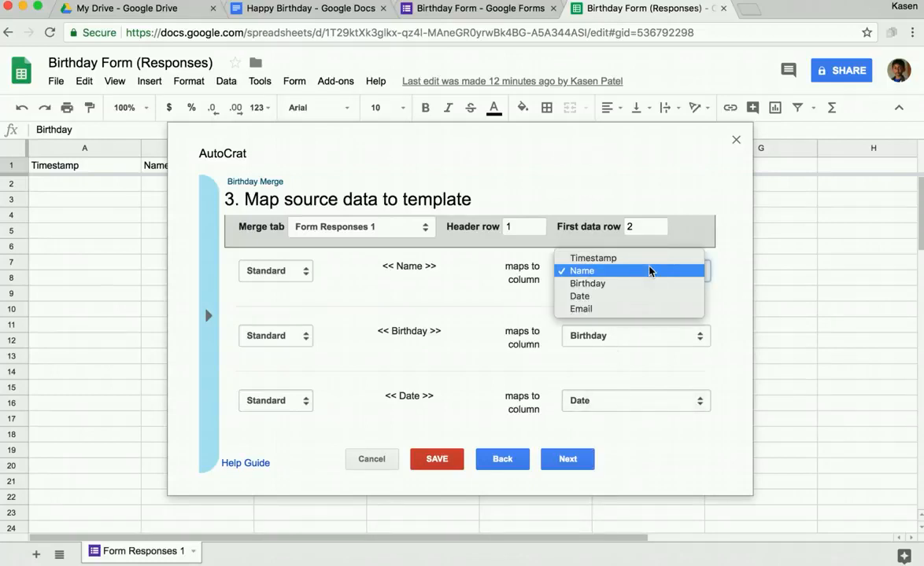
pyautogui.click(712, 269)
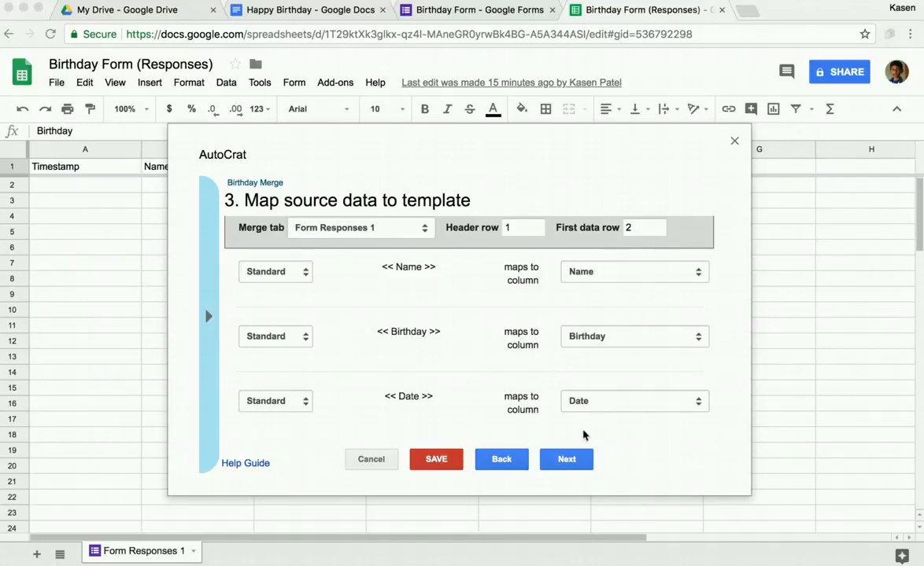
pyautogui.click(571, 464)
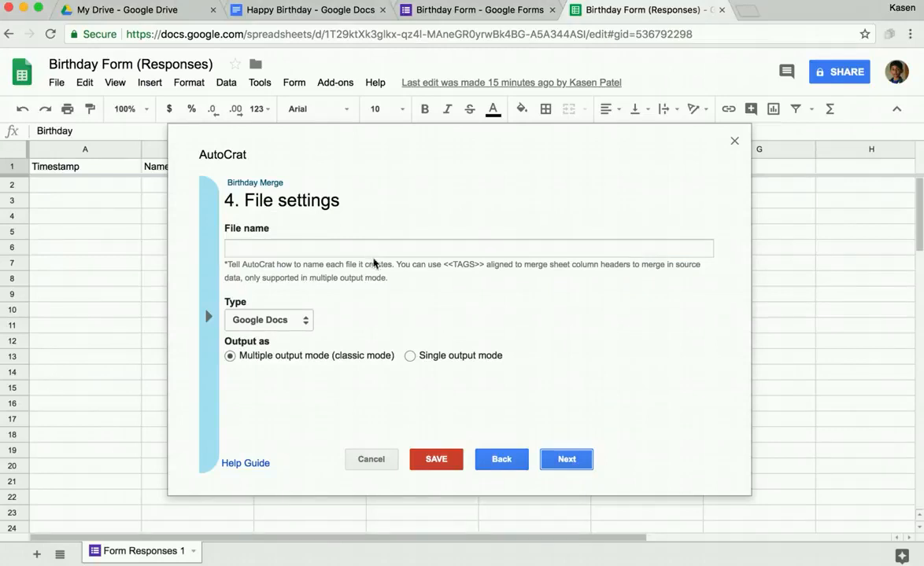
# Step: Put the <<Birthday>> tag into the merged File name field
pyautogui.click(375, 250)
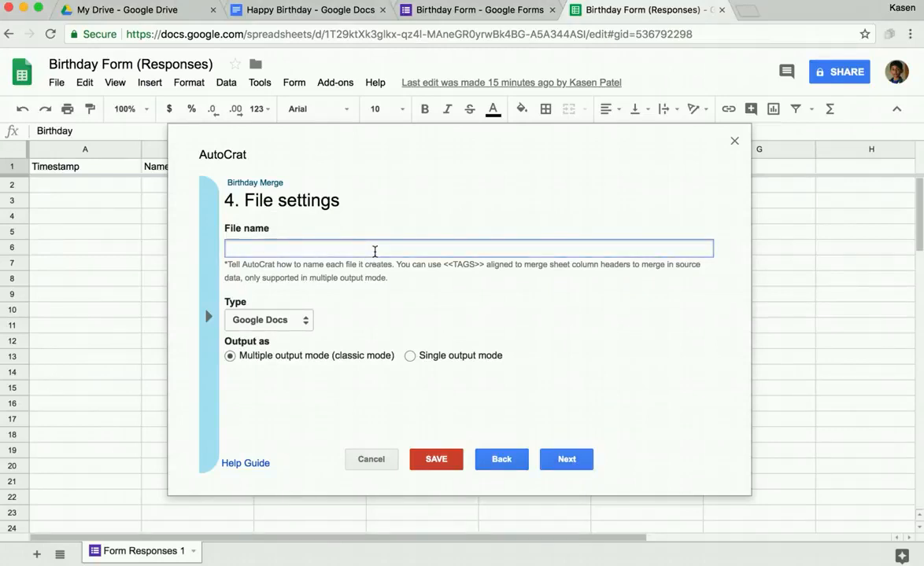
pyautogui.click(211, 318)
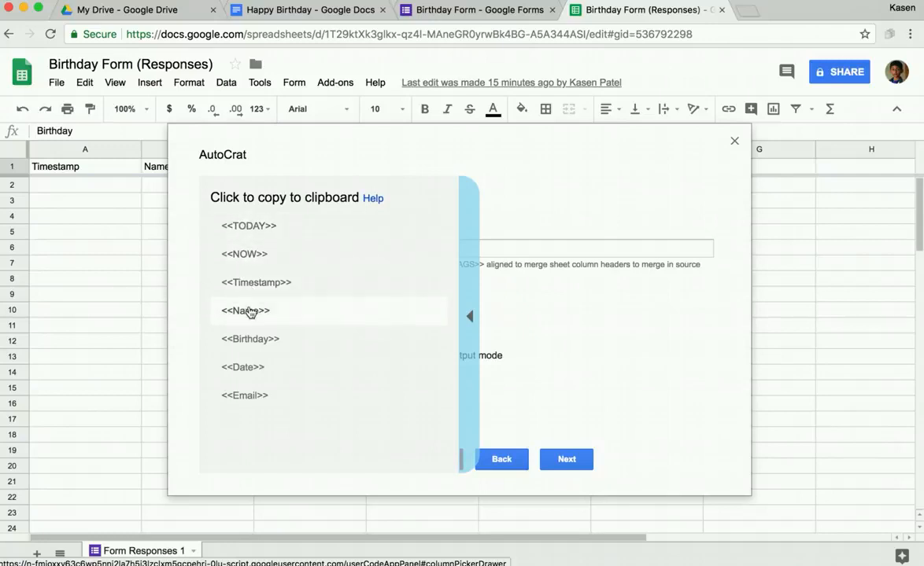
pyautogui.click(250, 311)
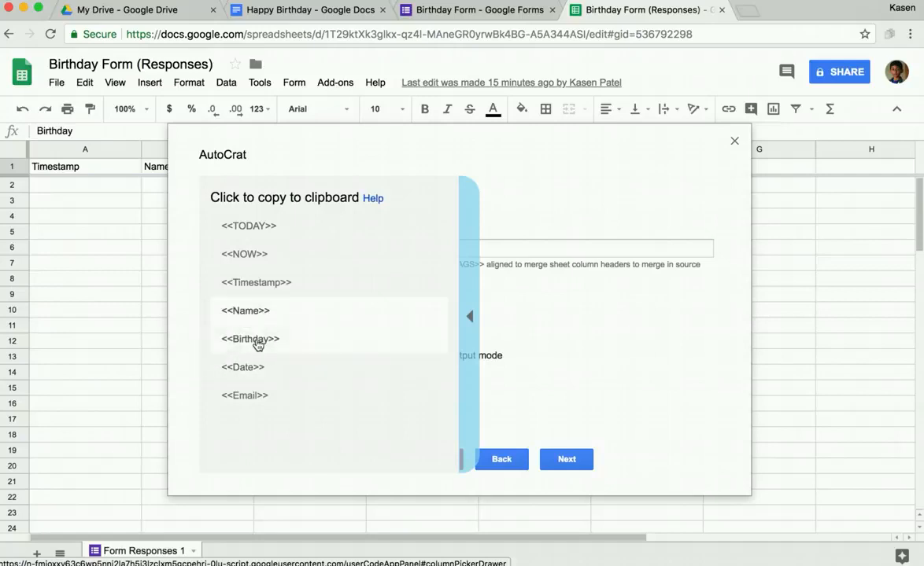
pyautogui.click(300, 249)
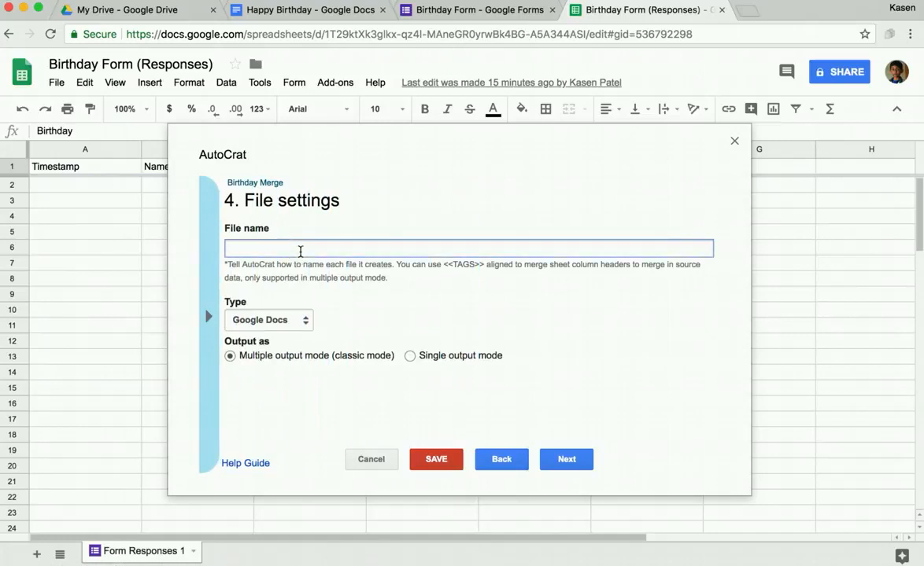
pyautogui.write('<<Birthday>>')
# Step: Append <<Date>> and <<Name>> so the file name reads '<<Birthday>> <<Date>> <<Name>>'
pyautogui.click(209, 315)
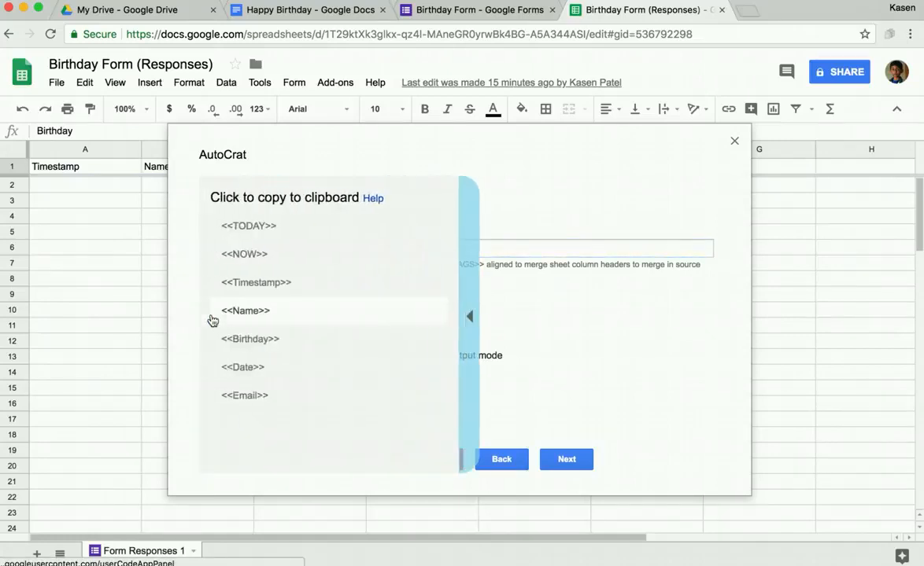
pyautogui.click(239, 371)
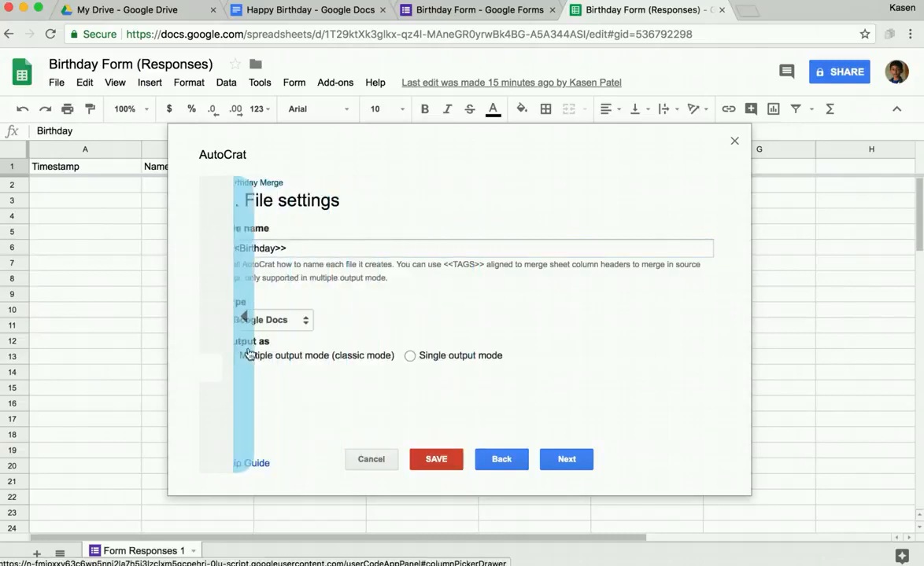
pyautogui.click(332, 249)
pyautogui.write('<<Date>>')
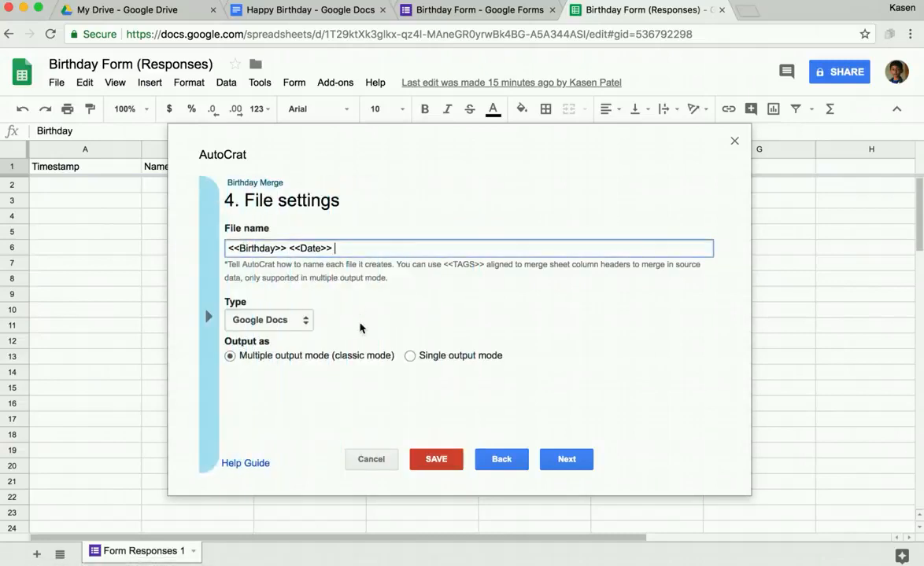
pyautogui.click(206, 315)
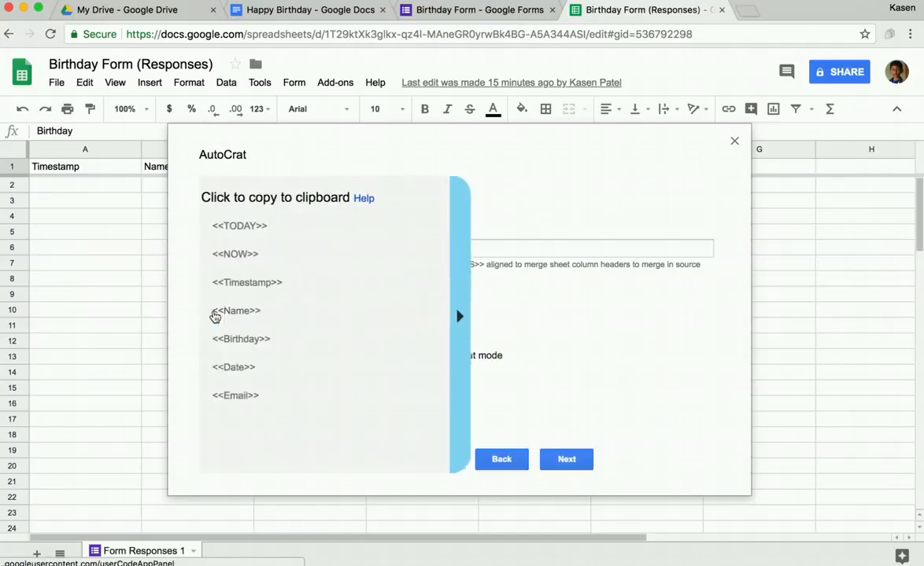
pyautogui.click(245, 321)
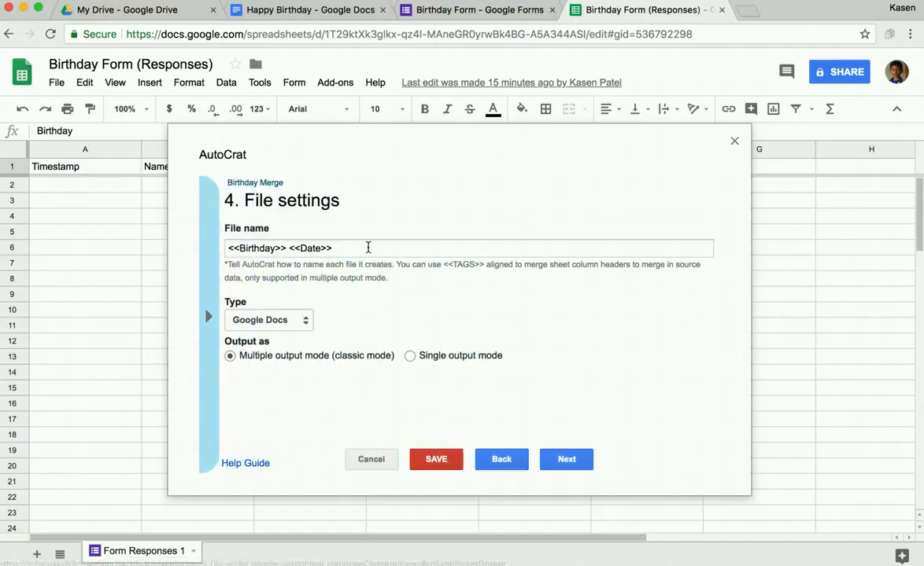
pyautogui.click(368, 248)
pyautogui.write('<<Name>>')
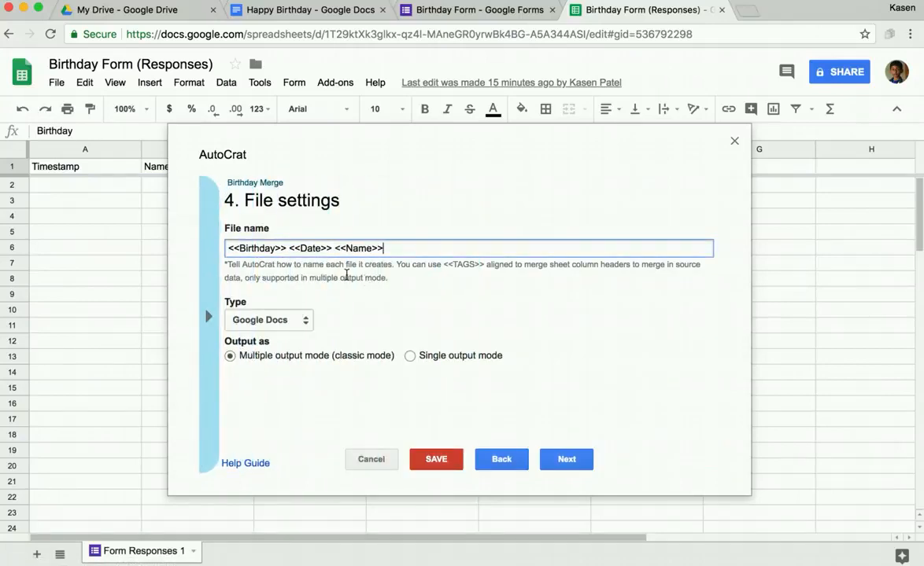
pyautogui.click(305, 320)
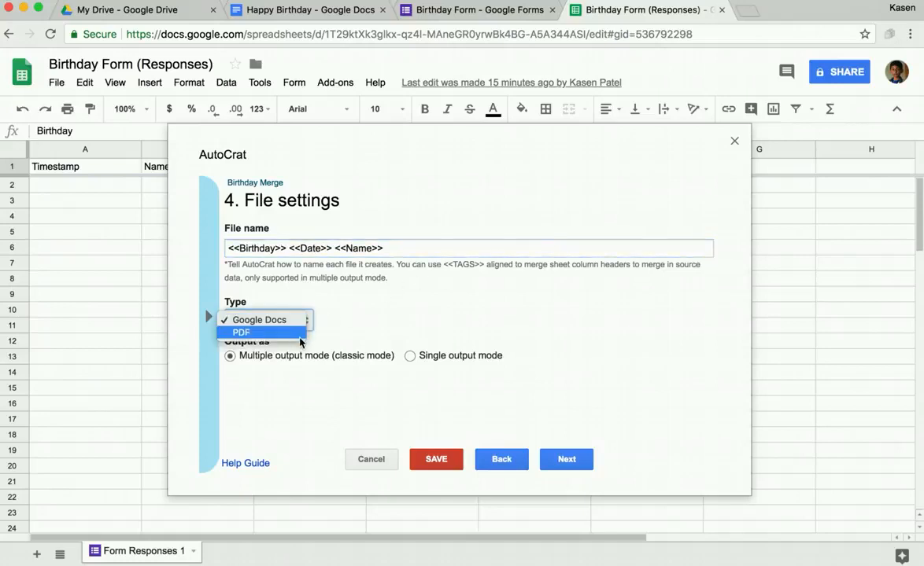
# Step: Keep Google Docs output and My Drive destination, advancing to the dynamic folder step
pyautogui.click(299, 325)
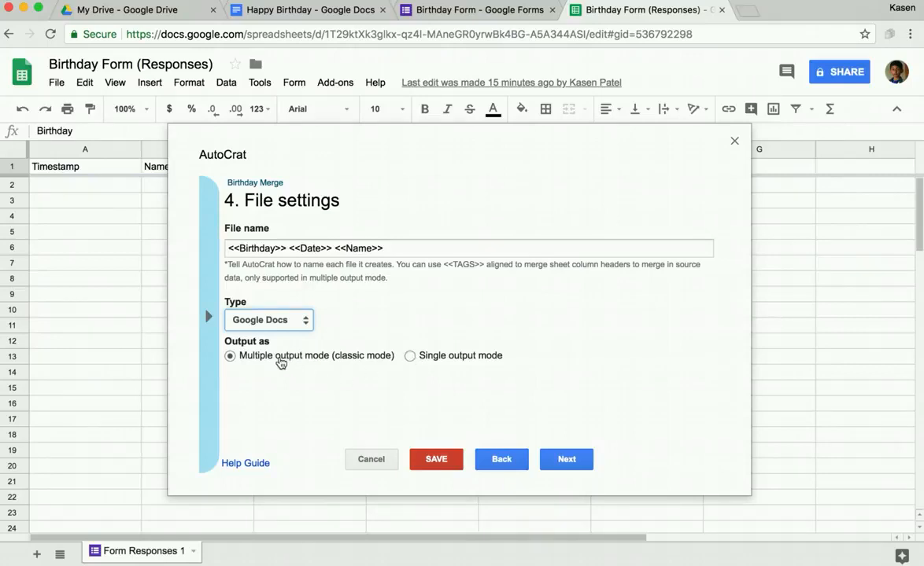
pyautogui.click(564, 462)
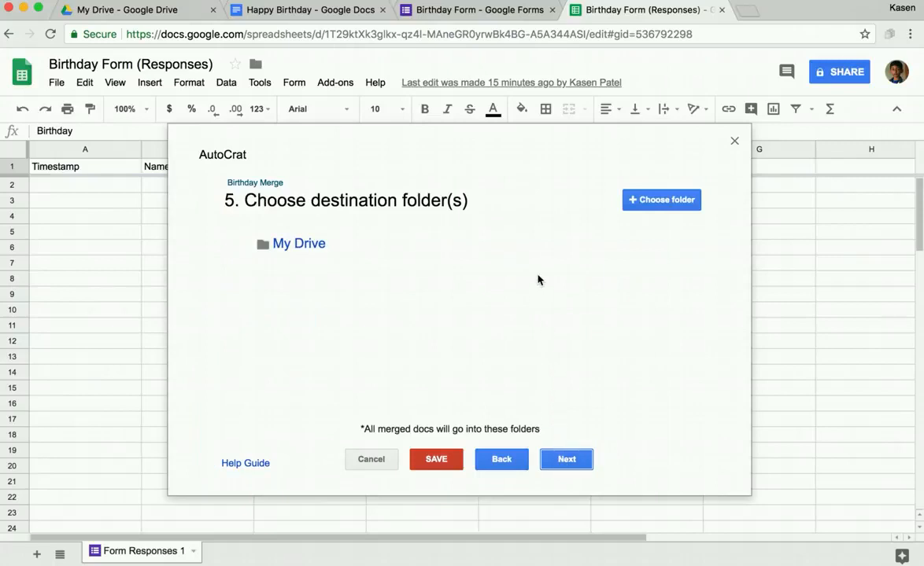
pyautogui.click(565, 464)
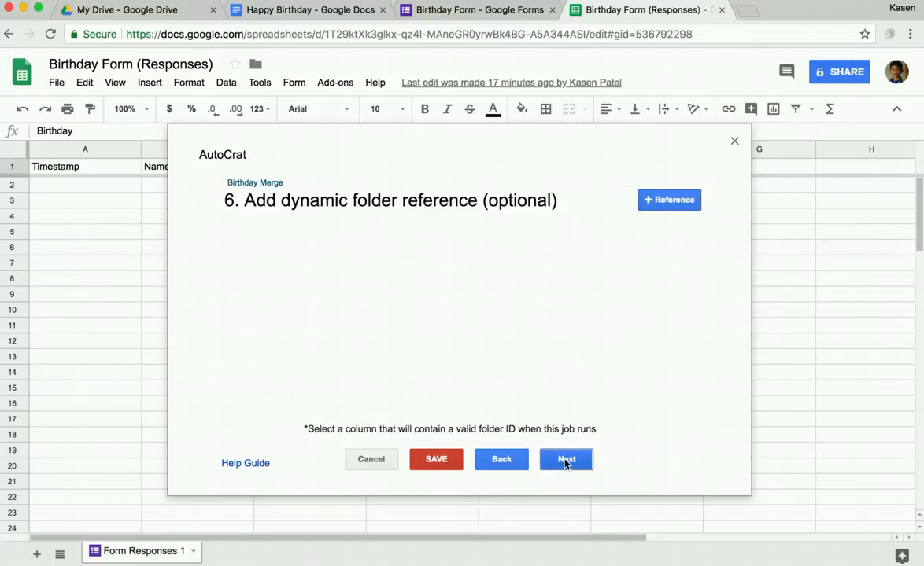
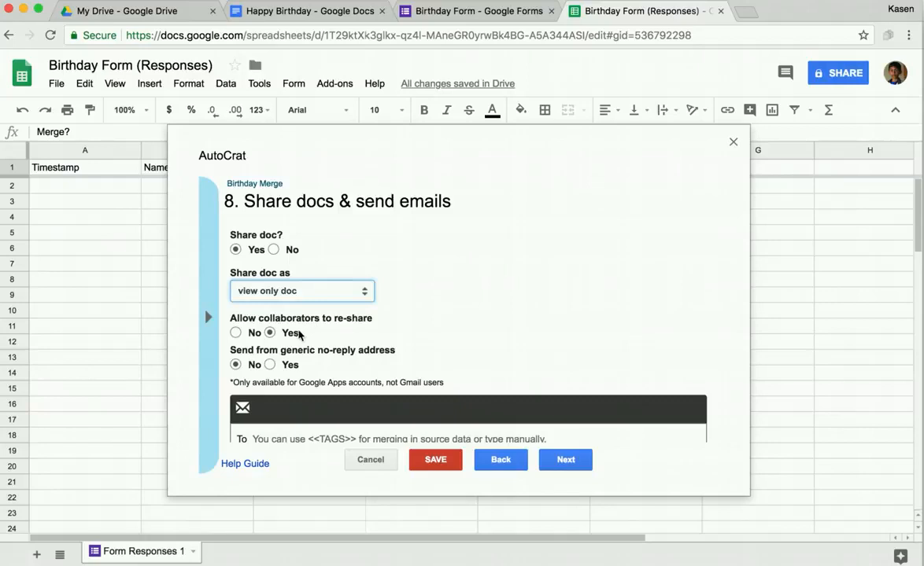
# Step: Scroll past the sharing options down to the email fields
pyautogui.scroll(-2, 301, 329)
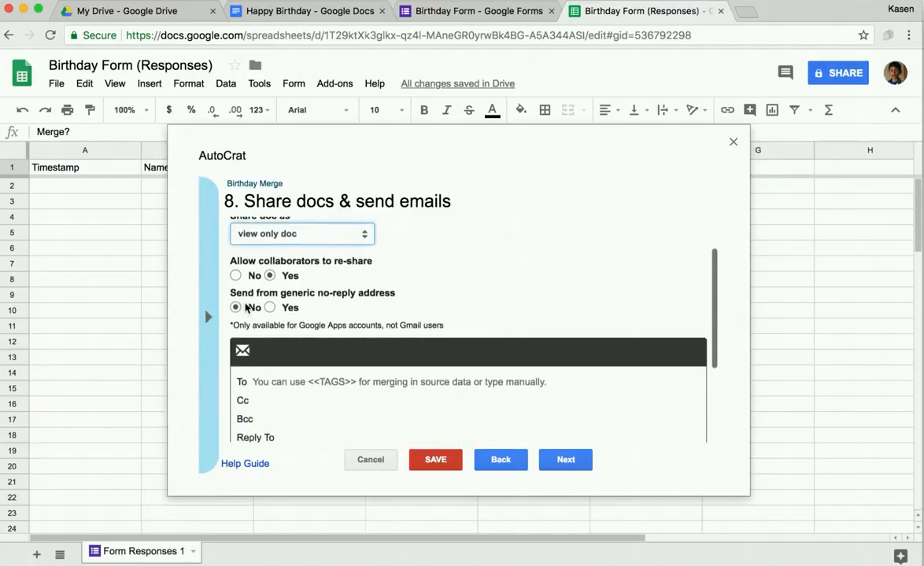
pyautogui.scroll(-1, 298, 330)
pyautogui.scroll(-1, 298, 336)
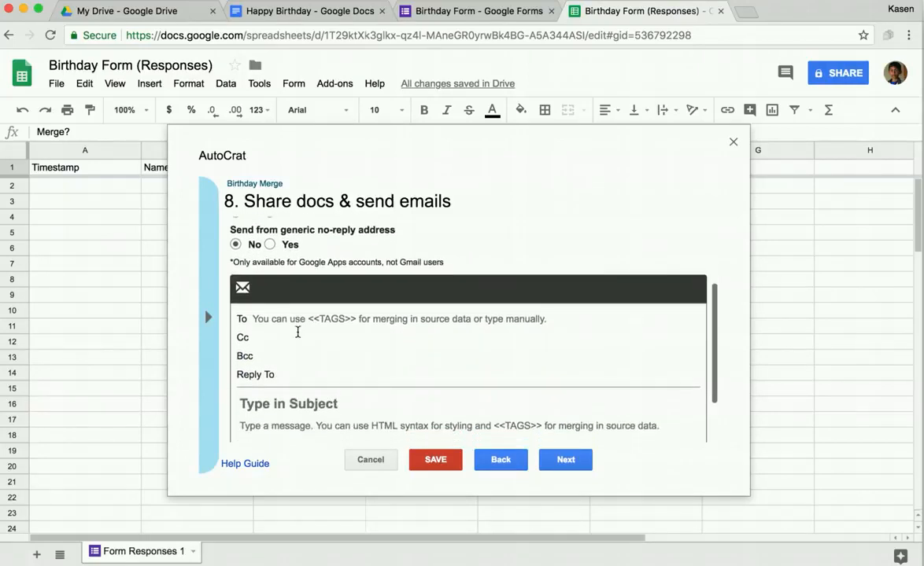
# Step: Fill the email To field with the <<Email>> merge tag
pyautogui.click(287, 318)
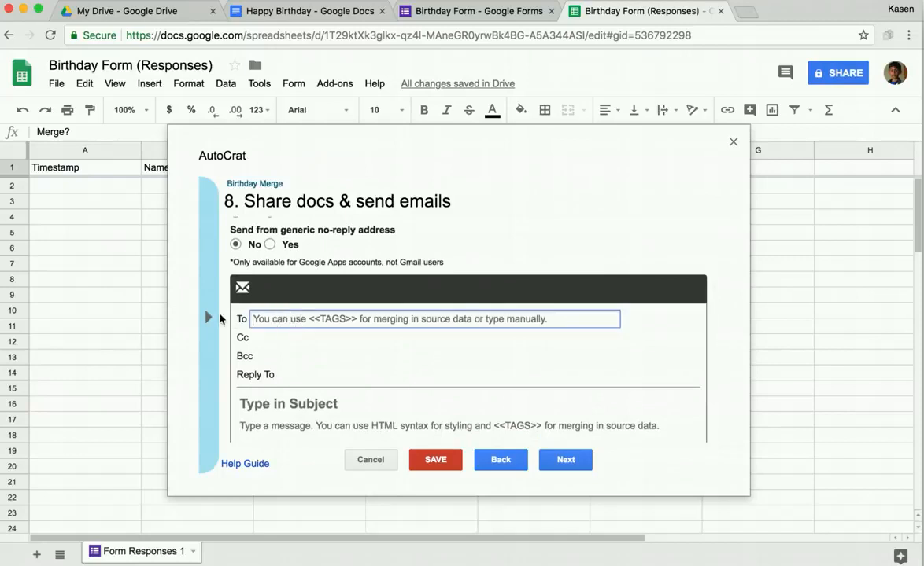
pyautogui.click(209, 318)
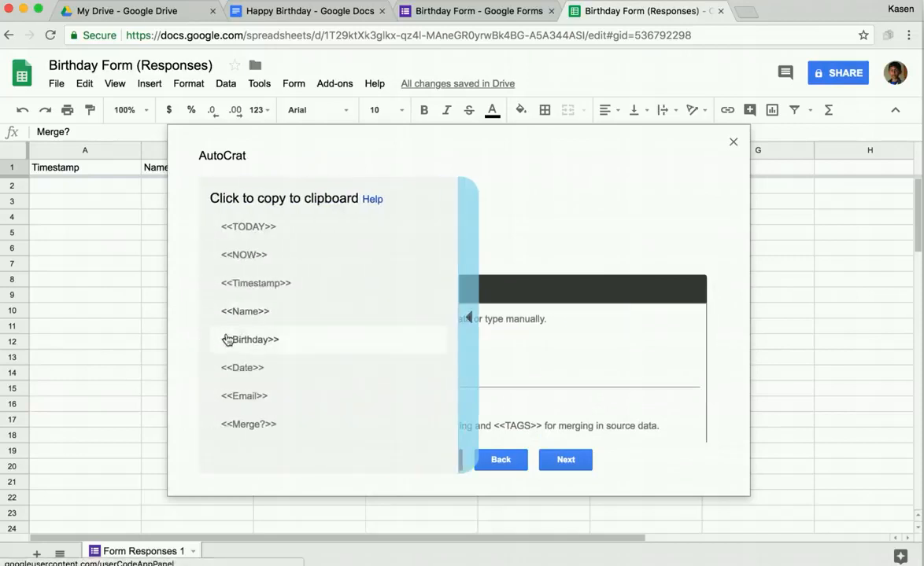
pyautogui.click(246, 395)
pyautogui.click(275, 322)
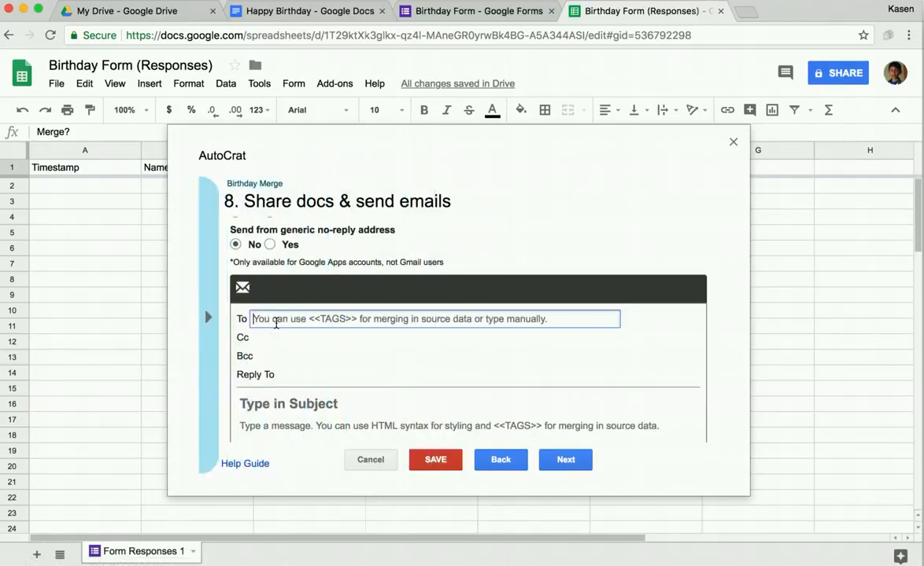
pyautogui.write('<<Email>>')
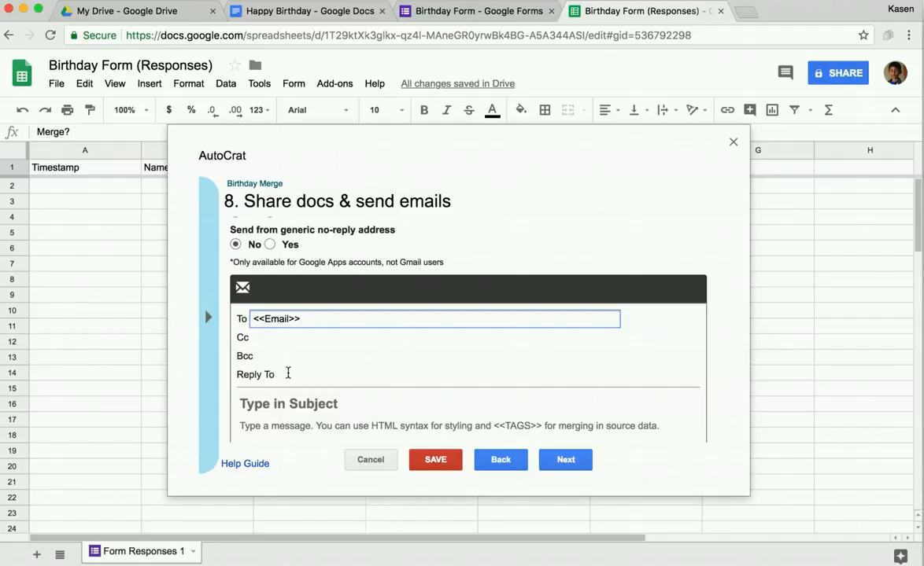
# Step: Set 'Send from generic no-reply address' to Yes
pyautogui.click(290, 376)
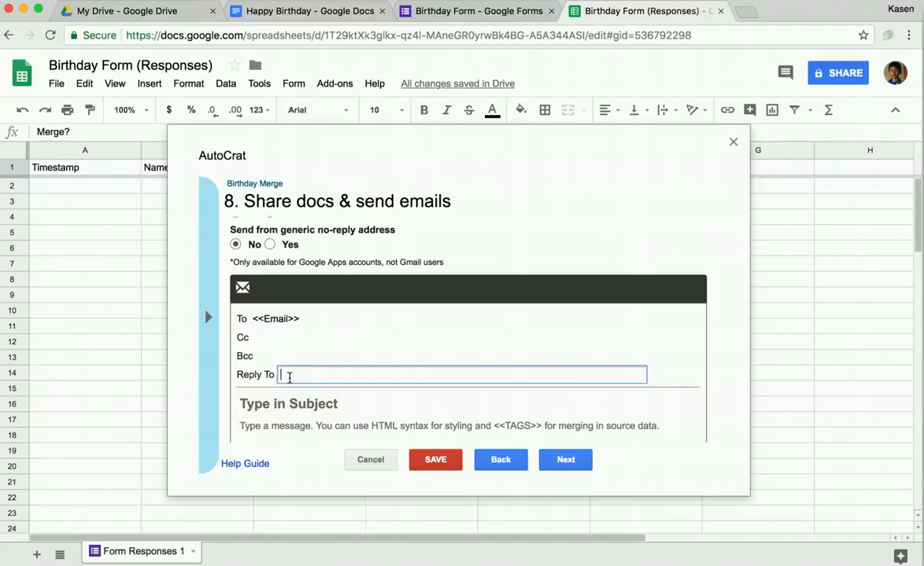
pyautogui.scroll(-2, 289, 377)
pyautogui.scroll(3, 288, 377)
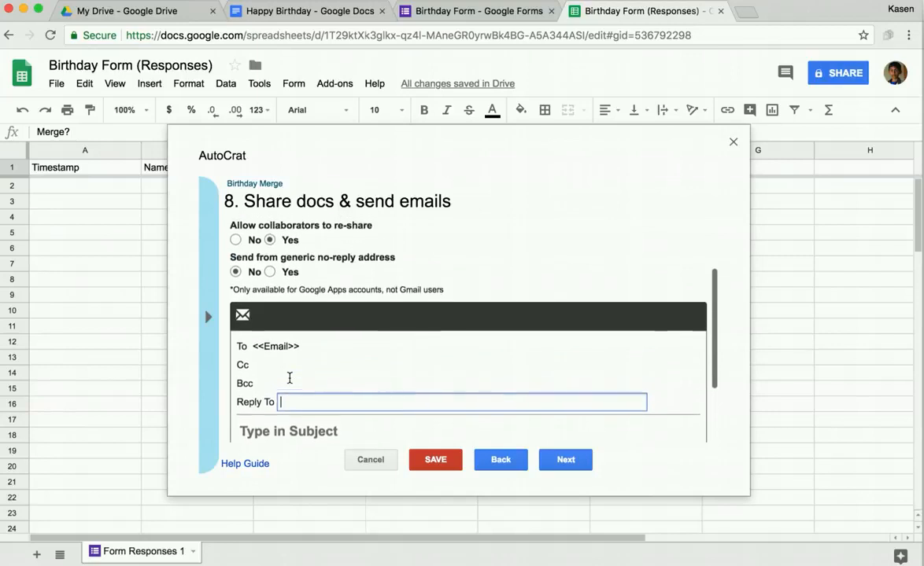
pyautogui.click(270, 274)
pyautogui.scroll(-1, 302, 367)
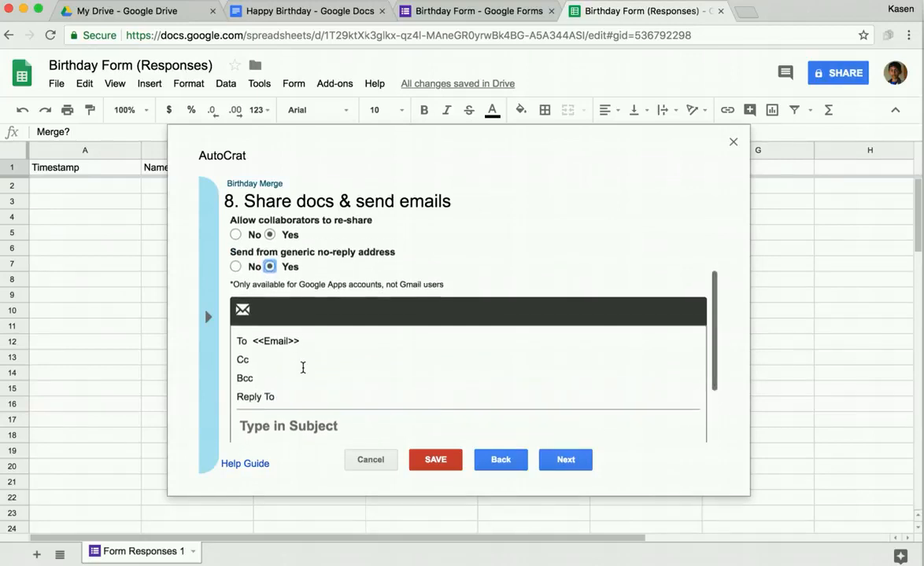
pyautogui.scroll(-3, 303, 368)
pyautogui.click(307, 331)
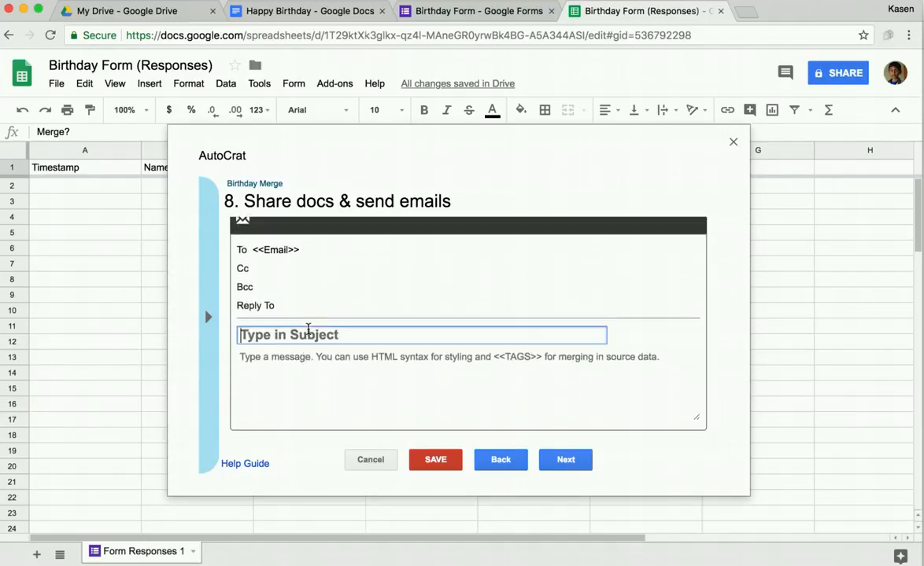
# Step: Enter subject 'Happy Birthday' and a 'Dear, <<Name>>' message signed 'Your Admin Team!', then continue
pyautogui.write('Happ')
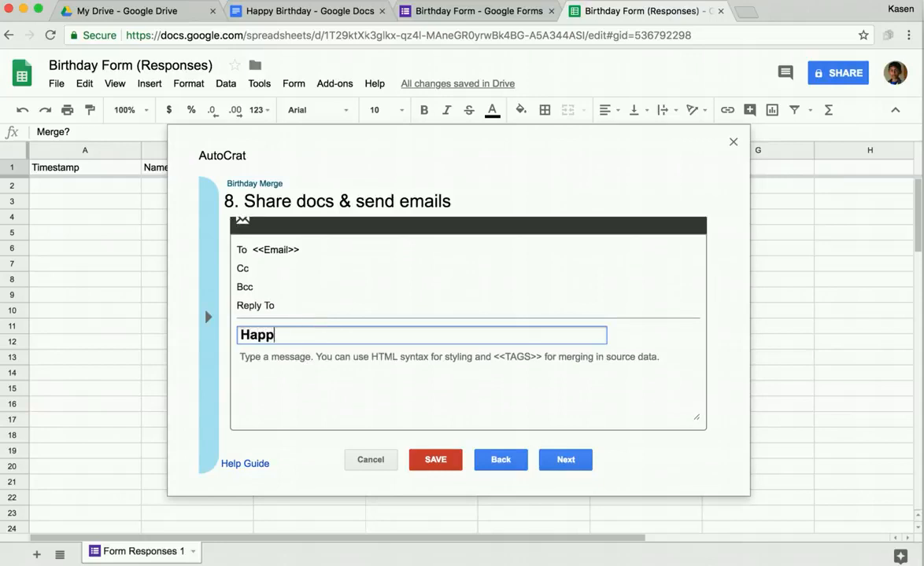
pyautogui.write('y Birthday')
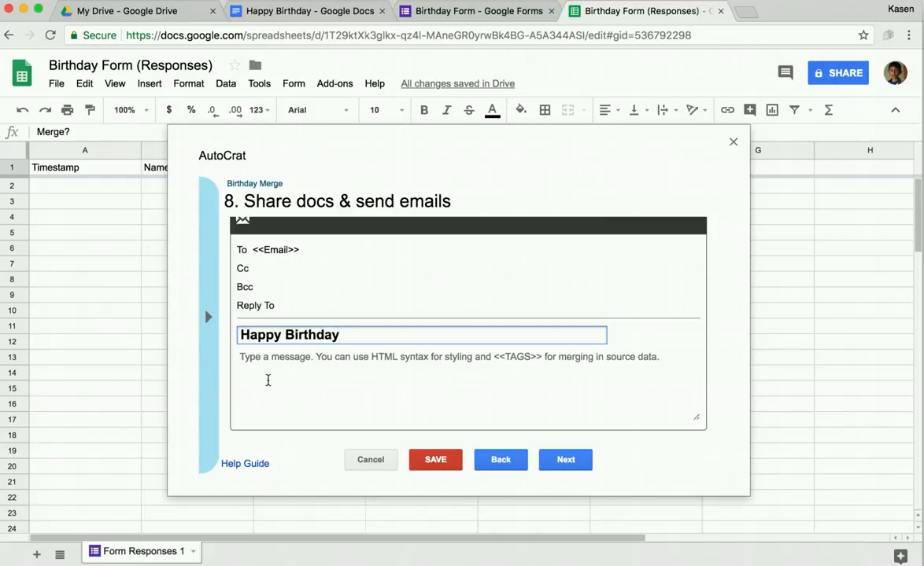
pyautogui.click(266, 363)
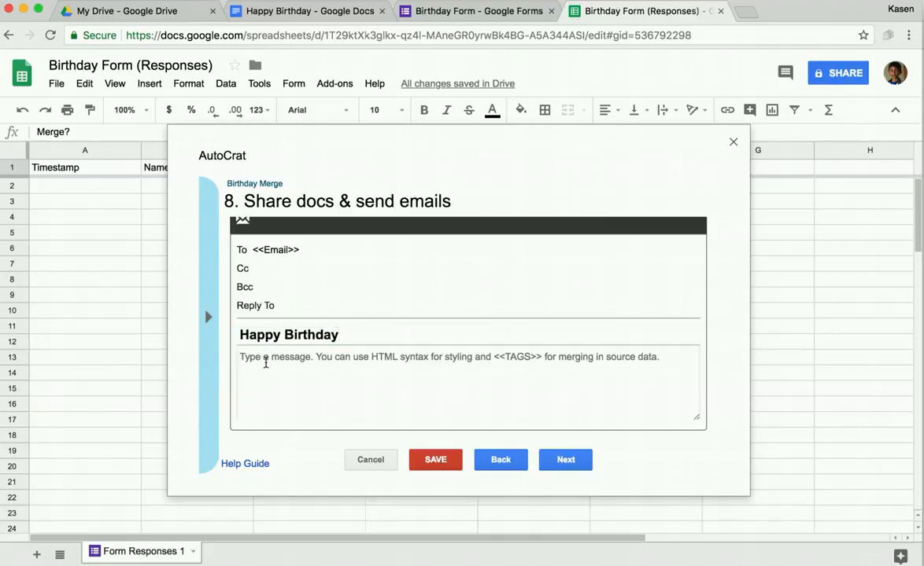
pyautogui.write('Dear,')
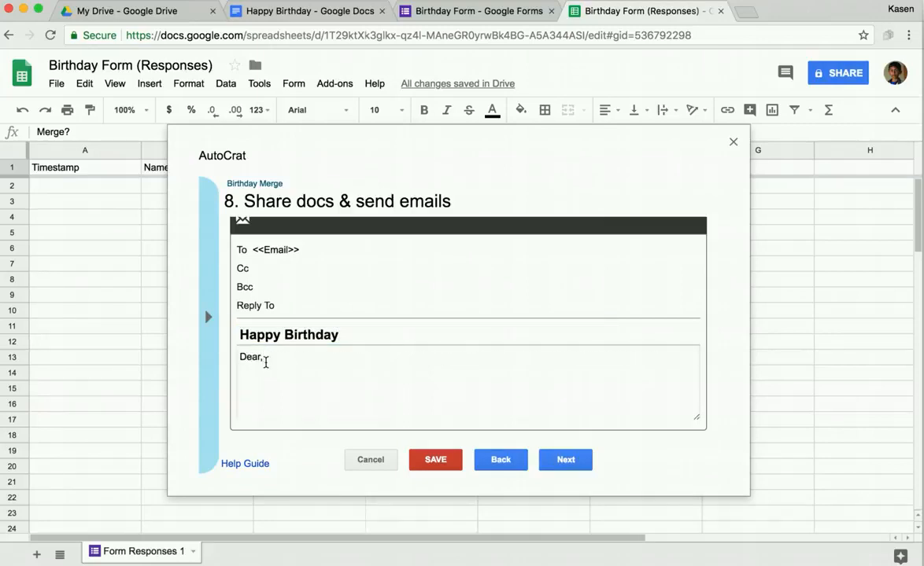
pyautogui.write(' <<Name>>.  We')
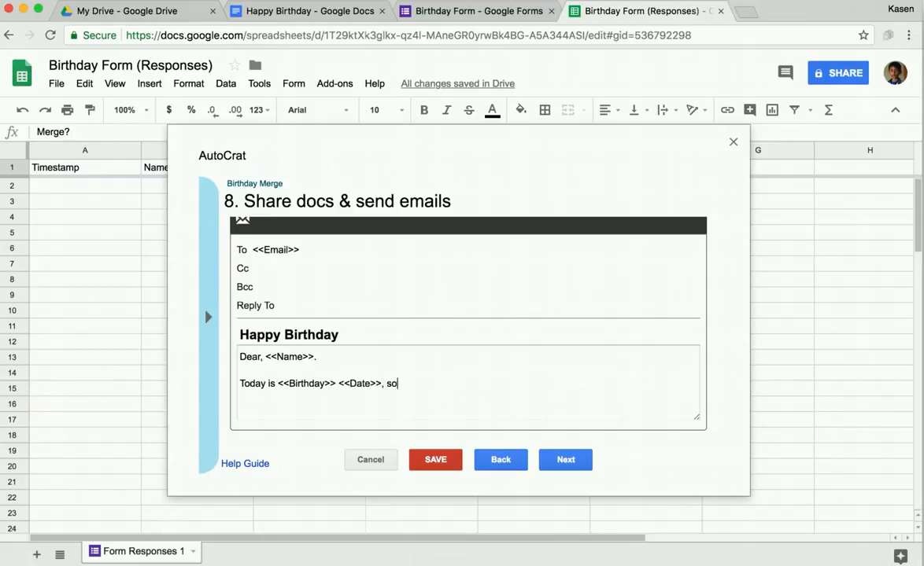
pyautogui.write('wanted to wish you a Happy Birthday!')
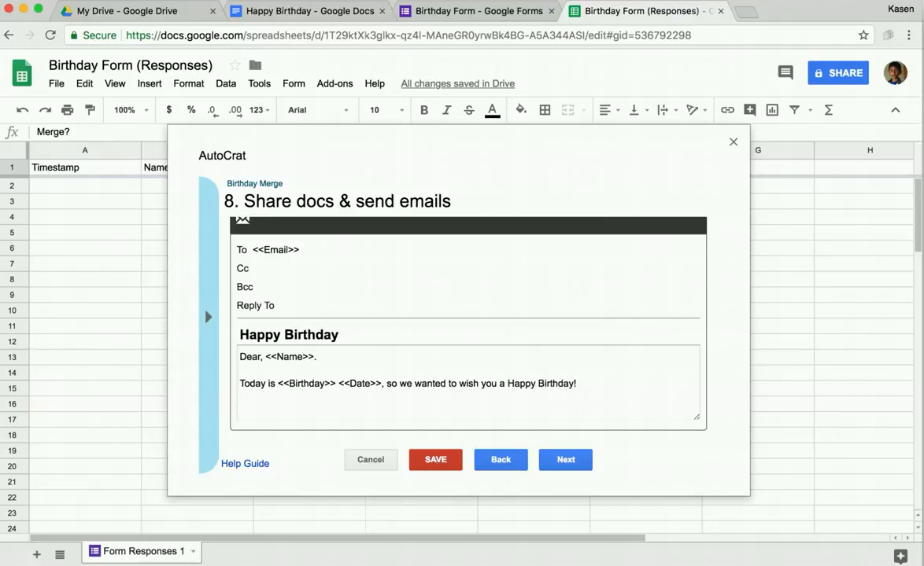
pyautogui.press('Return')
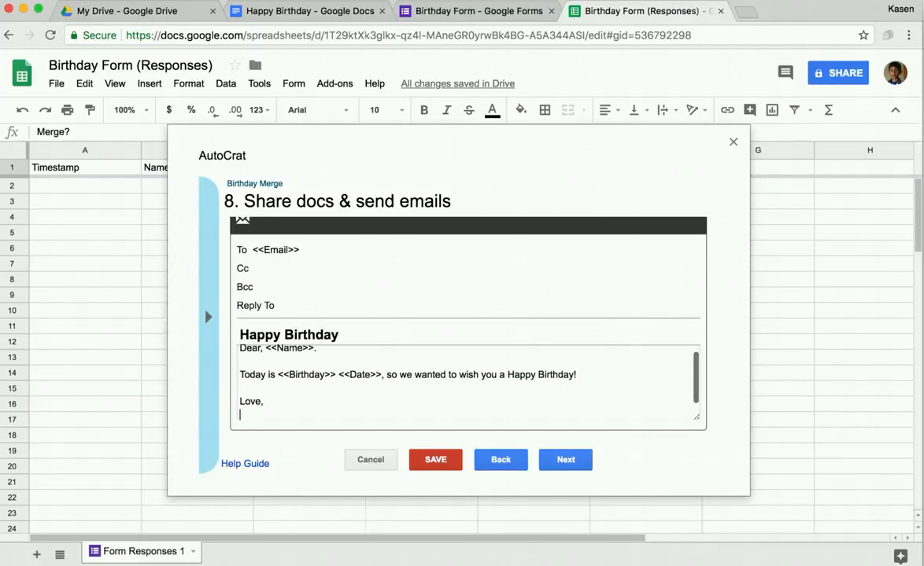
pyautogui.write('Your Admin Team!')
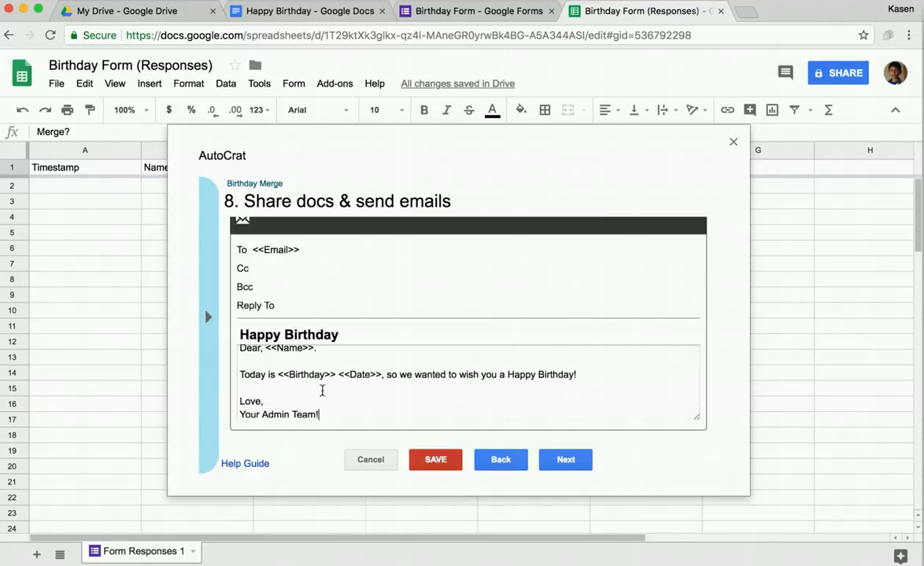
pyautogui.click(560, 463)
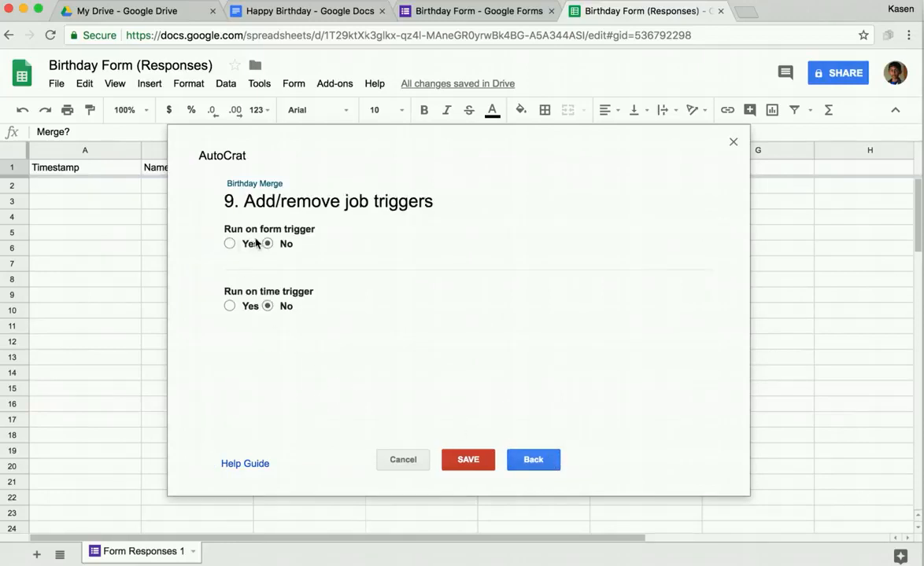
# Step: Turn on the form-submit trigger for Birthday Merge and save the job
pyautogui.click(229, 243)
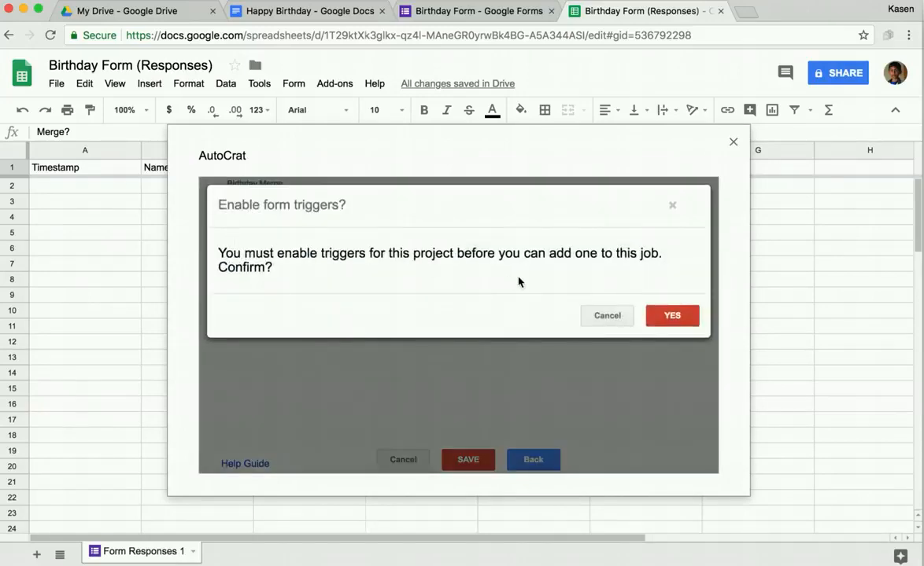
pyautogui.click(681, 320)
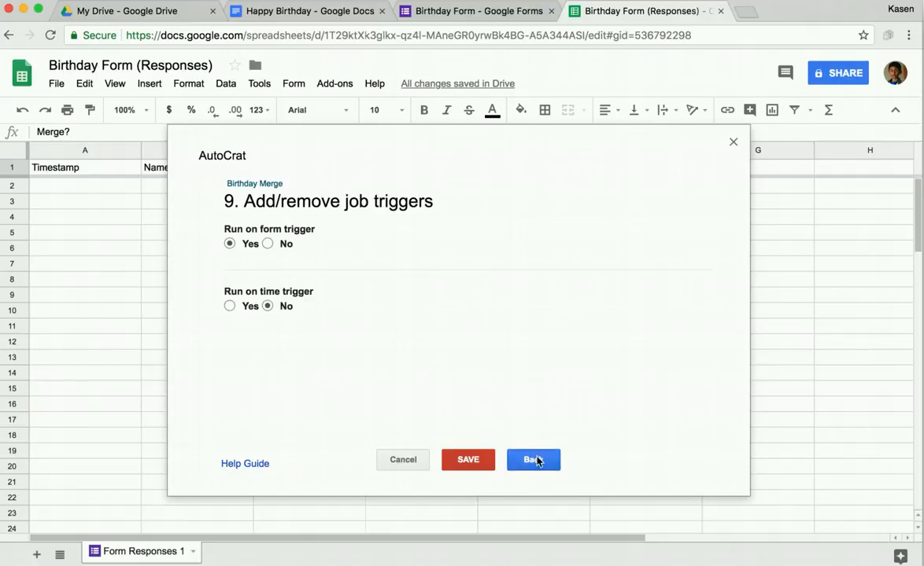
pyautogui.click(472, 463)
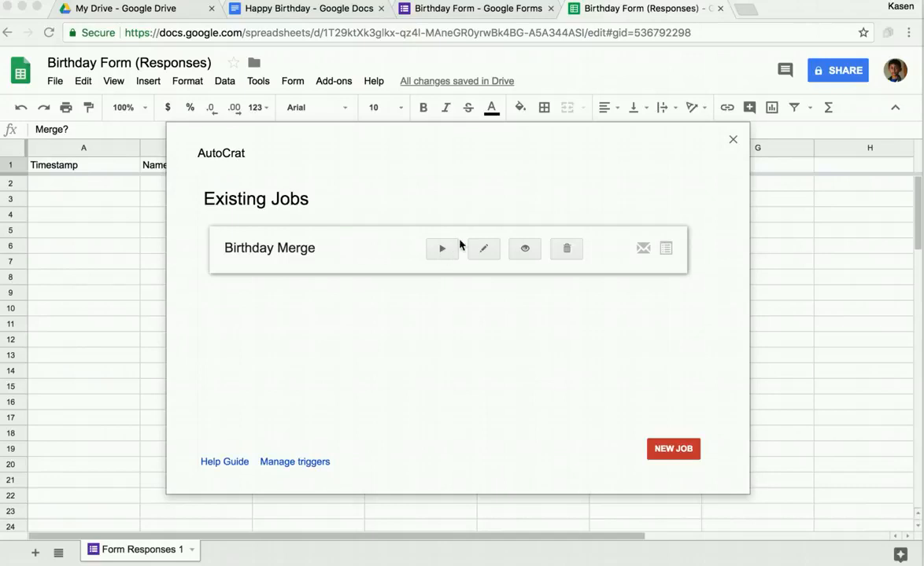
# Step: Close autoCrat and open the live Birthday Form preview
pyautogui.click(733, 142)
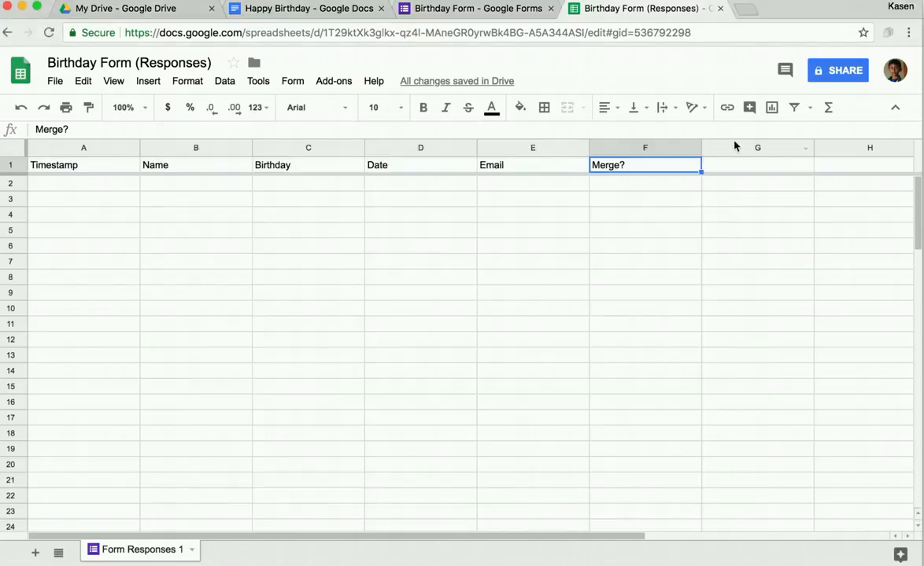
pyautogui.click(648, 186)
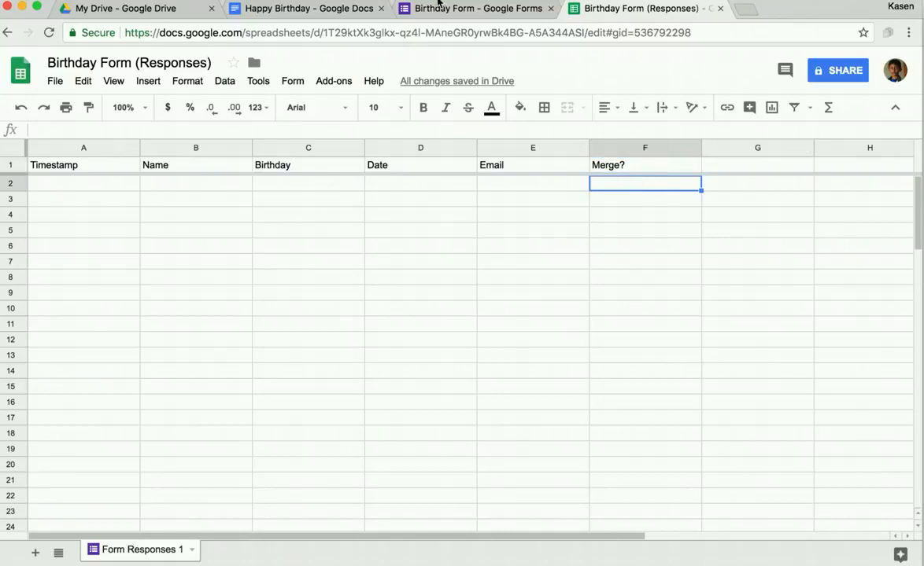
pyautogui.click(448, 10)
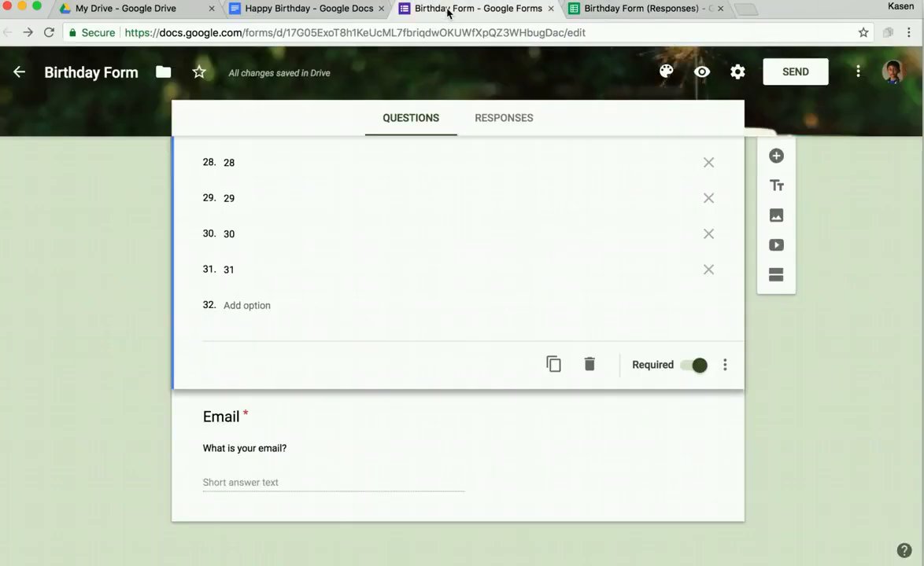
pyautogui.click(701, 72)
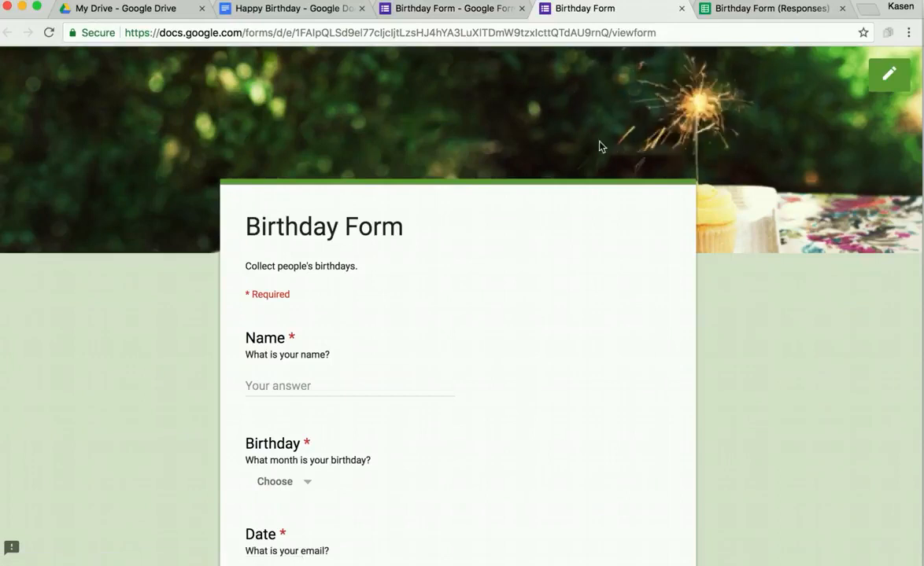
# Step: Submit a first test response with the respondent's name, a Jan 2 birthday and their e-mail
pyautogui.click(309, 383)
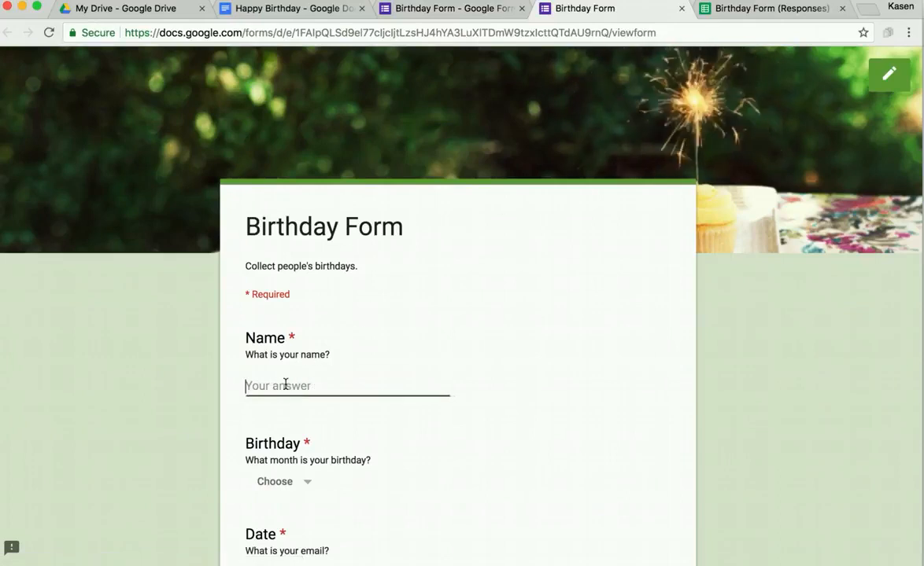
pyautogui.write('h')
pyautogui.press('BackSpace')
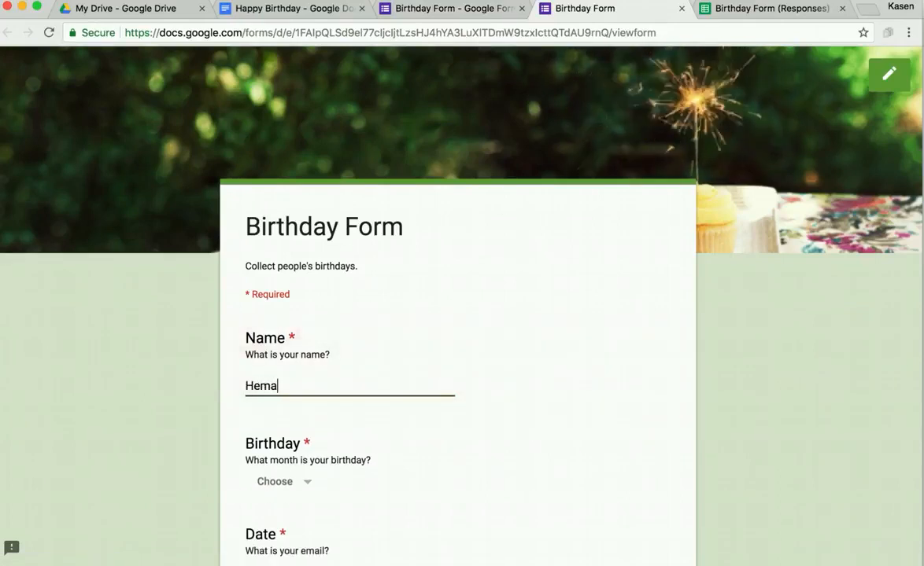
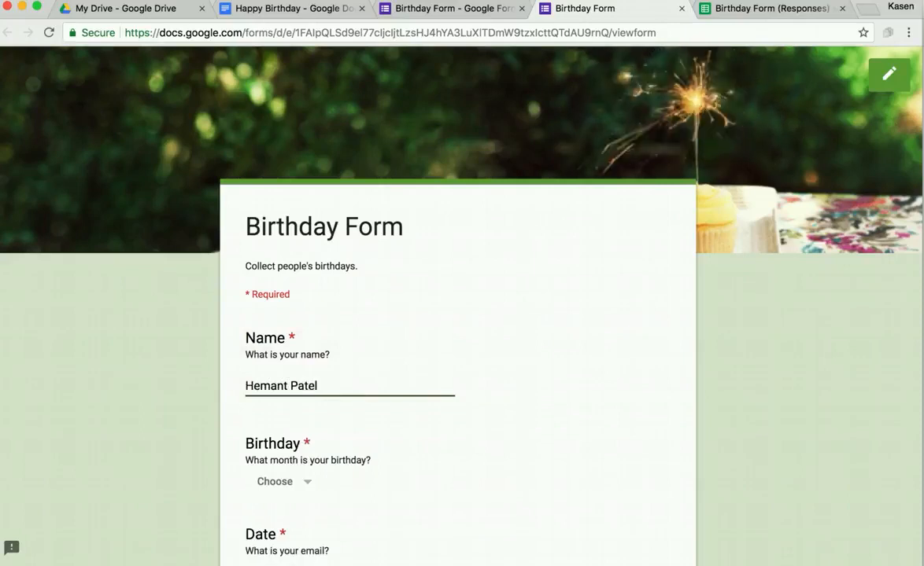
pyautogui.scroll(-2, 255, 426)
pyautogui.click(254, 425)
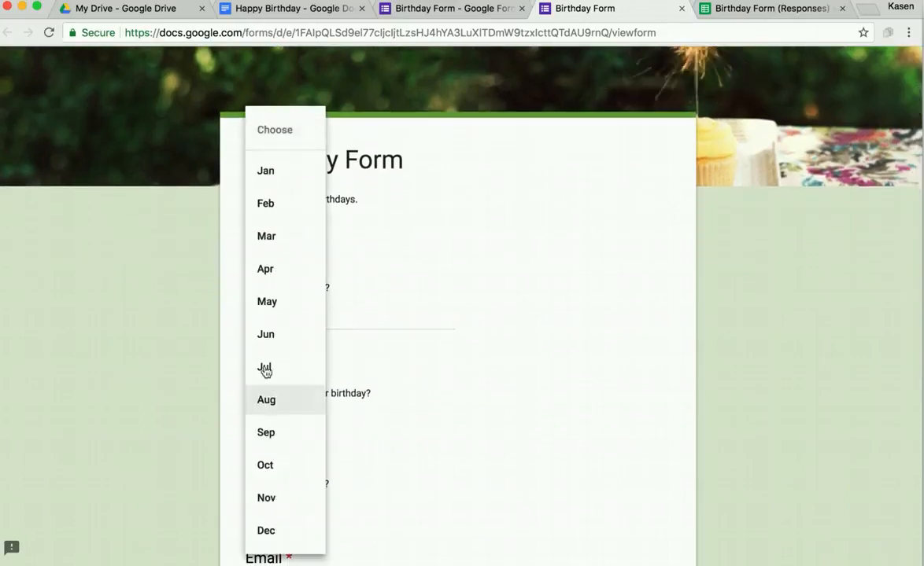
pyautogui.click(273, 181)
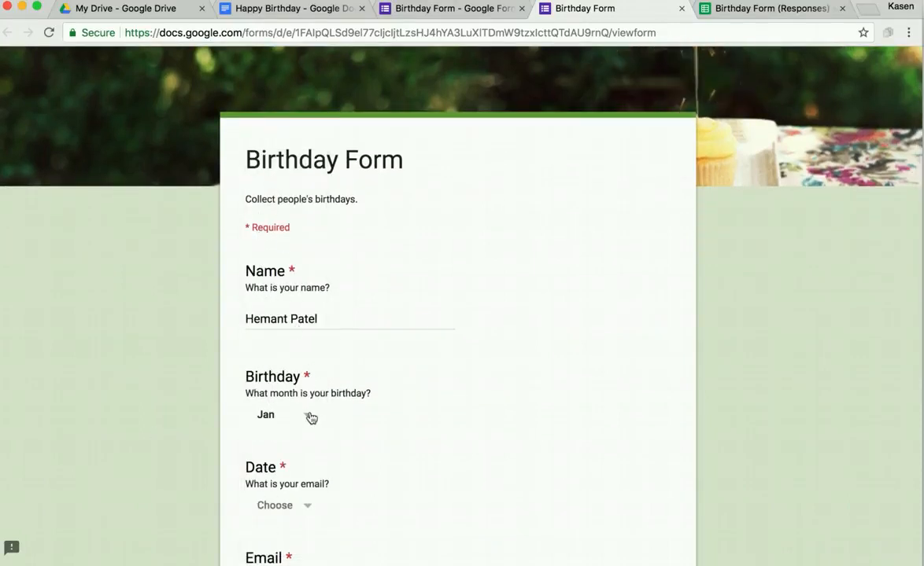
pyautogui.click(309, 417)
pyautogui.click(381, 429)
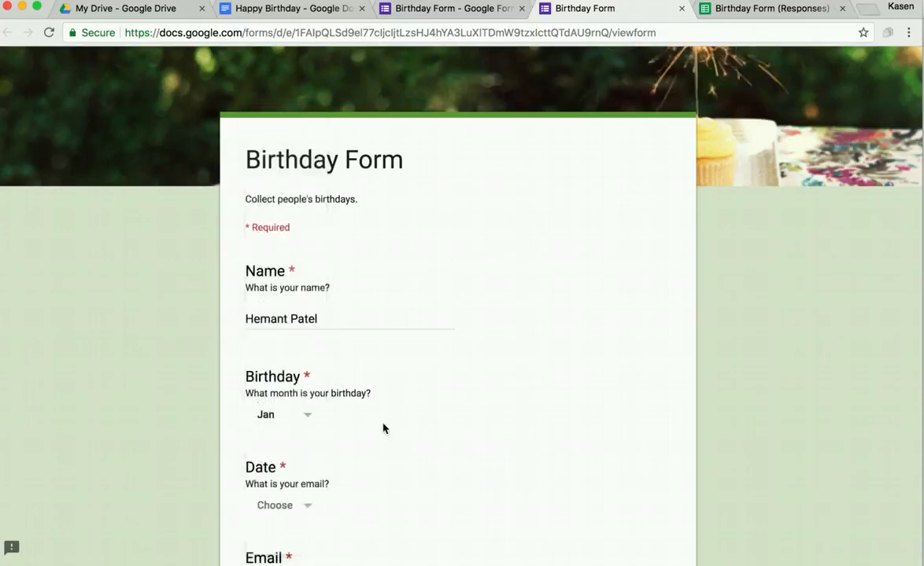
pyautogui.click(315, 501)
pyautogui.click(283, 168)
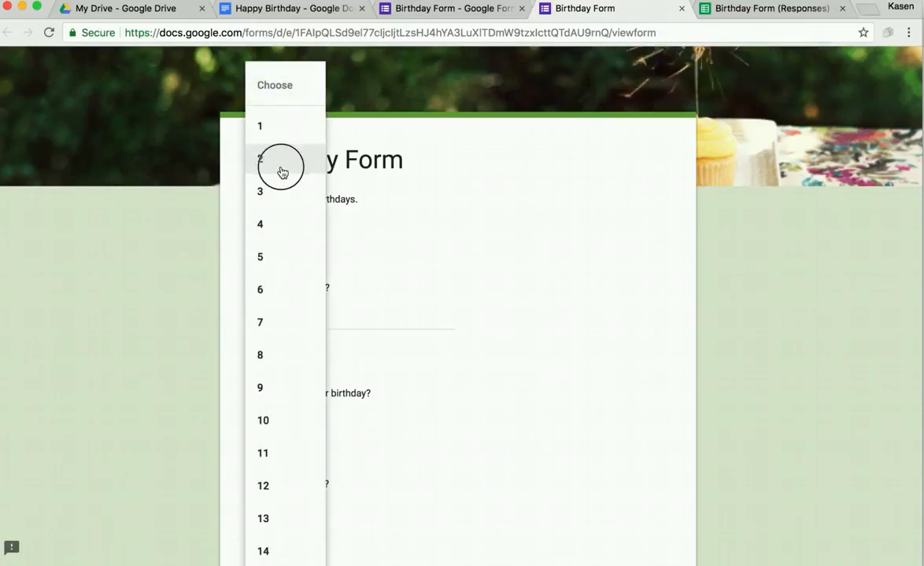
pyautogui.scroll(-1, 165, 369)
pyautogui.scroll(-5, 165, 369)
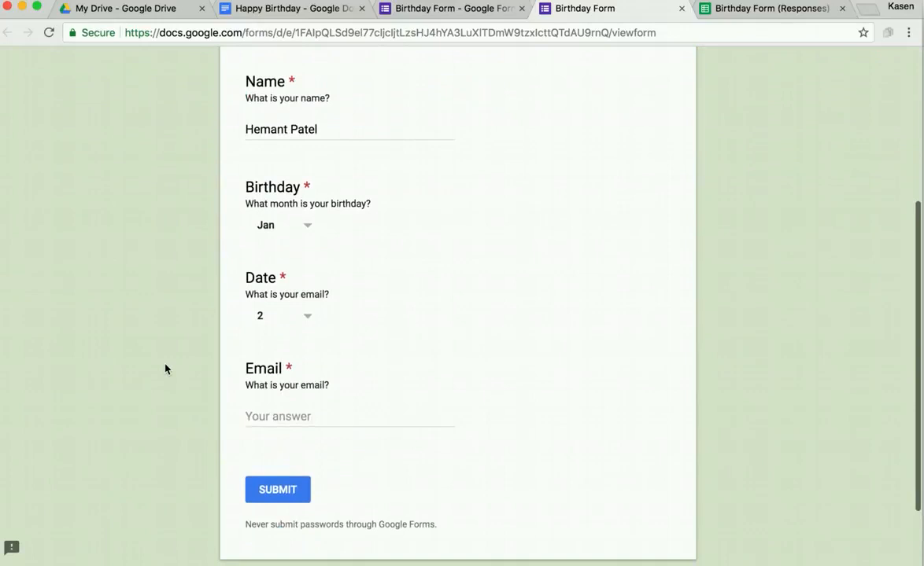
pyautogui.click(252, 414)
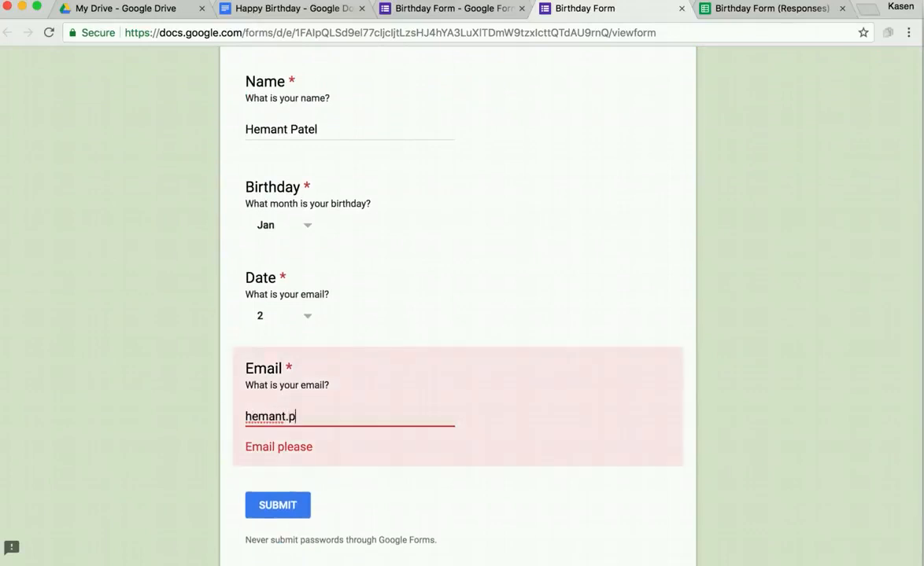
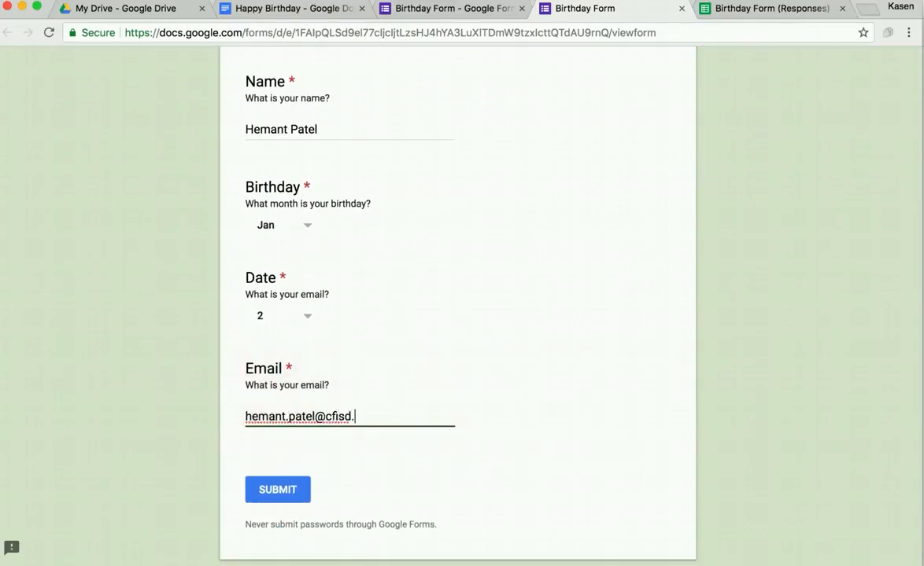
pyautogui.click(277, 490)
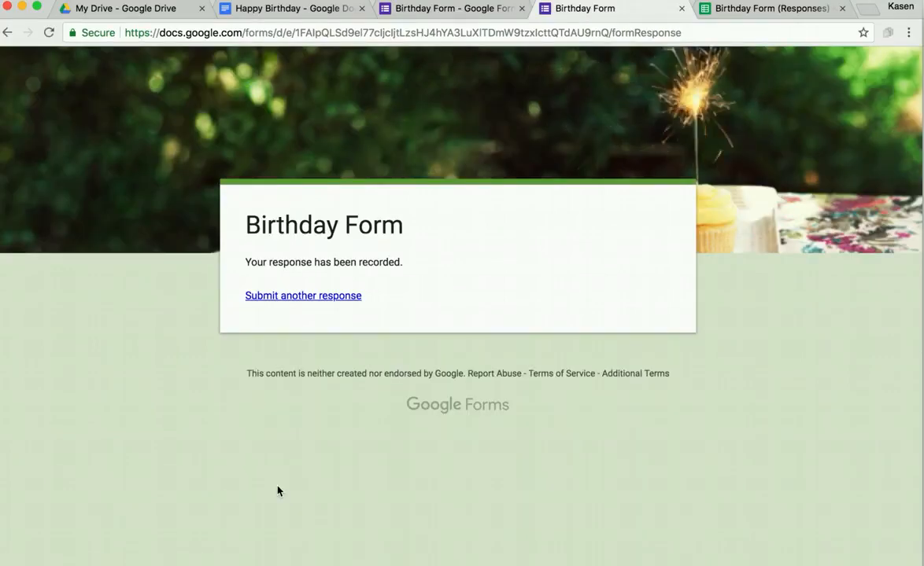
# Step: Submit a second test response with a Feb 1 birthday, then return to the responses sheet
pyautogui.click(352, 302)
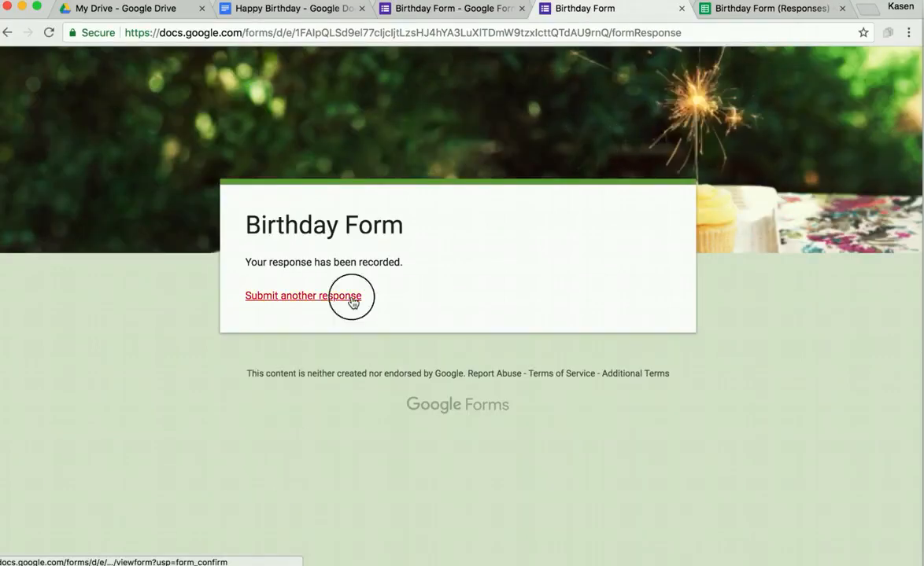
pyautogui.click(293, 389)
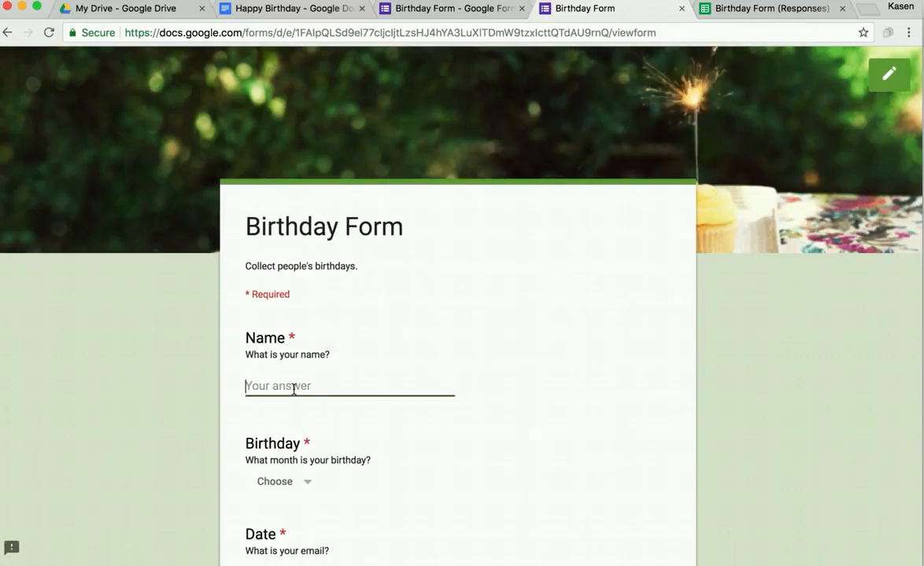
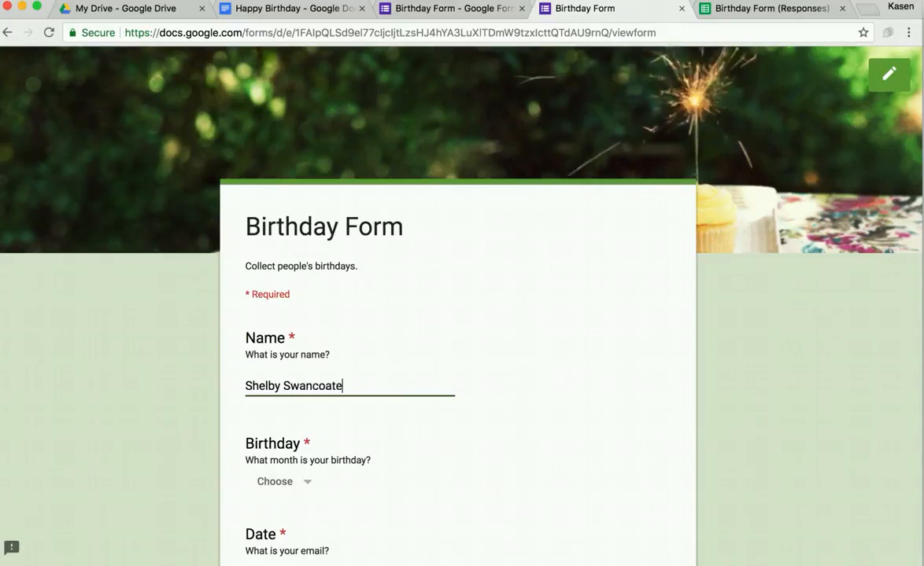
pyautogui.press('Tab')
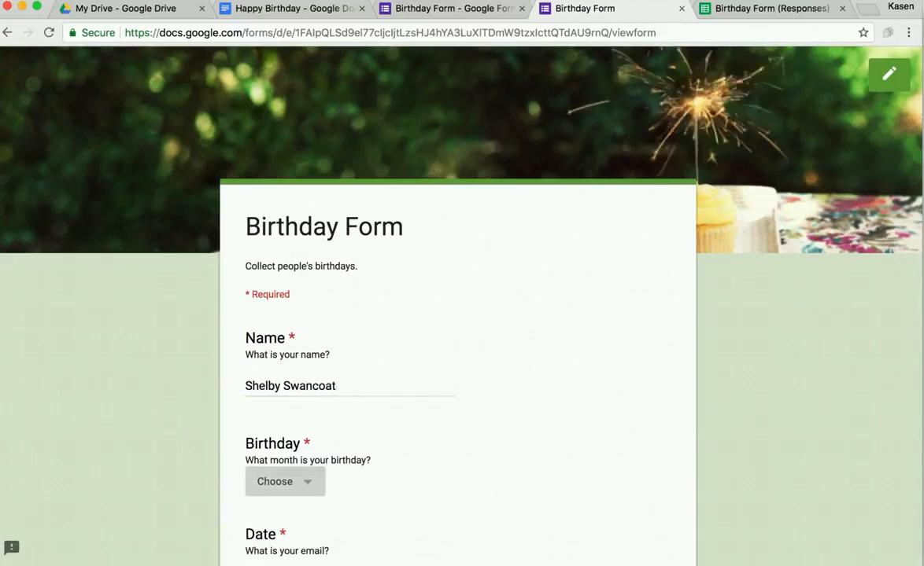
pyautogui.click(298, 482)
pyautogui.click(283, 203)
pyautogui.scroll(-2, 217, 425)
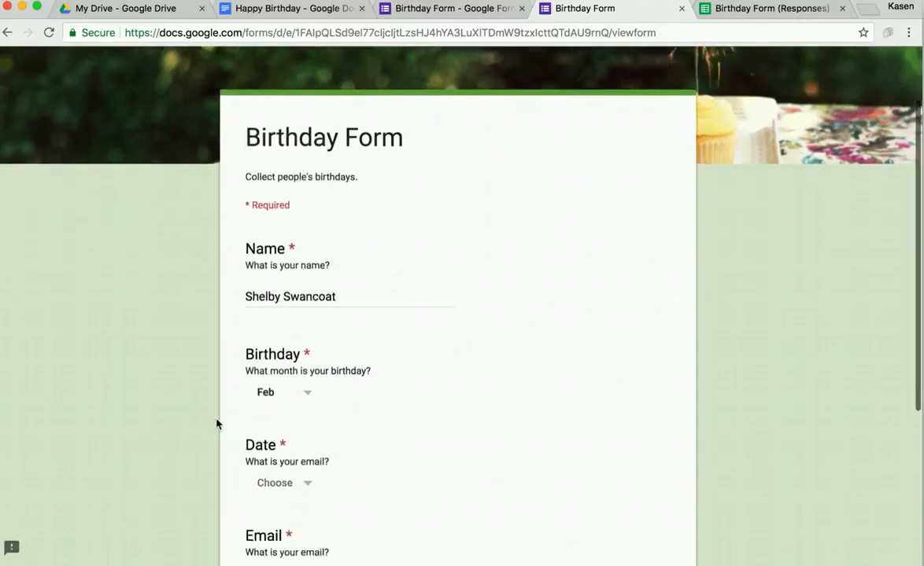
pyautogui.scroll(-2, 228, 421)
pyautogui.click(265, 409)
pyautogui.click(262, 121)
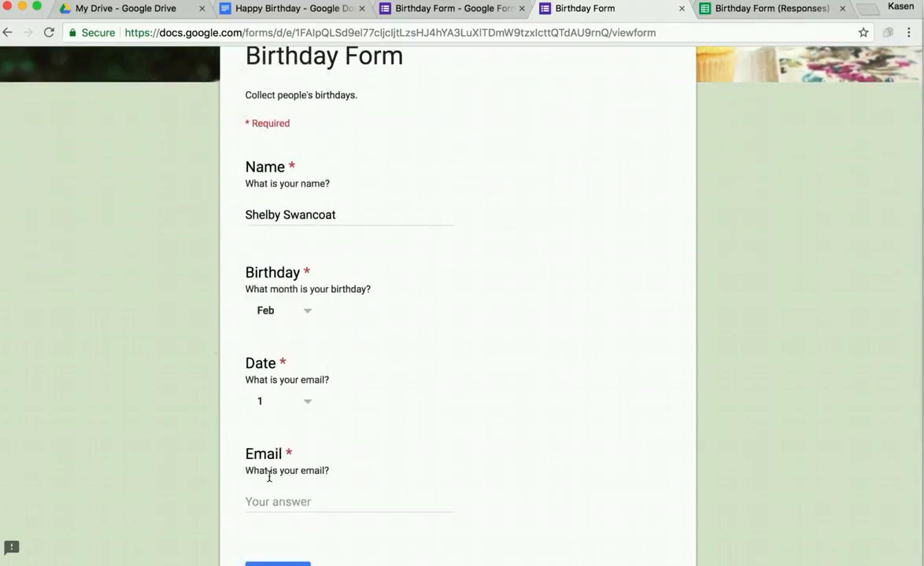
pyautogui.click(272, 500)
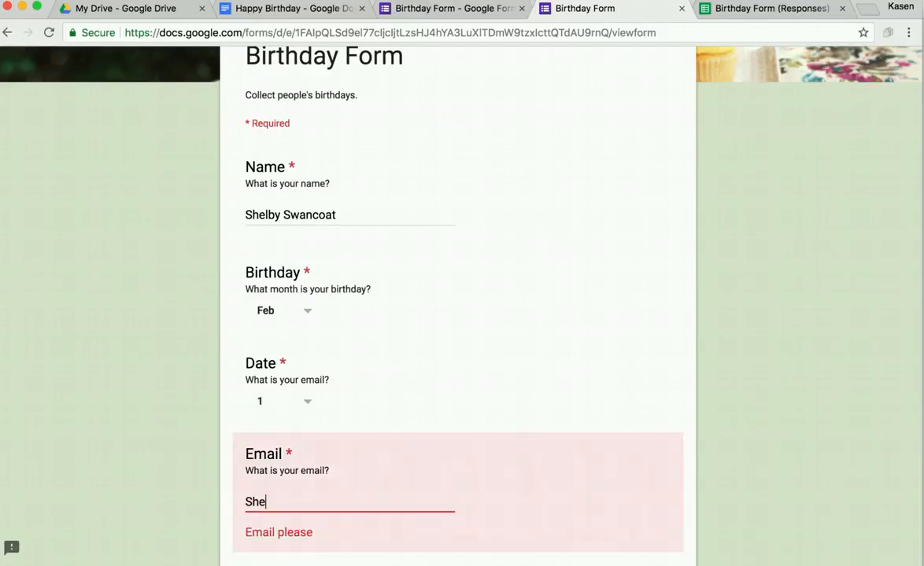
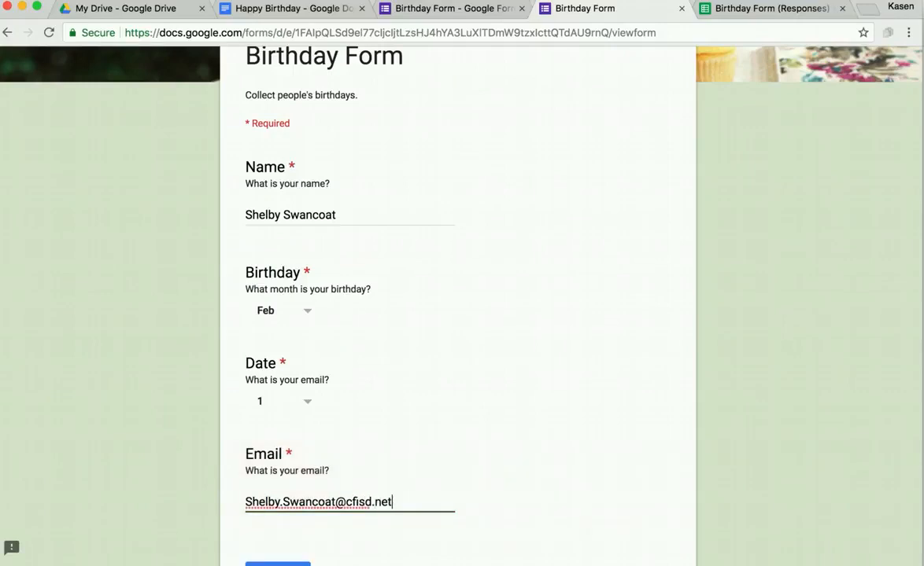
pyautogui.scroll(-2, 270, 511)
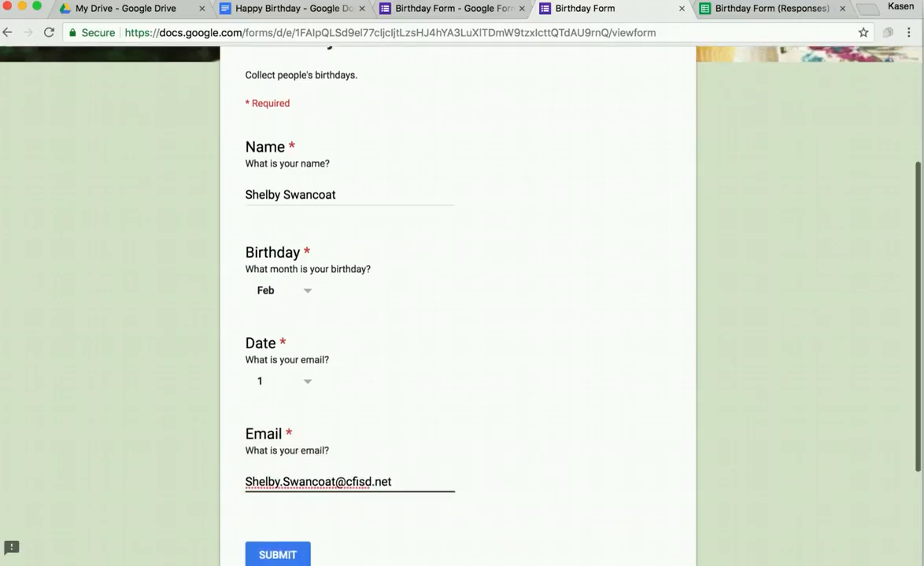
pyautogui.click(284, 489)
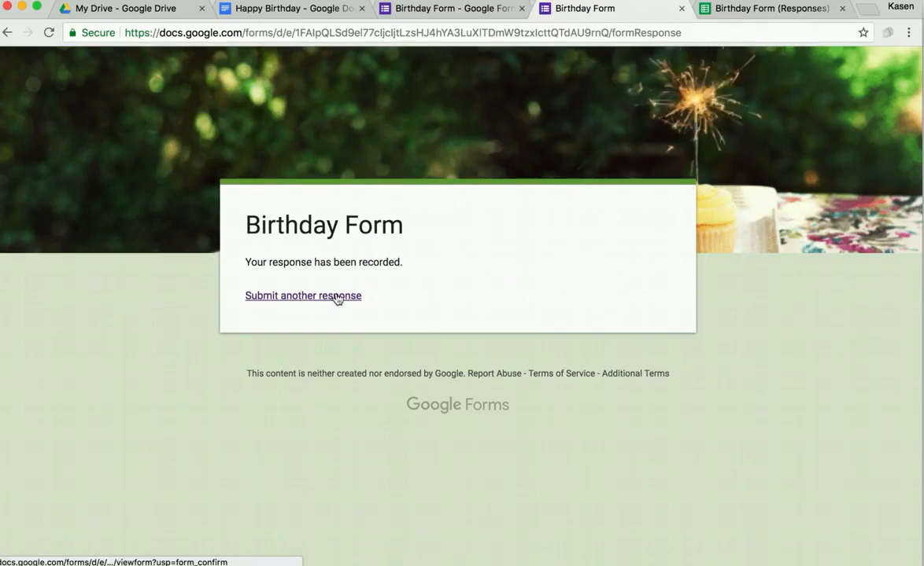
pyautogui.click(744, 9)
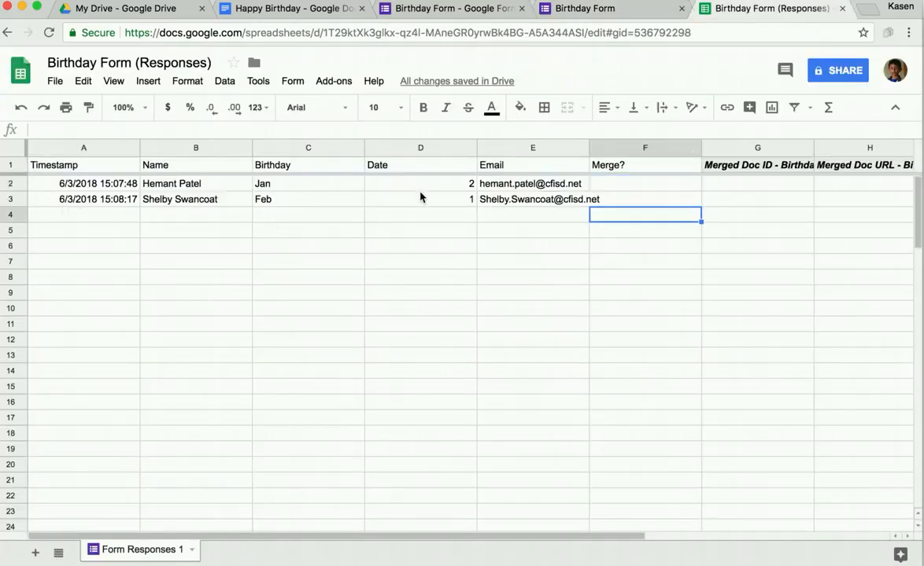
# Step: Enter Yes in the Merge? cells F2 and F3
pyautogui.click(638, 183)
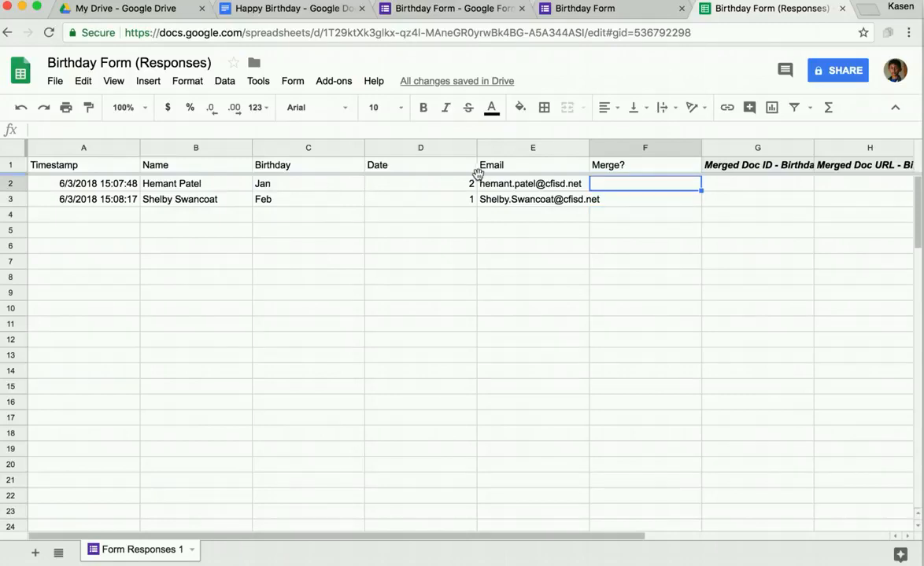
pyautogui.write('Yes')
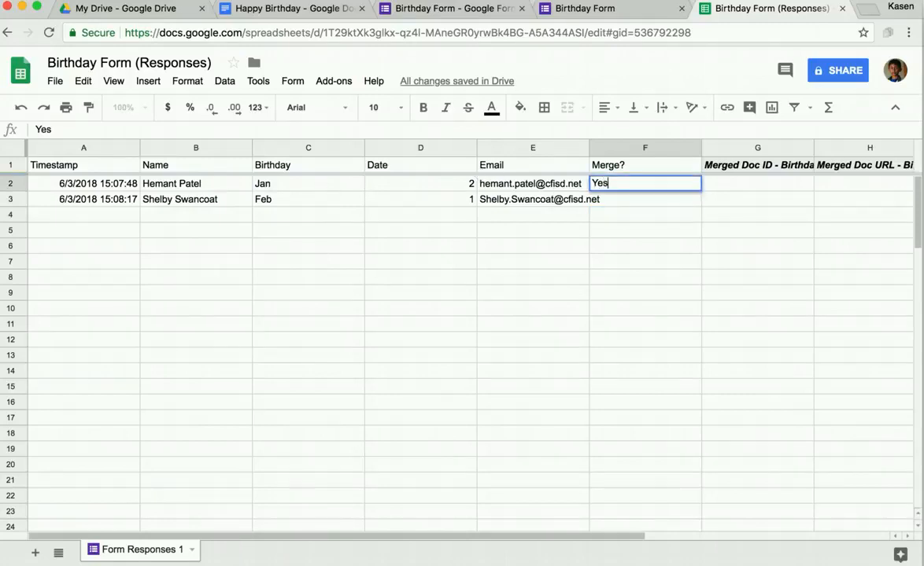
pyautogui.press('Return')
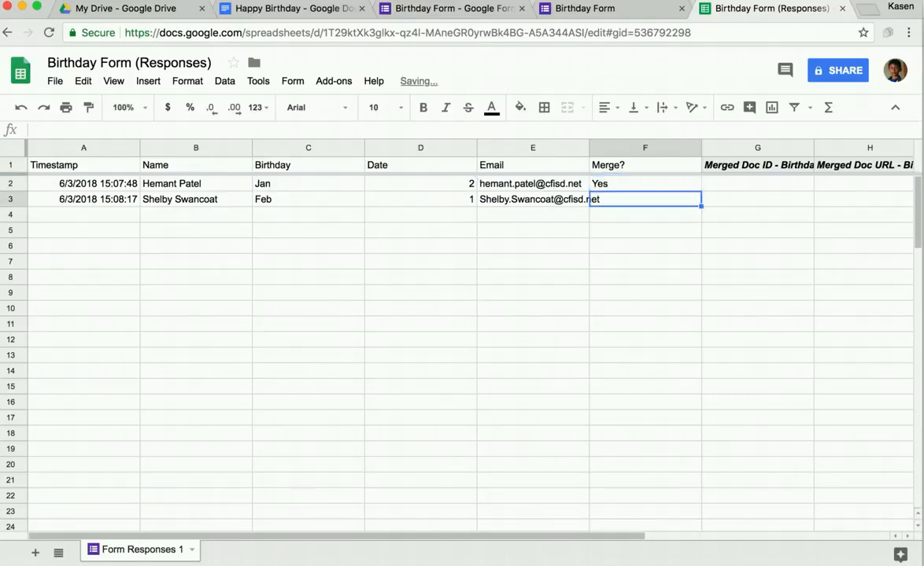
pyautogui.press('Down')
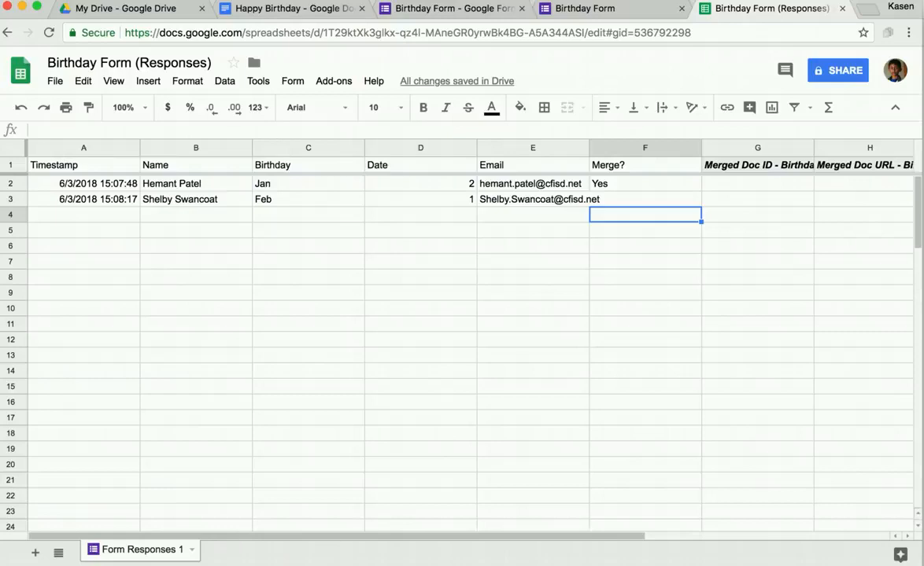
pyautogui.press('Up')
pyautogui.write('Yes')
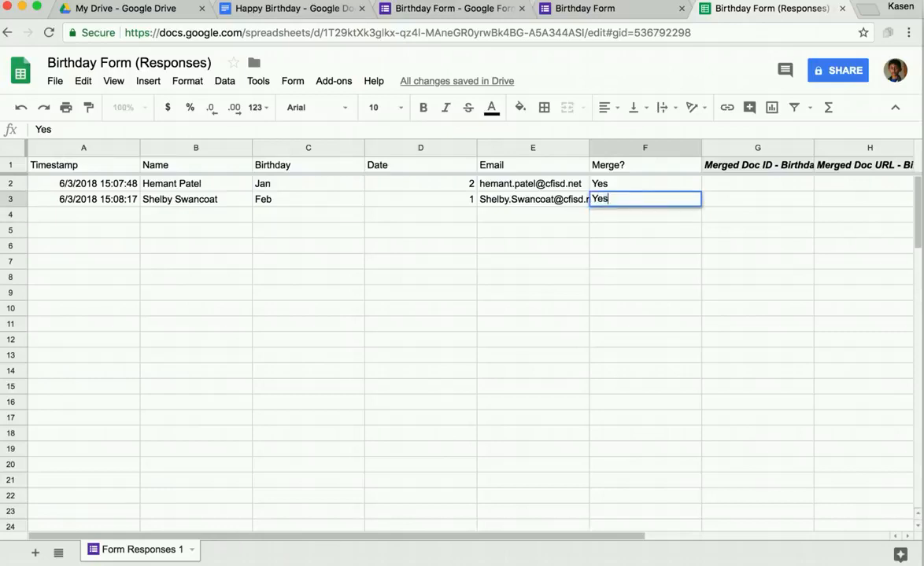
pyautogui.press('Return')
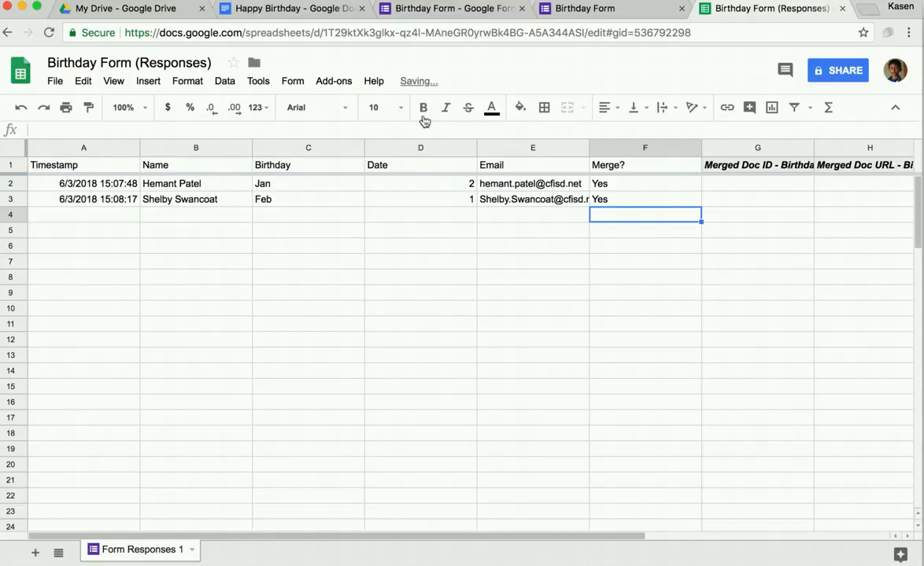
# Step: Launch autoCrat from Add-ons, run the Birthday Merge job, then close autoCrat
pyautogui.click(329, 86)
pyautogui.moveTo(343, 138)
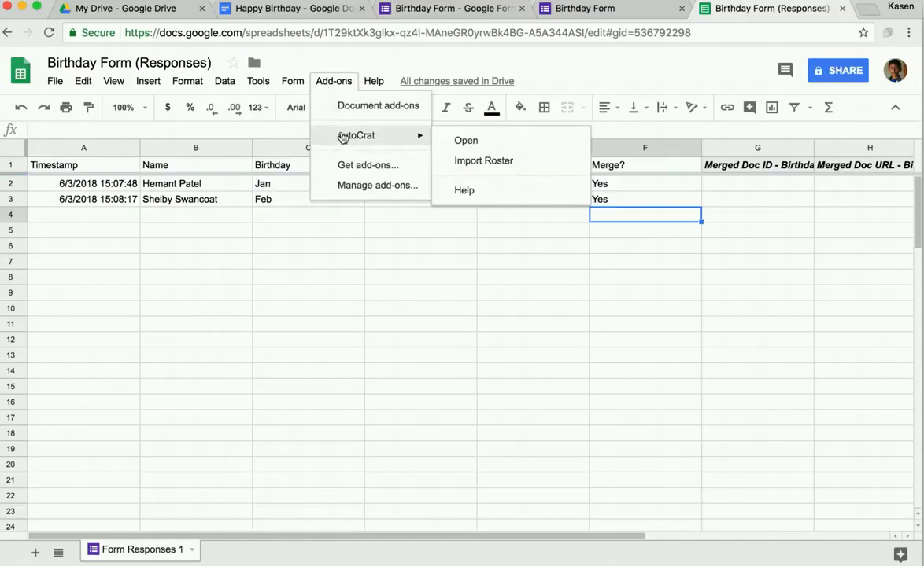
pyautogui.click(463, 140)
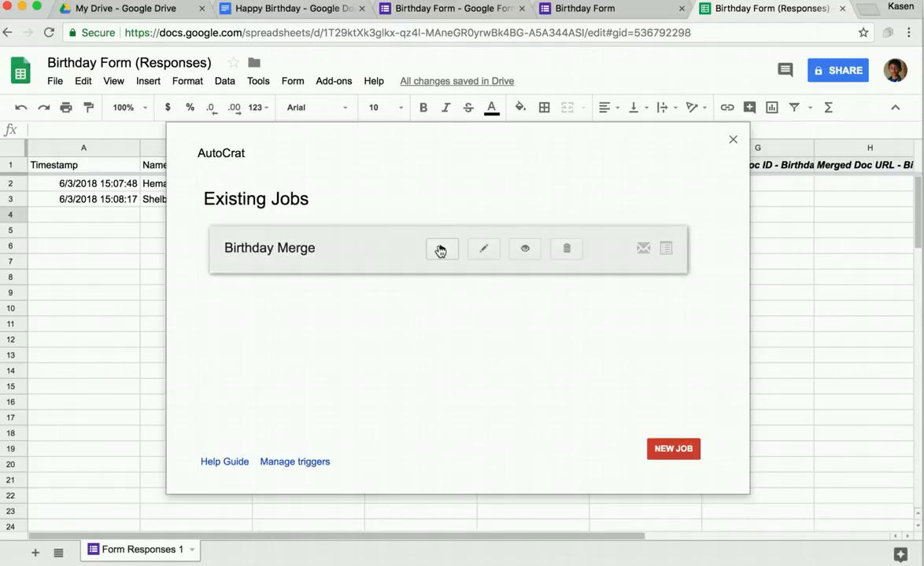
pyautogui.click(440, 250)
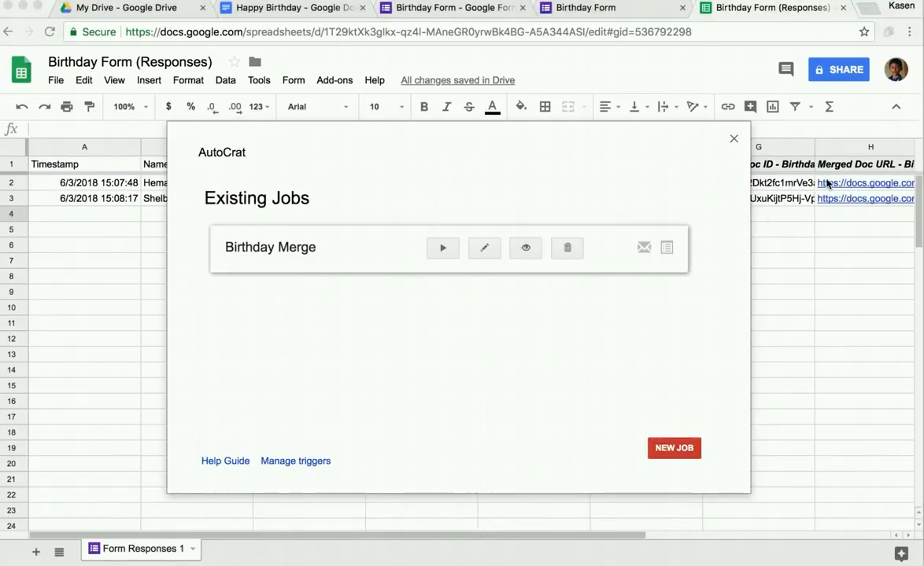
pyautogui.click(733, 140)
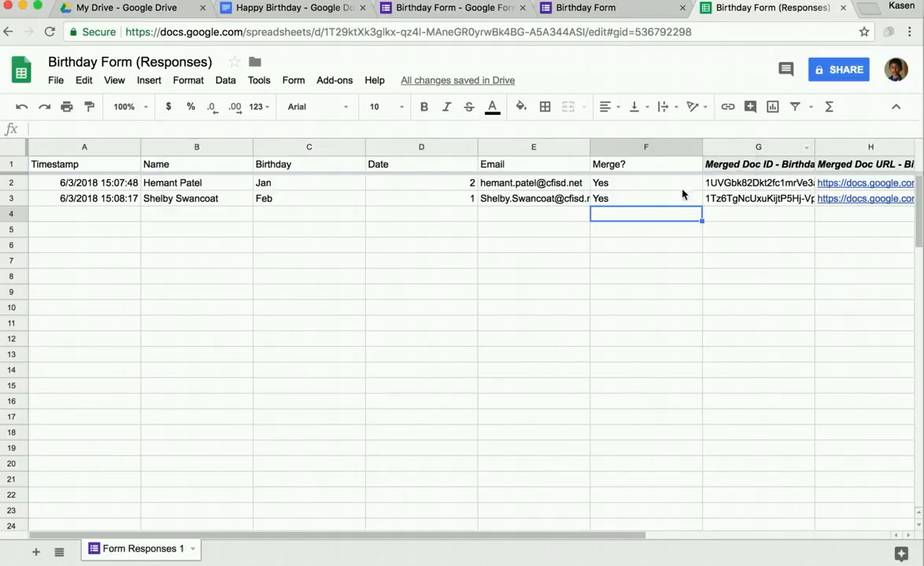
pyautogui.press('Up')
pyautogui.press('Up')
pyautogui.press('Right')
pyautogui.press('Right')
pyautogui.press('Right')
pyautogui.press('Right')
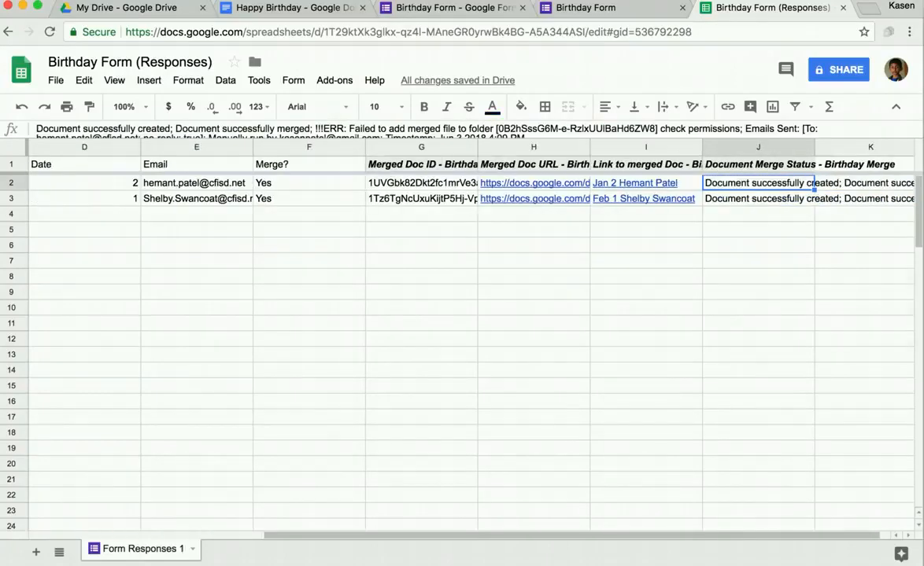
pyautogui.press('Right')
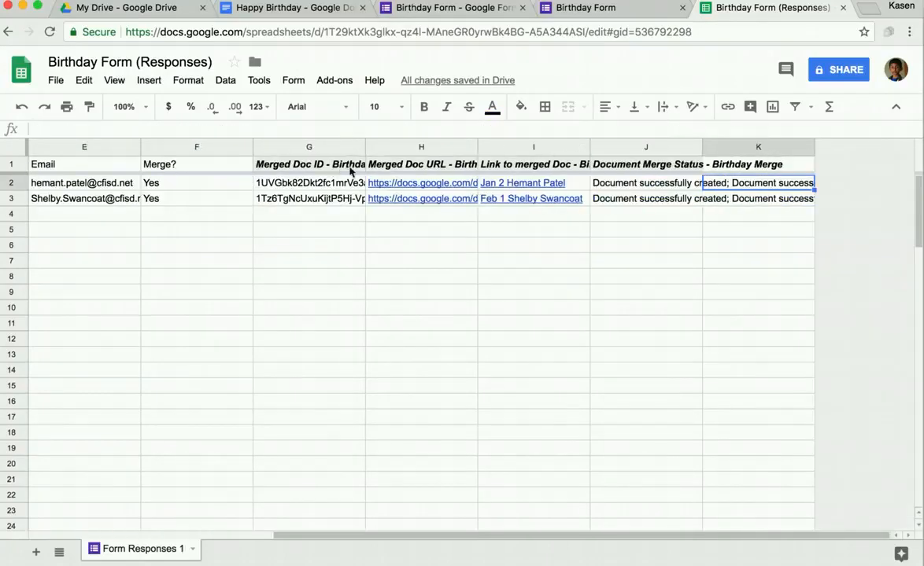
pyautogui.click(281, 186)
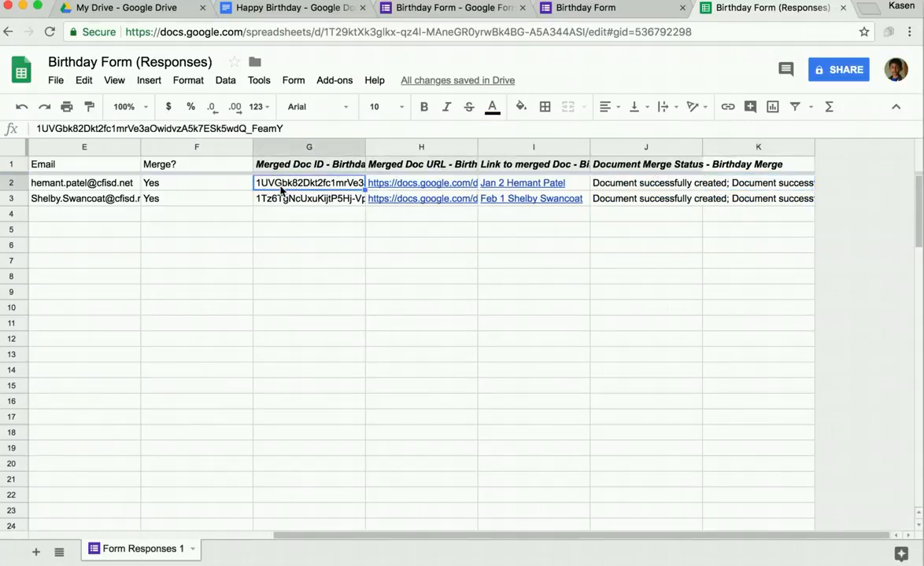
pyautogui.press('Right')
pyautogui.press('Left')
pyautogui.click(400, 168)
pyautogui.press('Right')
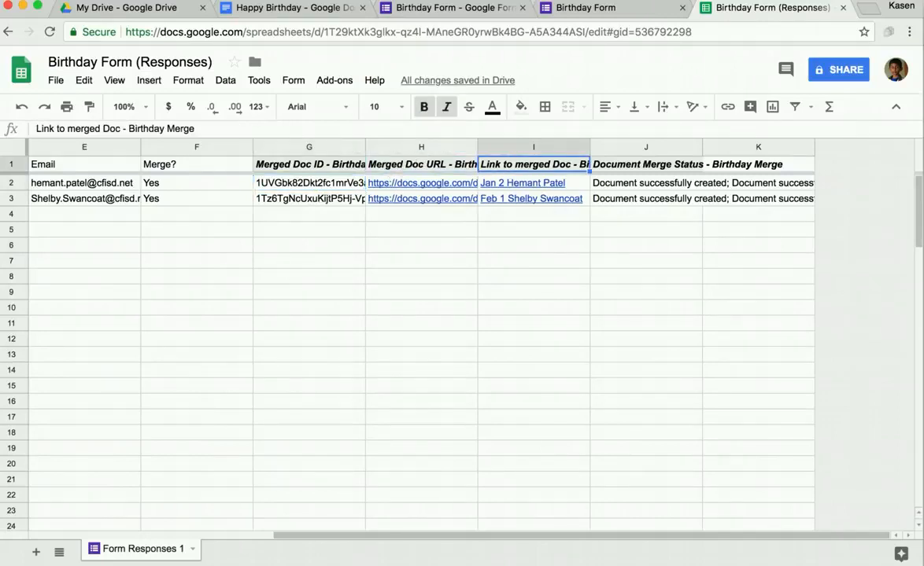
pyautogui.press('Right')
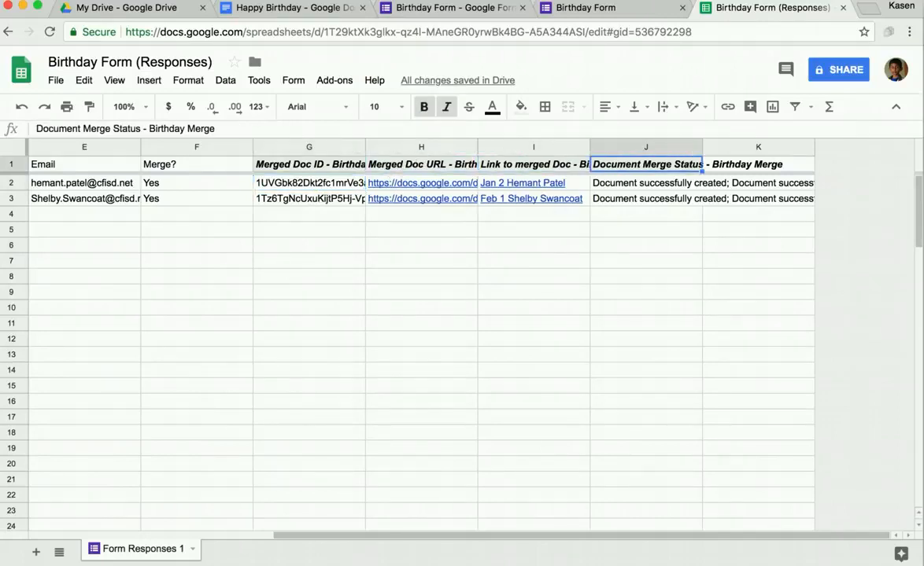
pyautogui.press('Down')
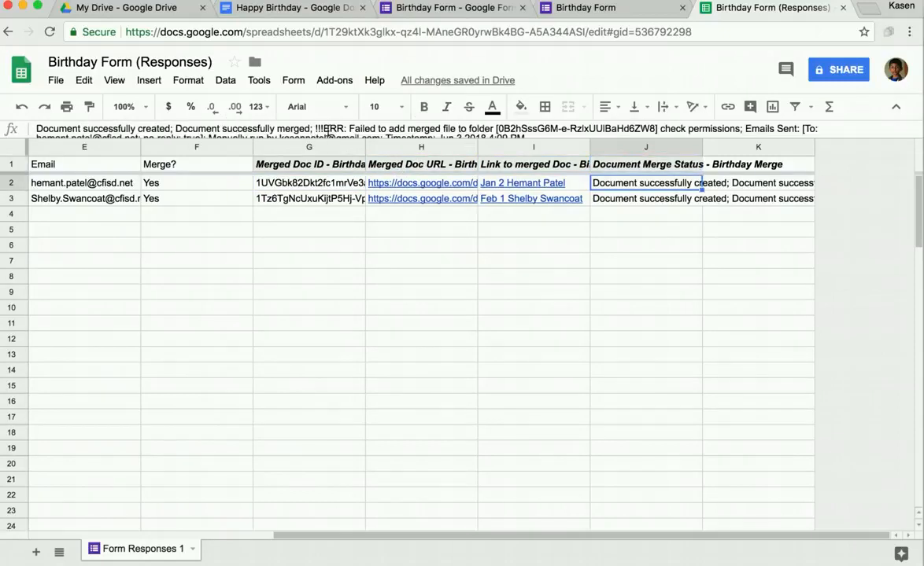
pyautogui.scroll(-1, 497, 126)
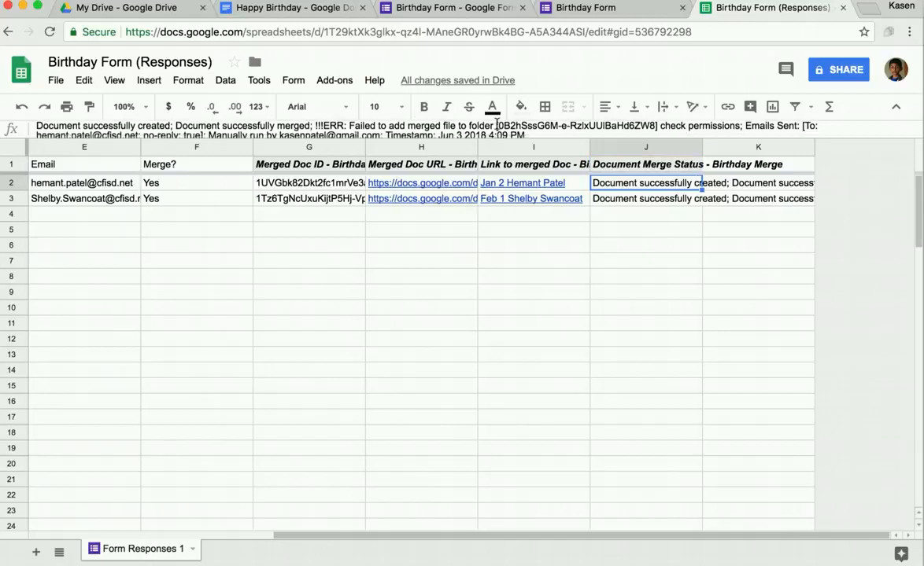
pyautogui.scroll(-1, 496, 126)
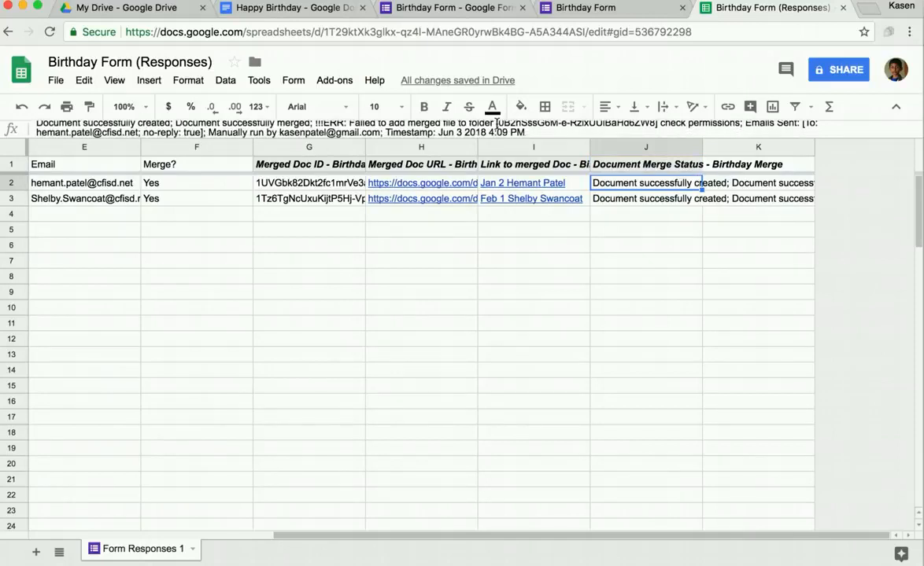
pyautogui.scroll(2, 496, 126)
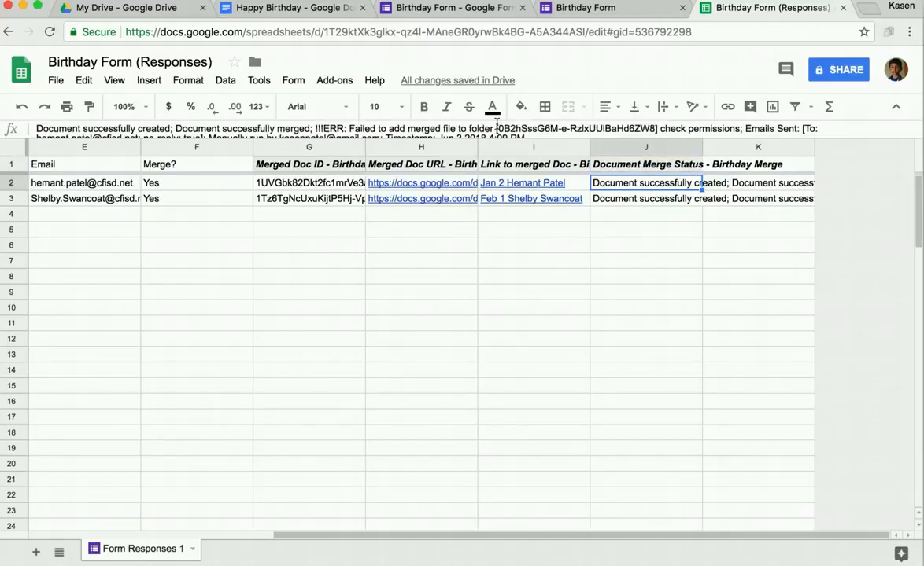
pyautogui.click(532, 189)
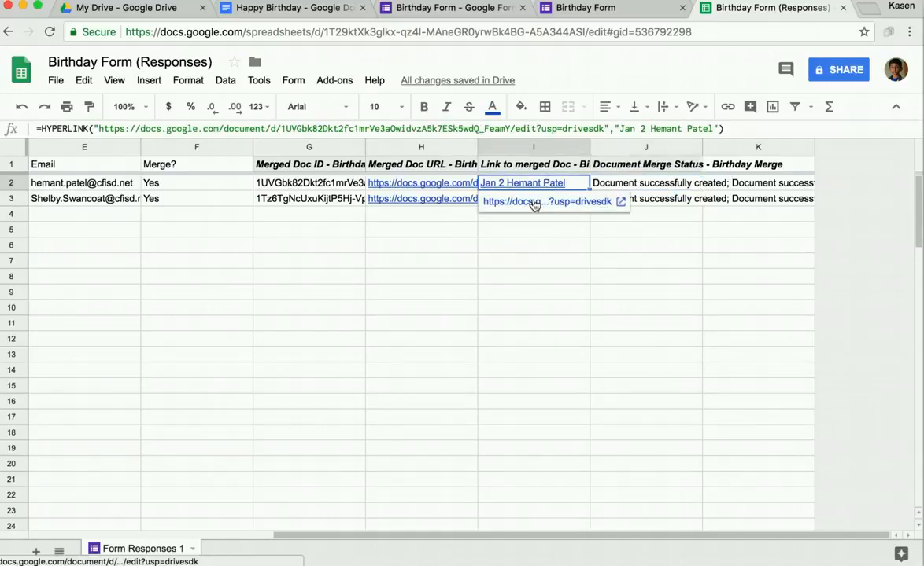
pyautogui.click(531, 203)
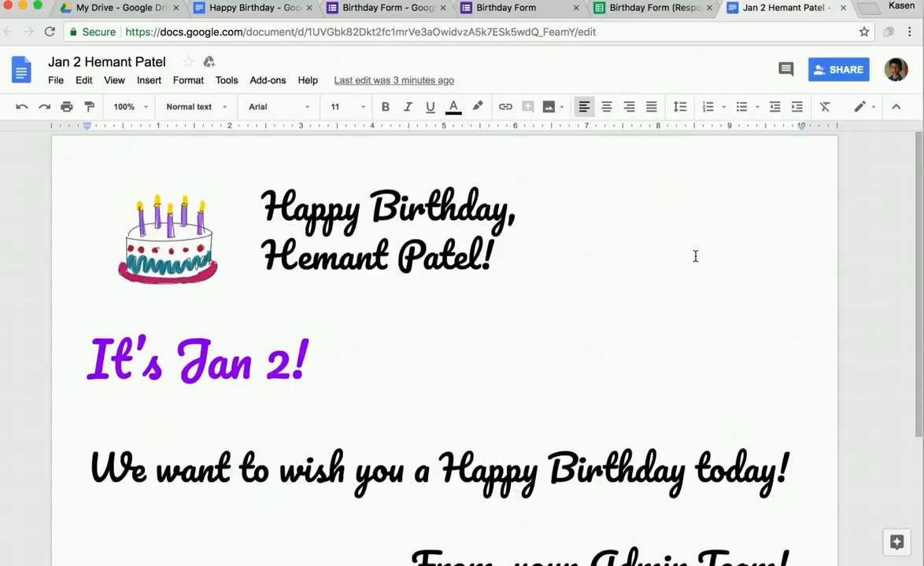
pyautogui.scroll(-2, 694, 256)
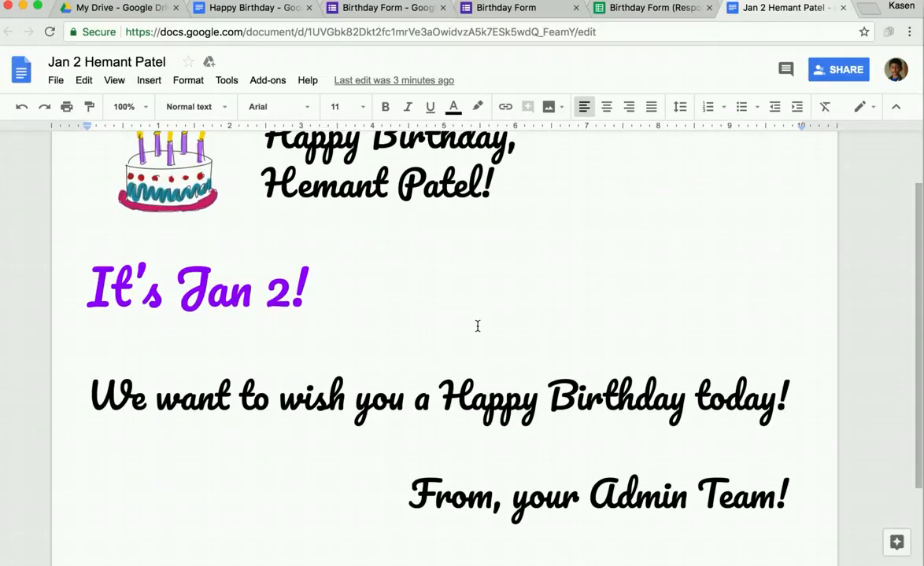
pyautogui.scroll(2, 696, 465)
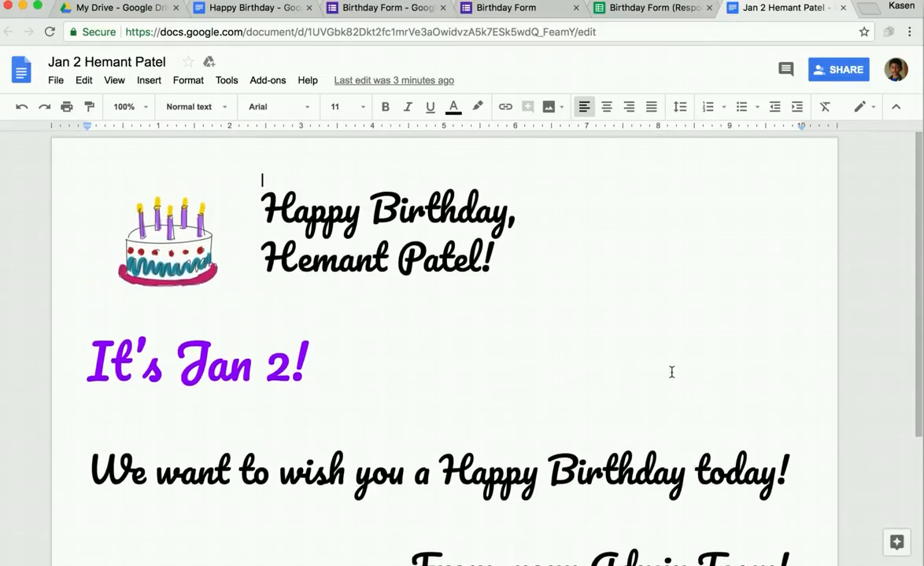
pyautogui.click(843, 7)
pyautogui.click(565, 199)
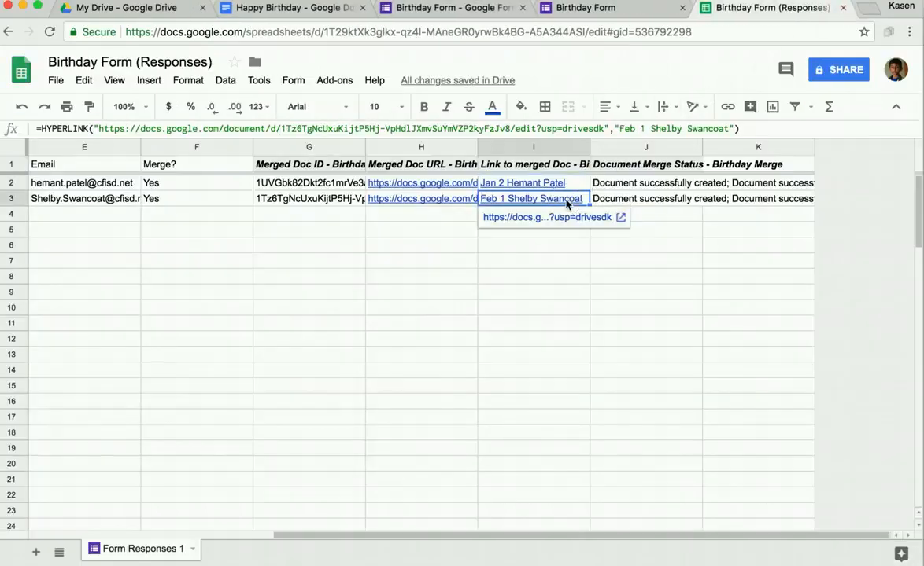
pyautogui.click(567, 217)
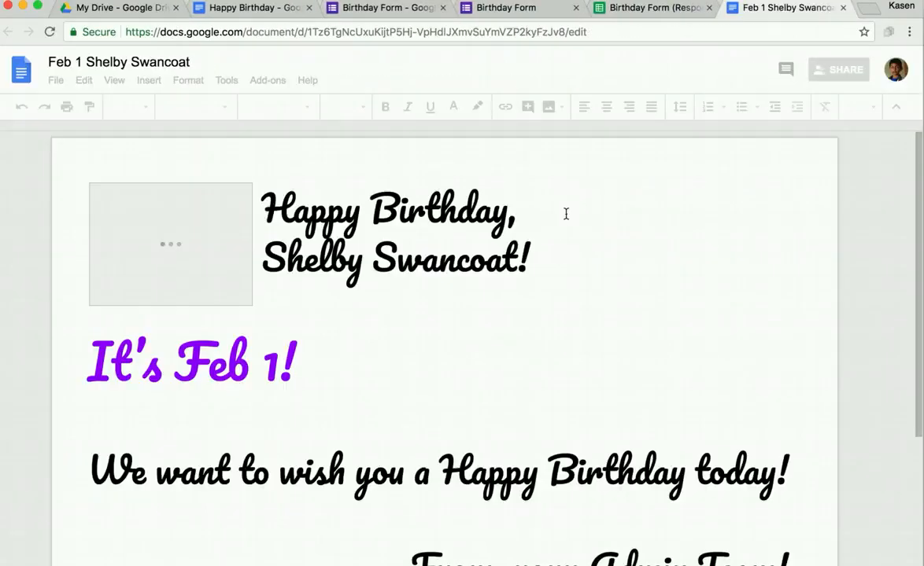
pyautogui.scroll(-3, 628, 255)
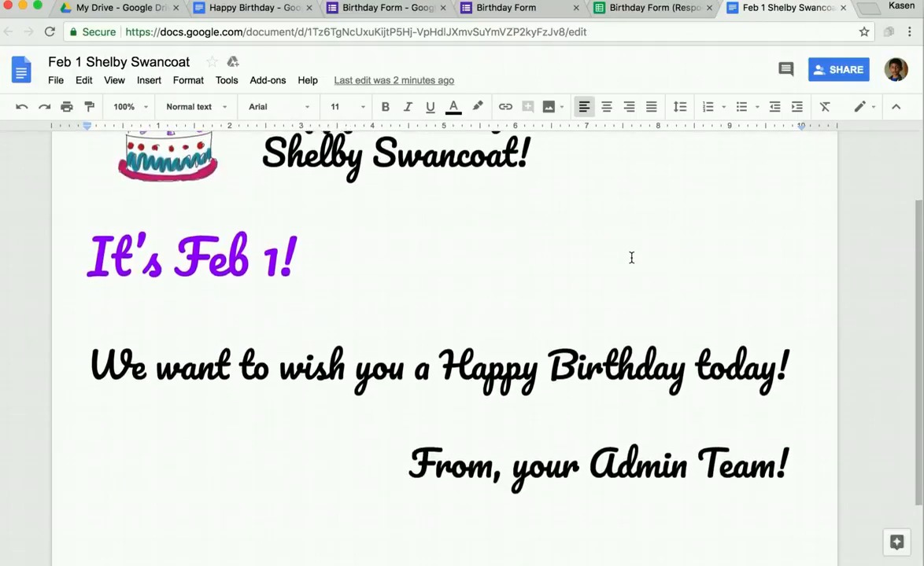
pyautogui.scroll(3, 631, 257)
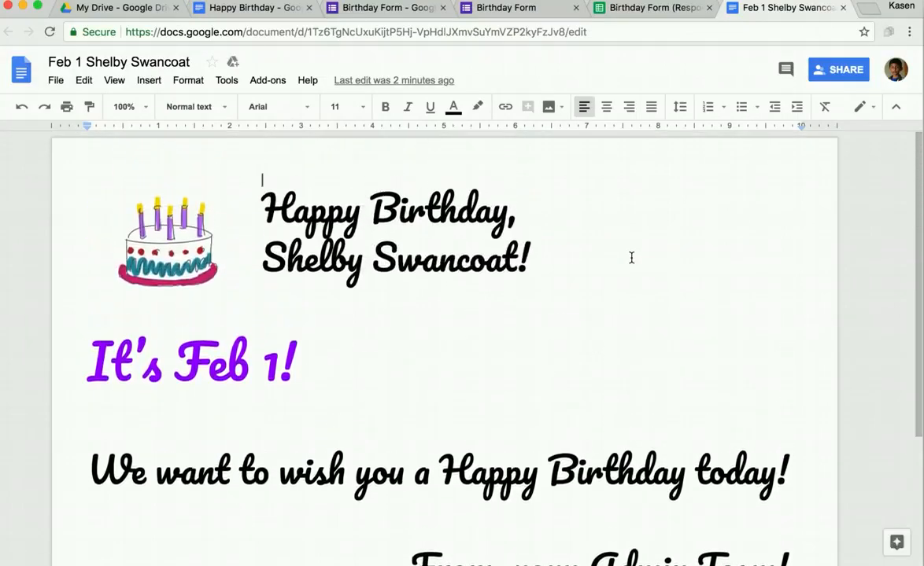
pyautogui.click(843, 8)
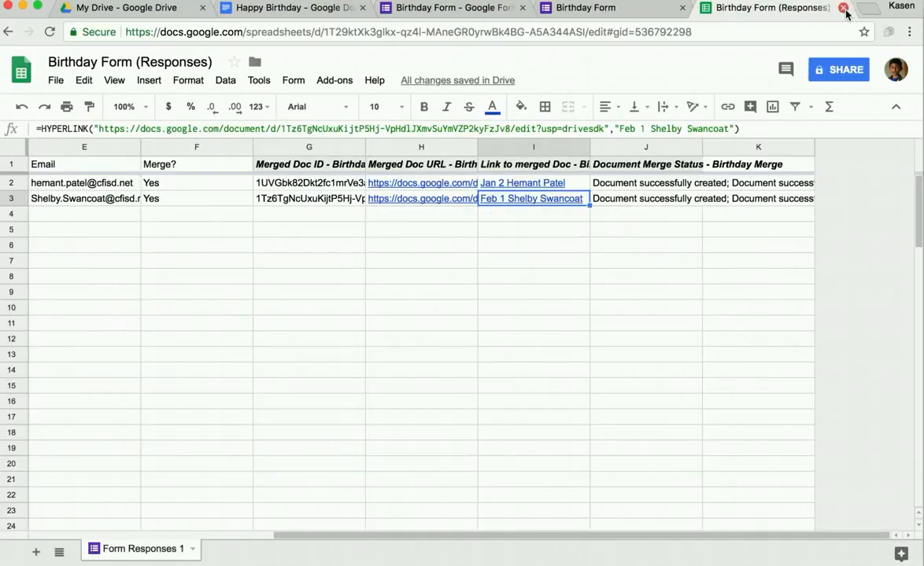
pyautogui.moveTo(376, 553)
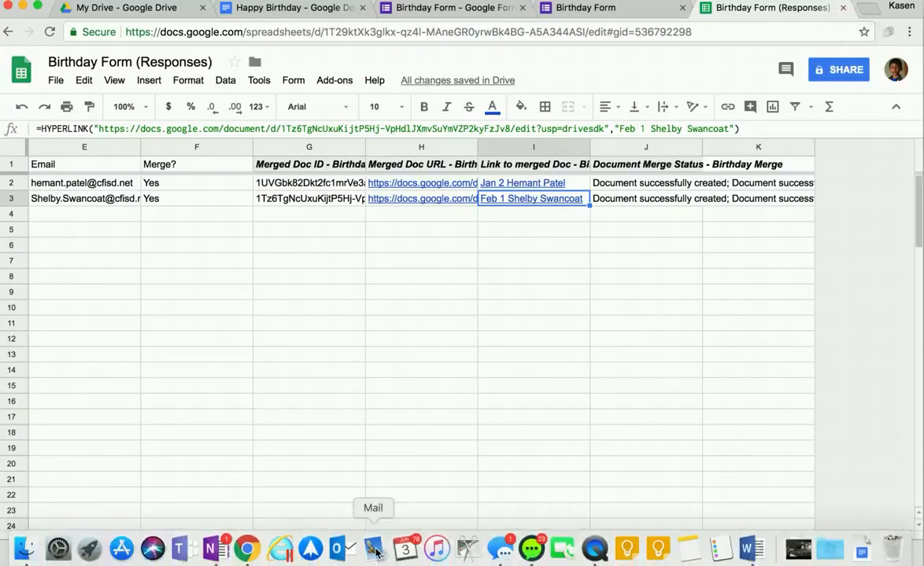